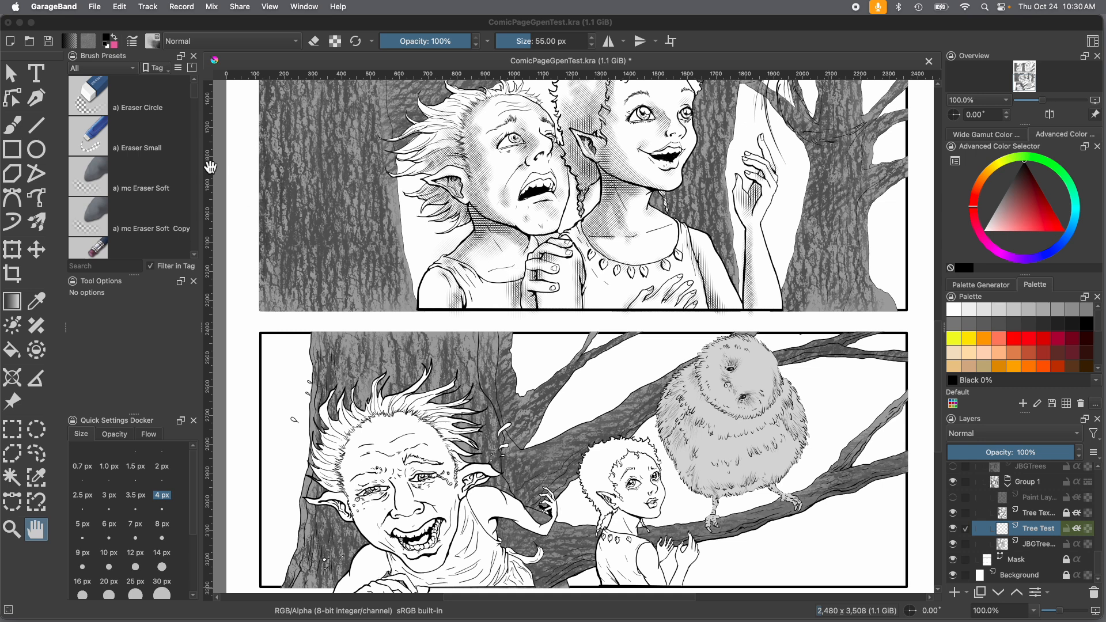
Step: Filter the brush presets by the Textures tag and open the y) Screentone Pressure preset for editing
click(91, 69)
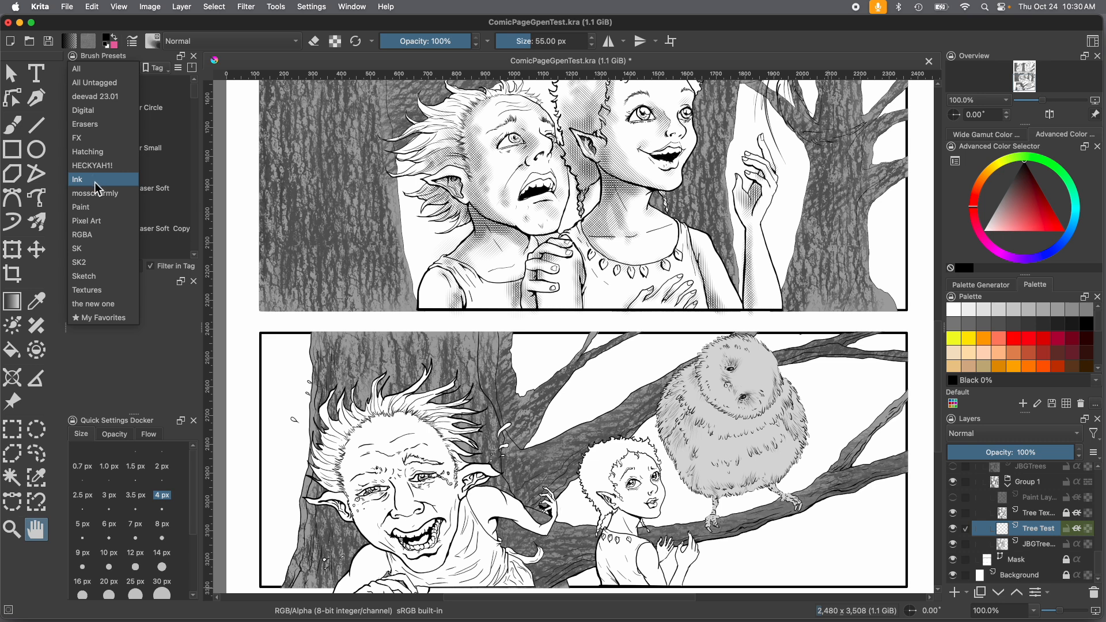
click(86, 291)
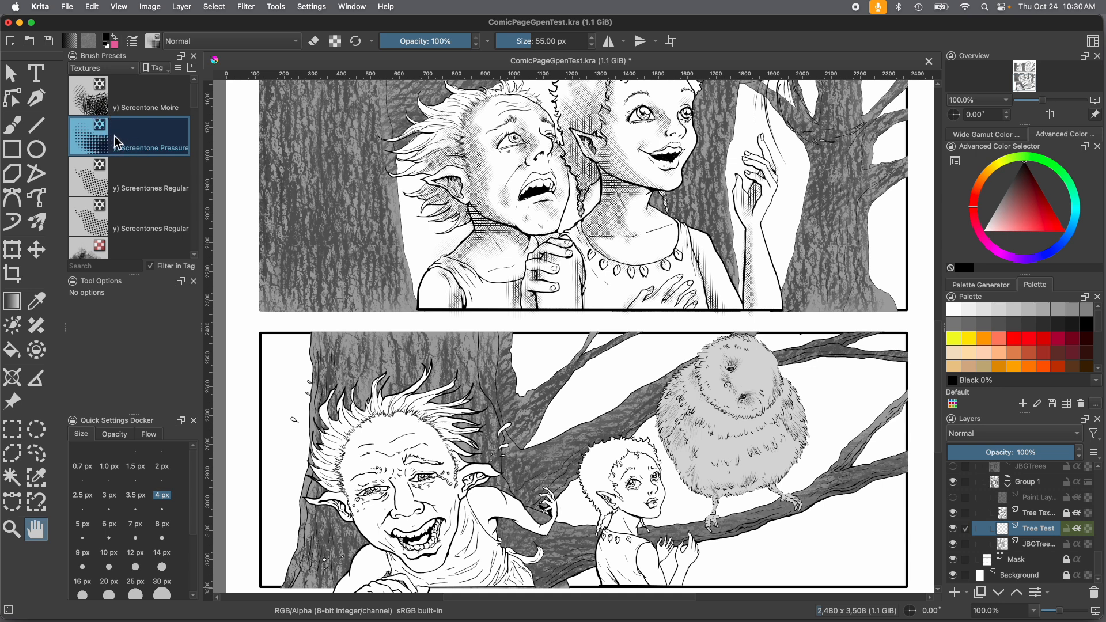
click(133, 41)
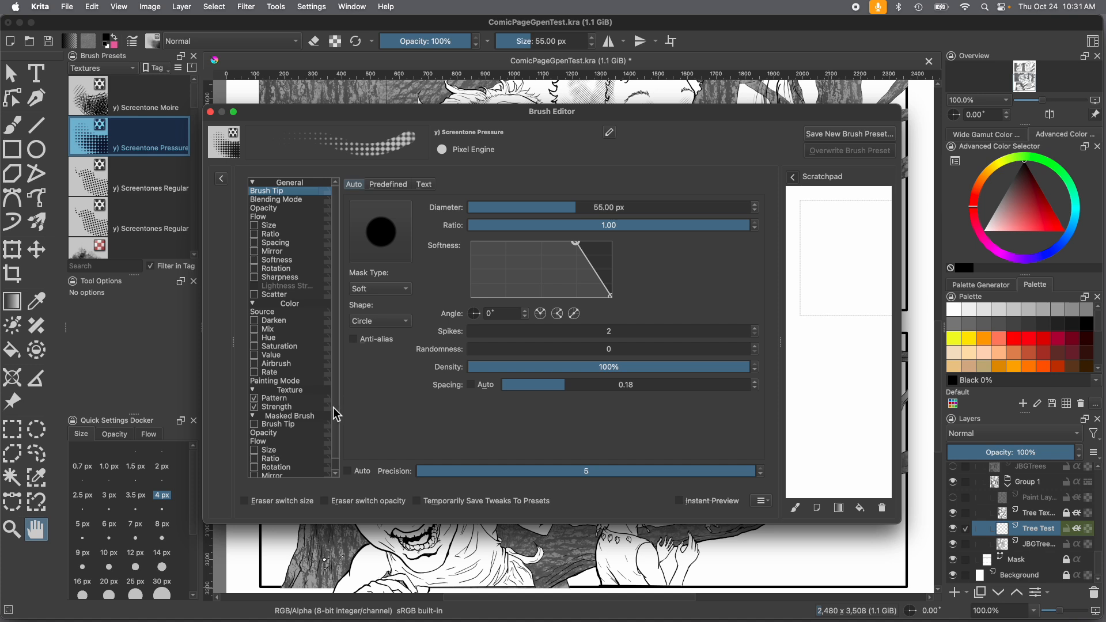
Step: Set the brush's texture pattern to 18_texture-bark.png
click(274, 399)
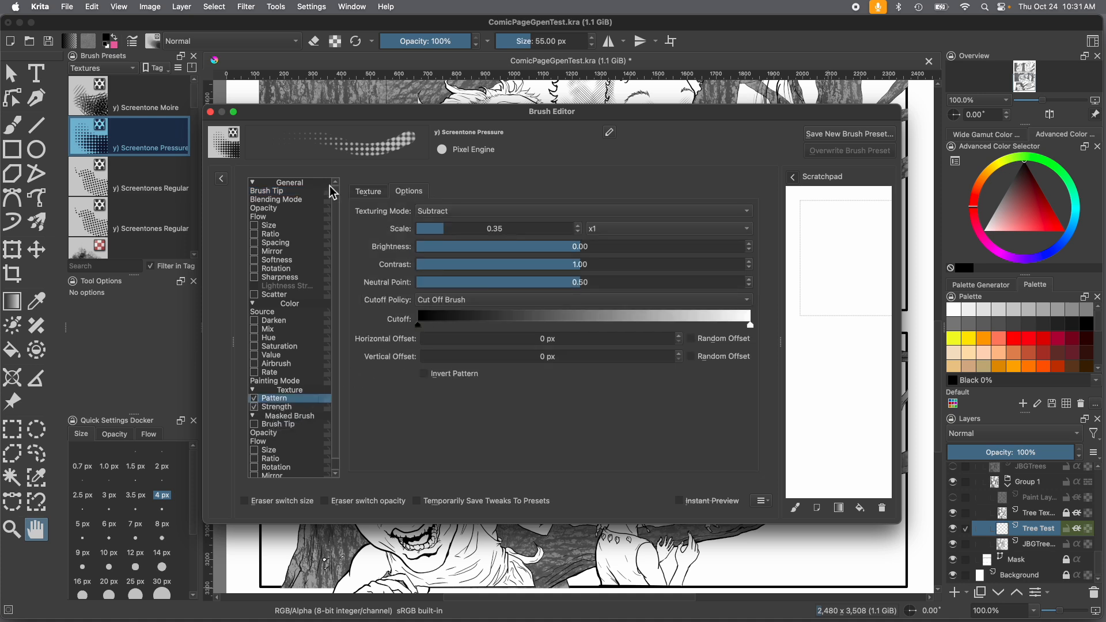
click(365, 194)
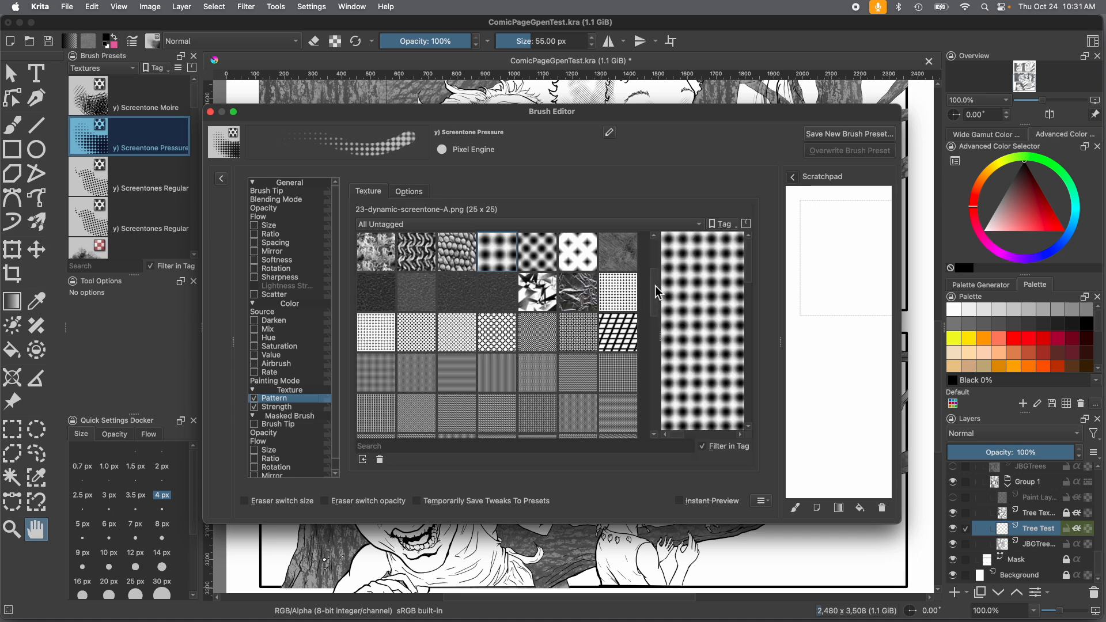
drag(658, 289, 653, 260)
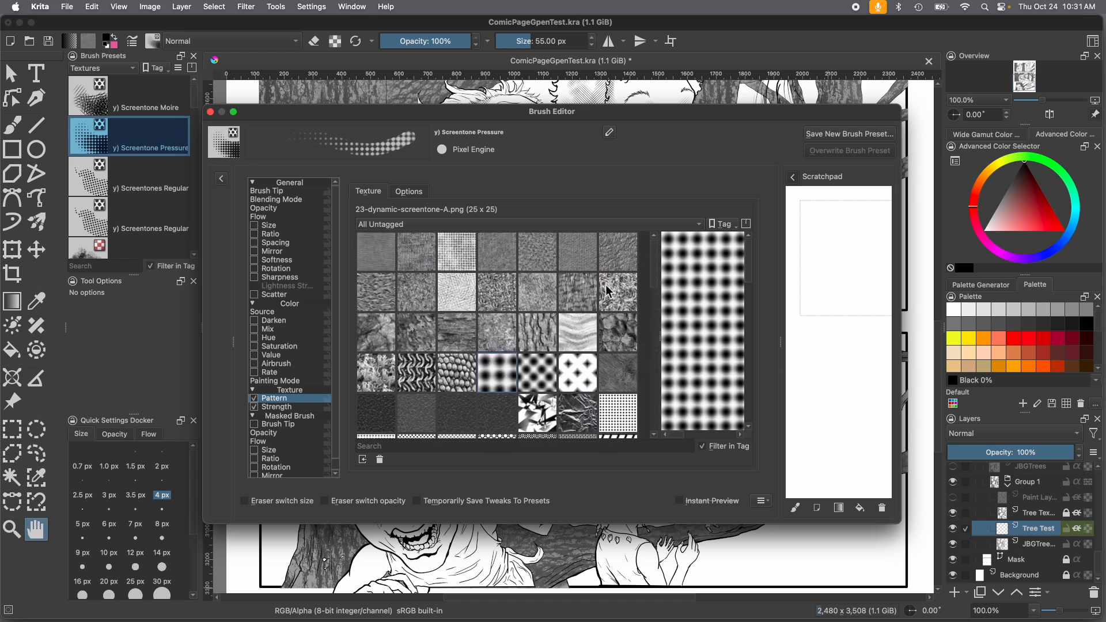
click(541, 330)
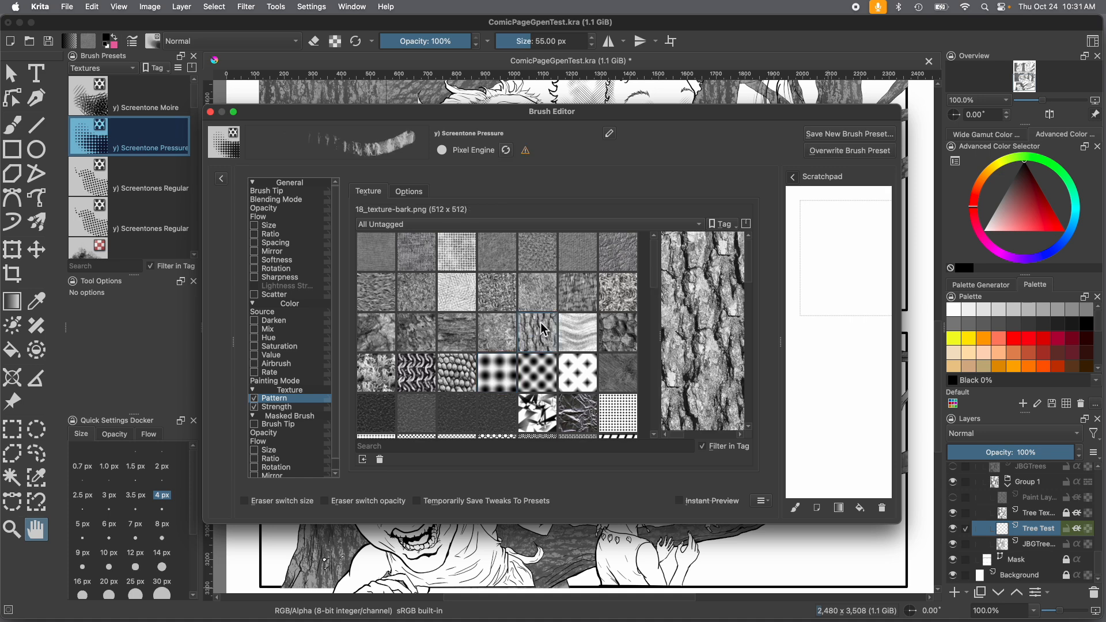
mouse_move(544, 329)
Step: Set the pattern scale to 0.79 with test strokes on the scratchpad, and enable temporarily saving tweaks to presets
click(409, 193)
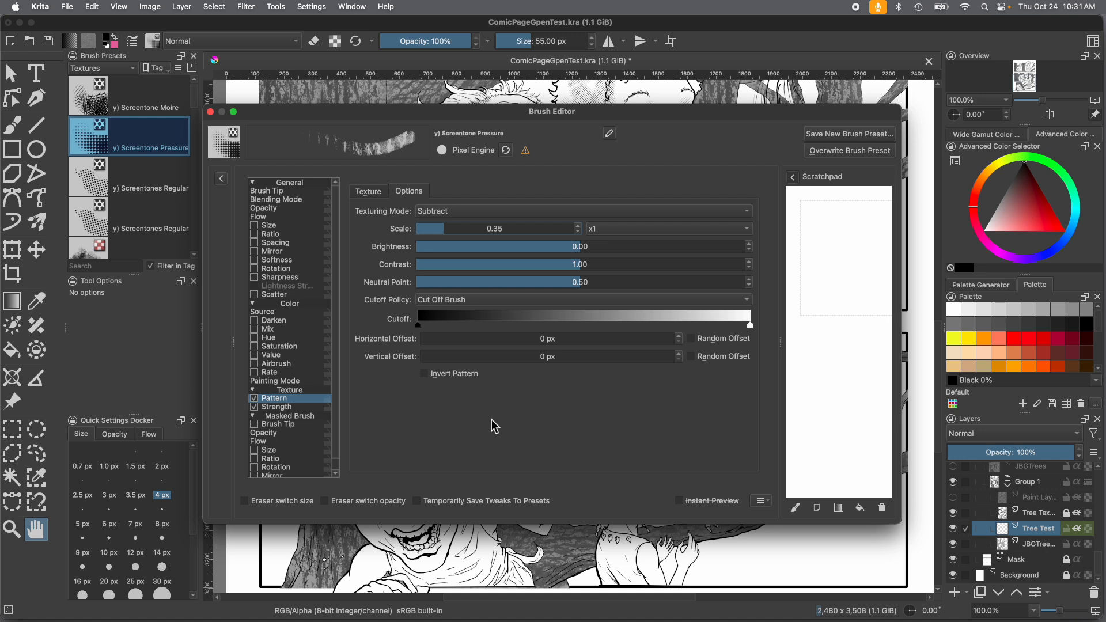
mouse_move(817, 398)
mouse_down()
mouse_move(814, 360)
mouse_move(805, 373)
mouse_move(820, 449)
mouse_move(798, 367)
mouse_move(844, 415)
mouse_move(793, 480)
mouse_up()
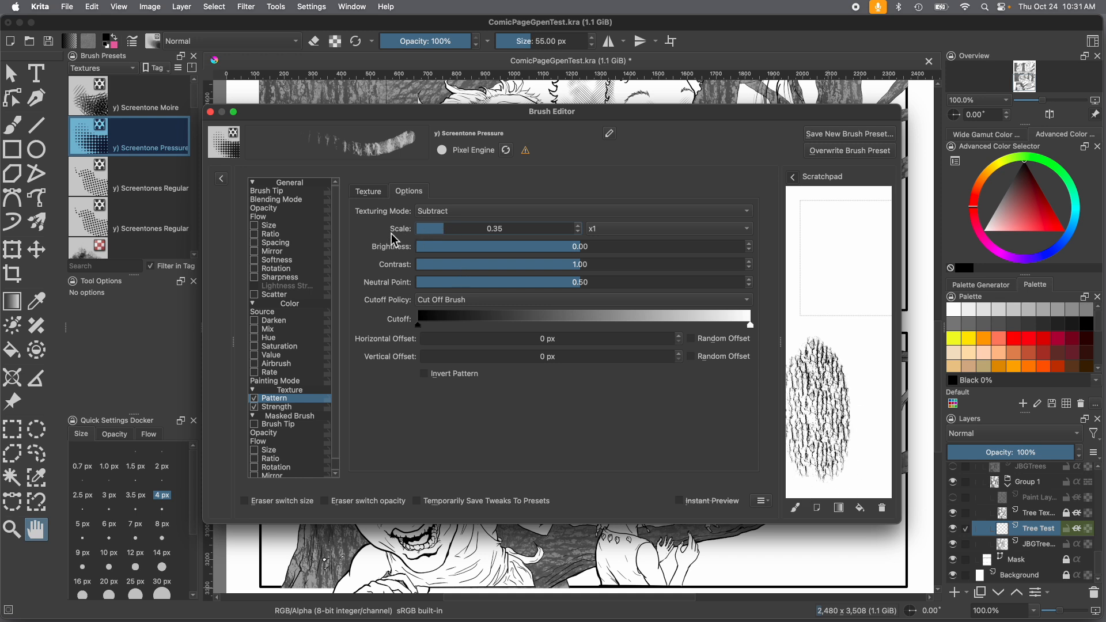
drag(445, 230, 487, 233)
mouse_move(835, 236)
mouse_down()
mouse_move(824, 213)
mouse_move(869, 360)
mouse_move(807, 324)
mouse_move(843, 339)
mouse_move(869, 312)
mouse_move(881, 254)
mouse_move(887, 347)
mouse_move(869, 405)
mouse_move(837, 428)
mouse_up()
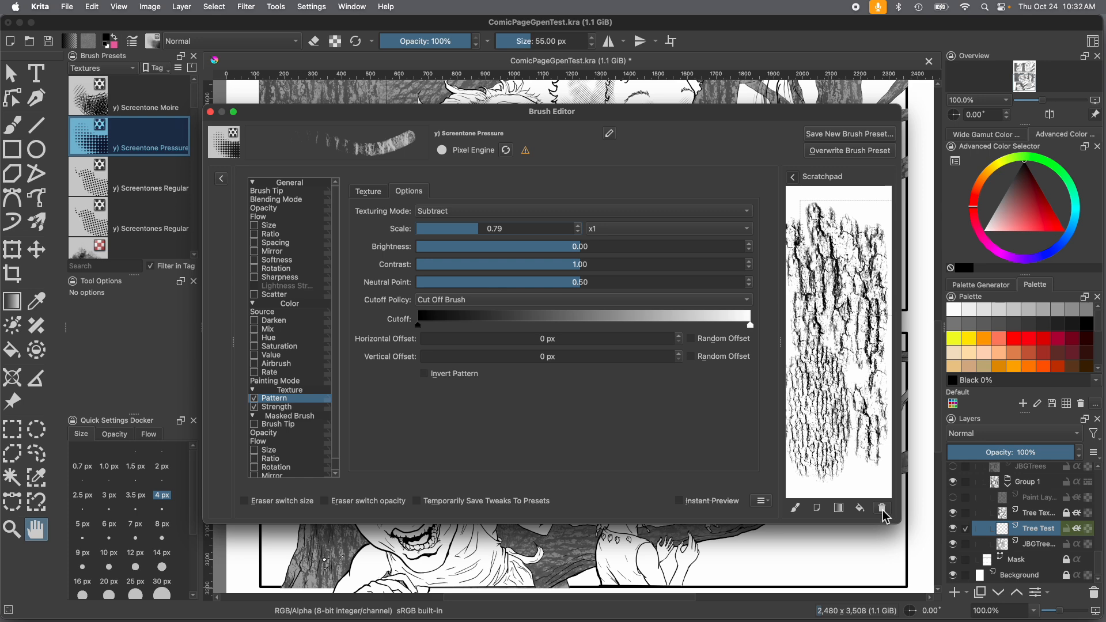
click(417, 502)
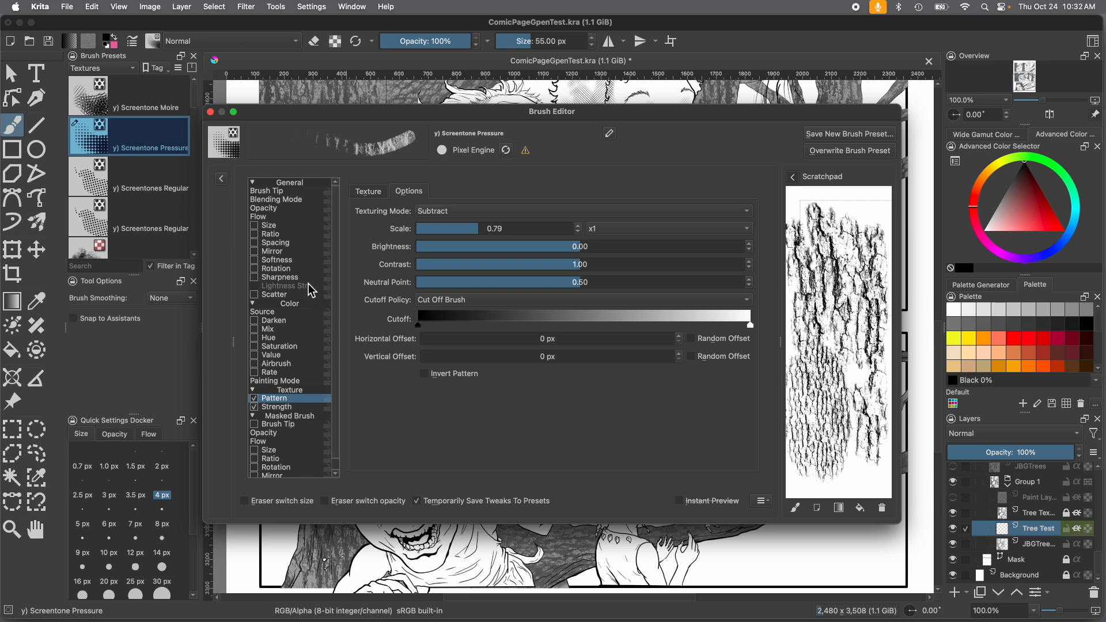
click(211, 112)
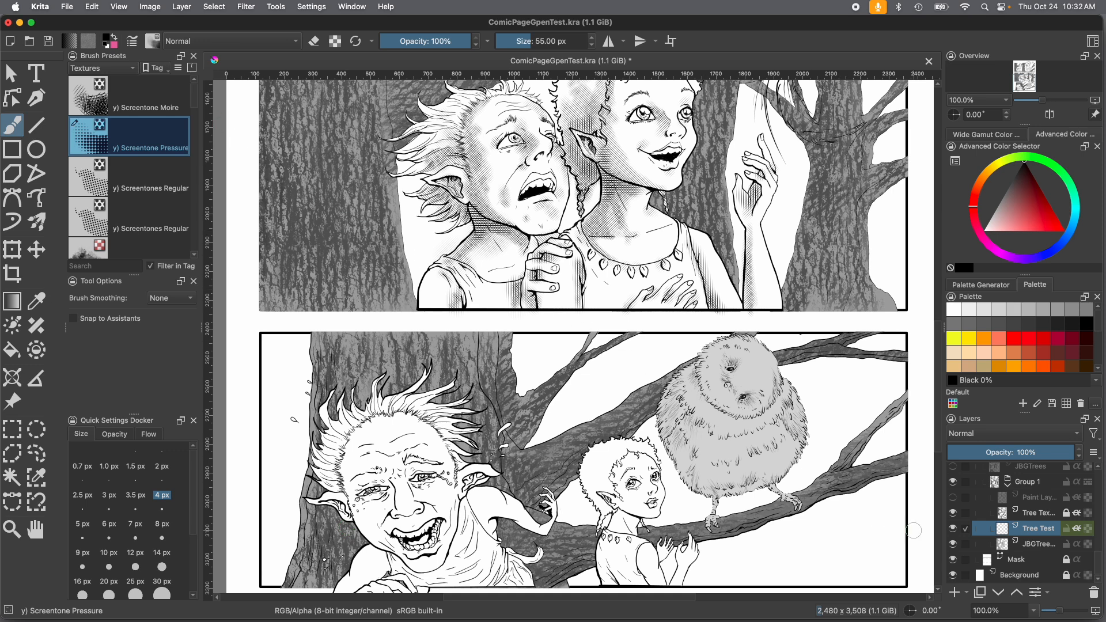
Step: Hide the existing tree texture layer and paint bark over the tree trunks in both comic panels on the Tree Test layer
click(954, 530)
click(953, 514)
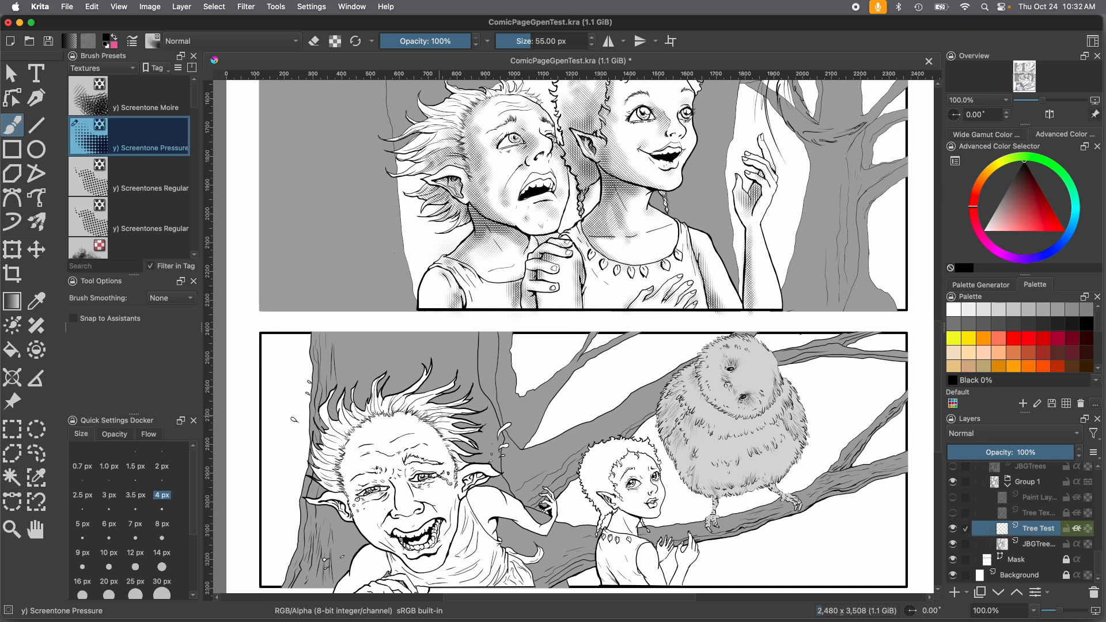
mouse_move(385, 335)
mouse_down()
mouse_move(443, 380)
mouse_move(519, 496)
mouse_up()
mouse_move(521, 394)
mouse_down()
mouse_move(411, 352)
mouse_move(348, 368)
mouse_move(301, 558)
mouse_move(360, 369)
mouse_move(407, 302)
mouse_move(376, 184)
mouse_move(380, 299)
mouse_move(317, 138)
mouse_move(311, 300)
mouse_move(277, 173)
mouse_move(244, 136)
mouse_move(296, 112)
mouse_move(386, 127)
mouse_move(403, 95)
mouse_move(425, 87)
mouse_up()
mouse_move(705, 173)
mouse_down()
mouse_move(708, 263)
mouse_move(732, 115)
mouse_move(711, 242)
mouse_move(683, 240)
mouse_up()
drag(671, 195, 656, 210)
mouse_move(821, 136)
mouse_down()
mouse_move(821, 246)
mouse_move(845, 309)
mouse_move(864, 301)
mouse_move(806, 171)
mouse_move(789, 267)
mouse_move(874, 202)
mouse_move(858, 312)
mouse_up()
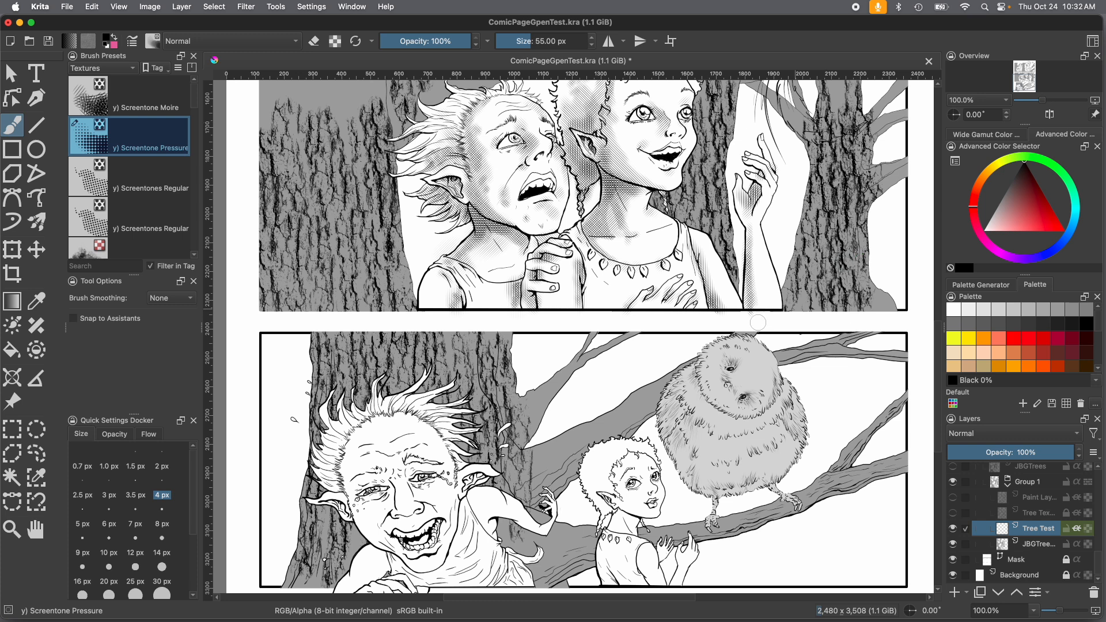
mouse_move(556, 583)
mouse_down()
mouse_move(527, 561)
mouse_move(492, 502)
mouse_up()
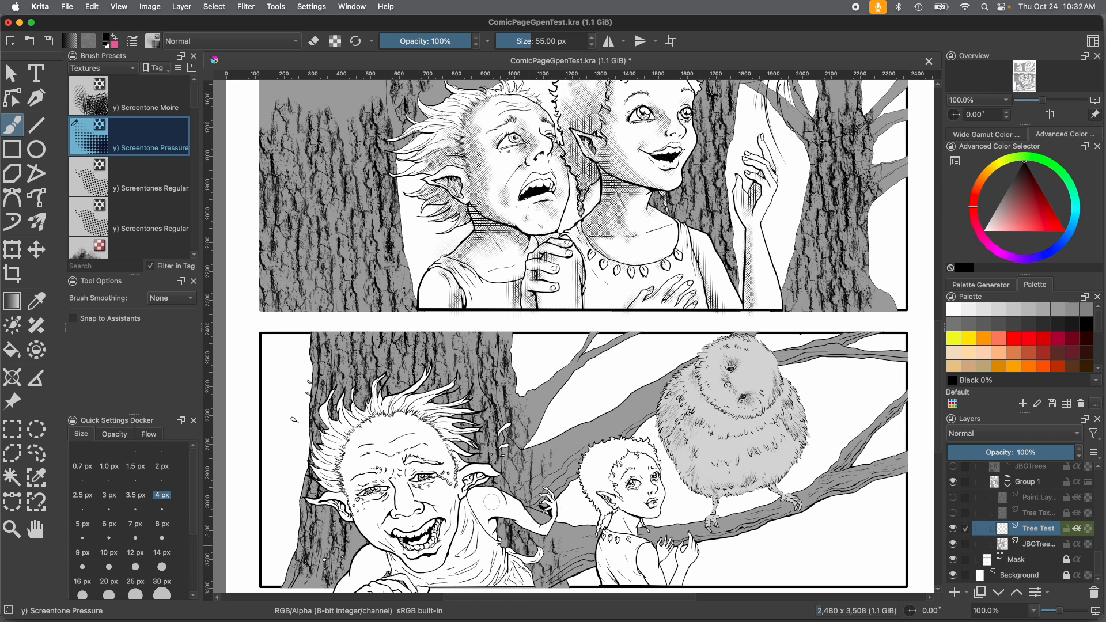
drag(359, 555, 366, 535)
drag(316, 476, 291, 585)
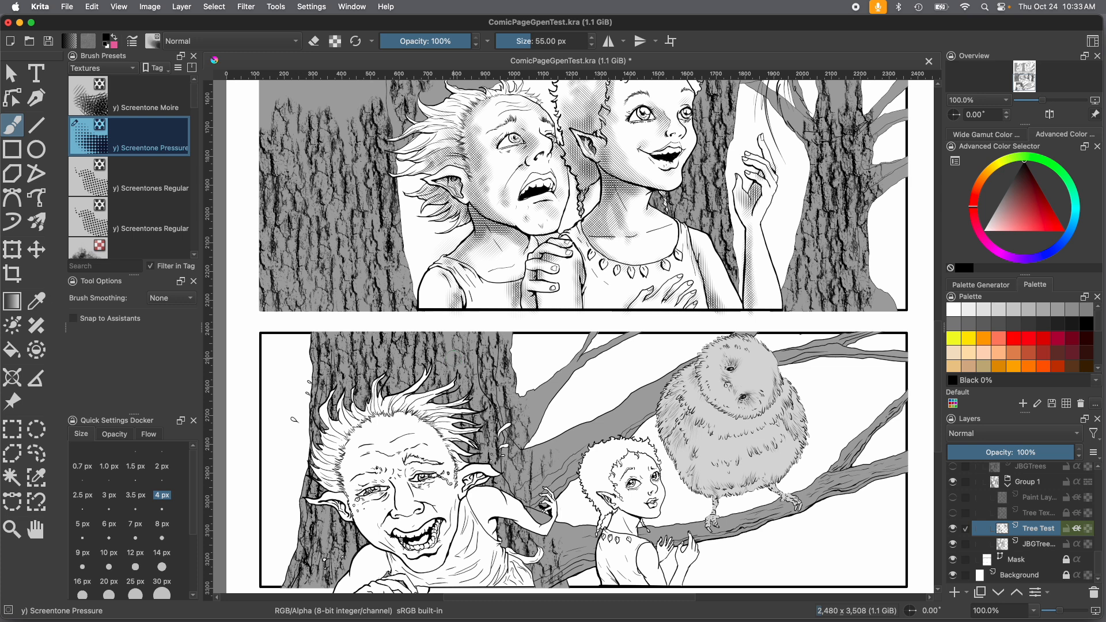
drag(456, 341, 490, 399)
Step: Start saving the edited brush as a new preset and give its thumbnail the black-and-white dotted icon from the icon library
click(133, 41)
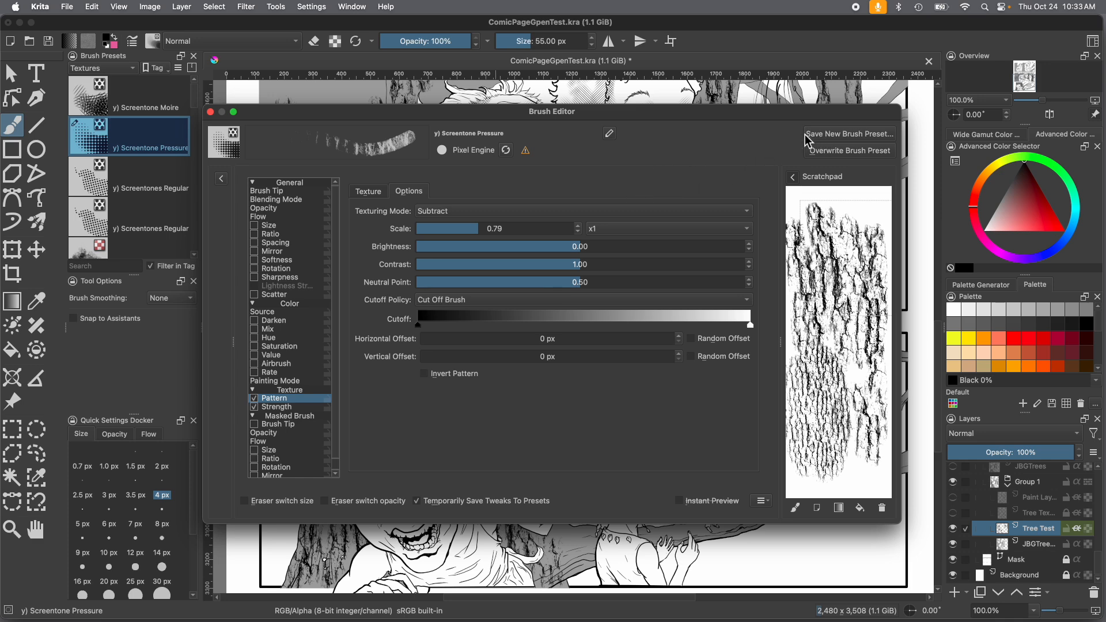
click(835, 138)
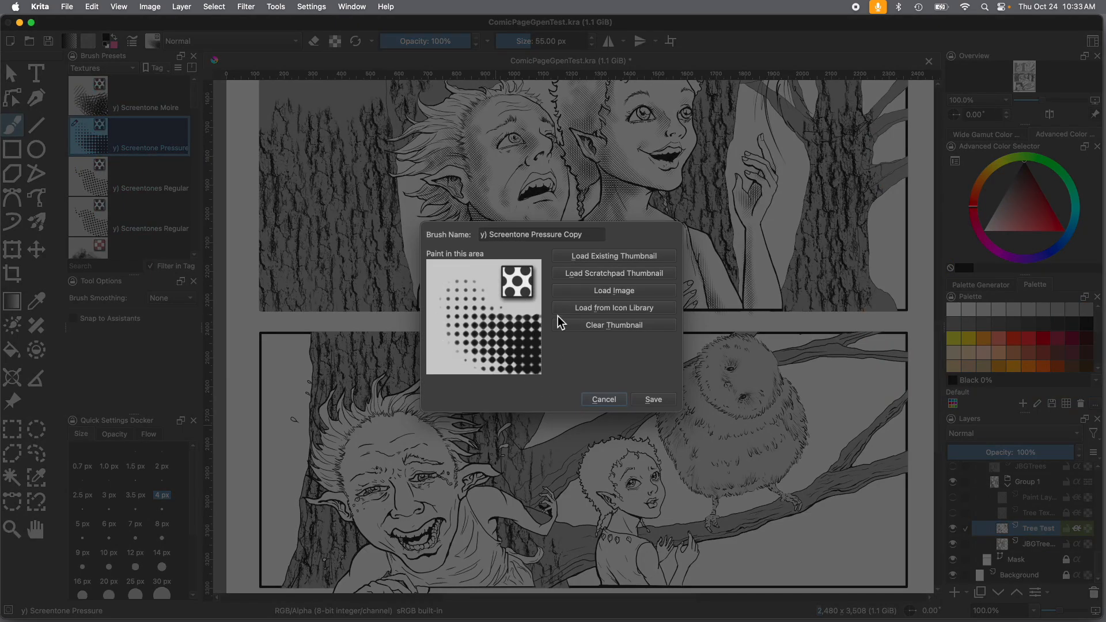
click(579, 311)
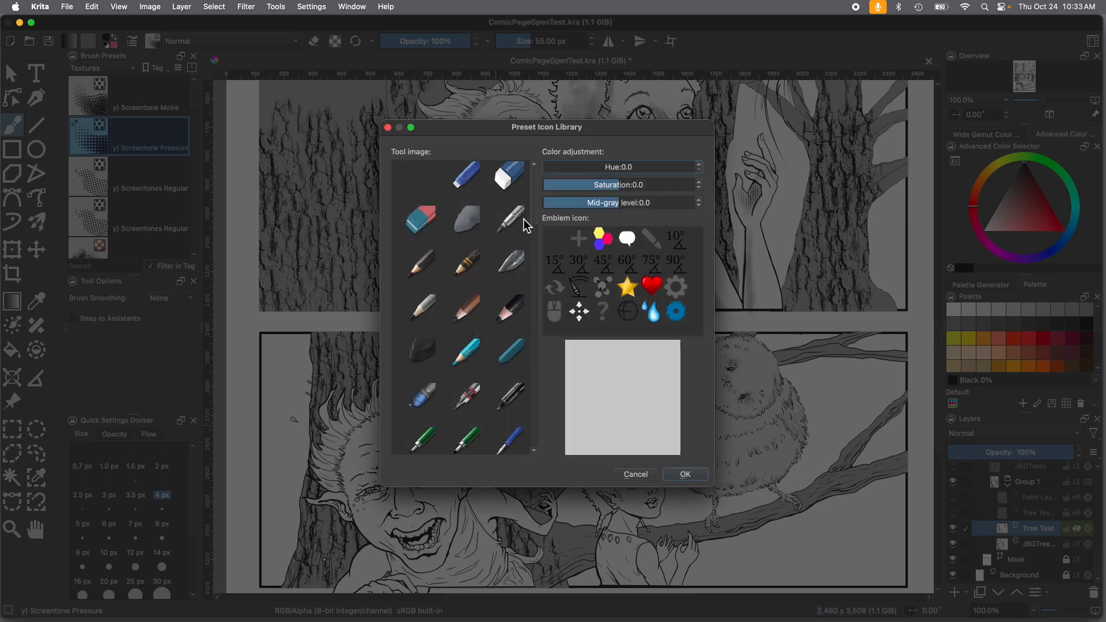
scroll(527, 226, down, 10)
scroll(531, 330, down, 10)
scroll(527, 407, down, 5)
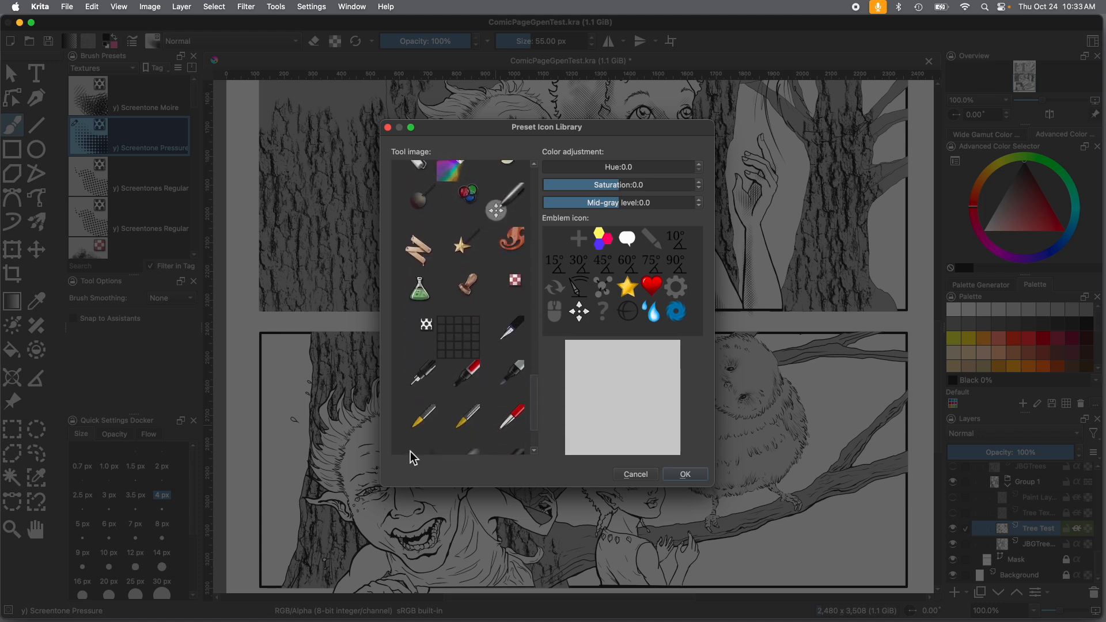
click(515, 284)
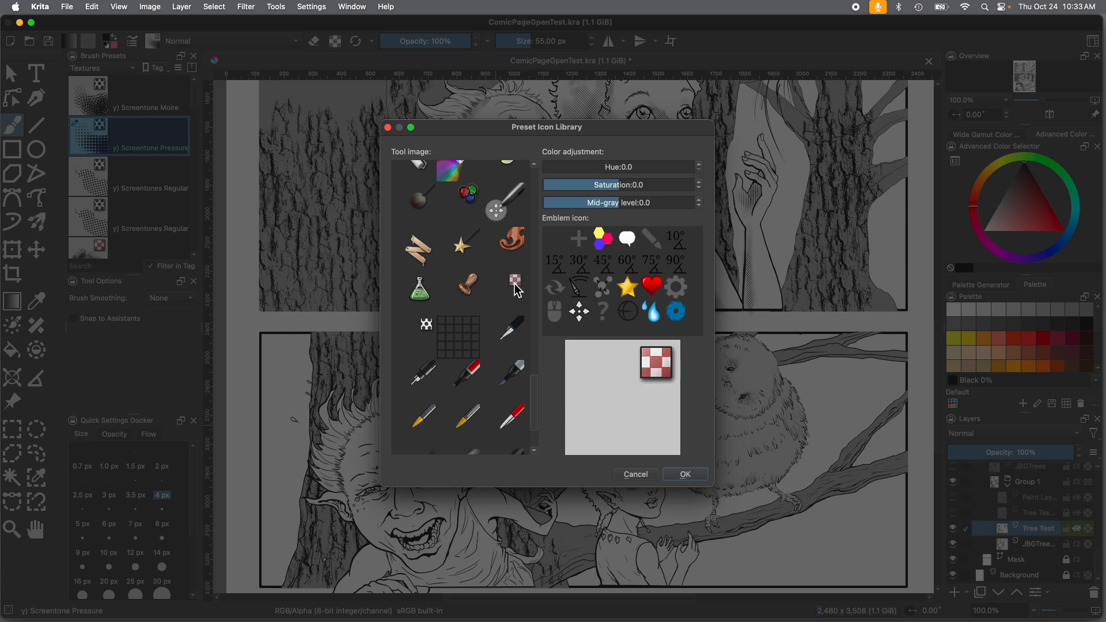
click(426, 329)
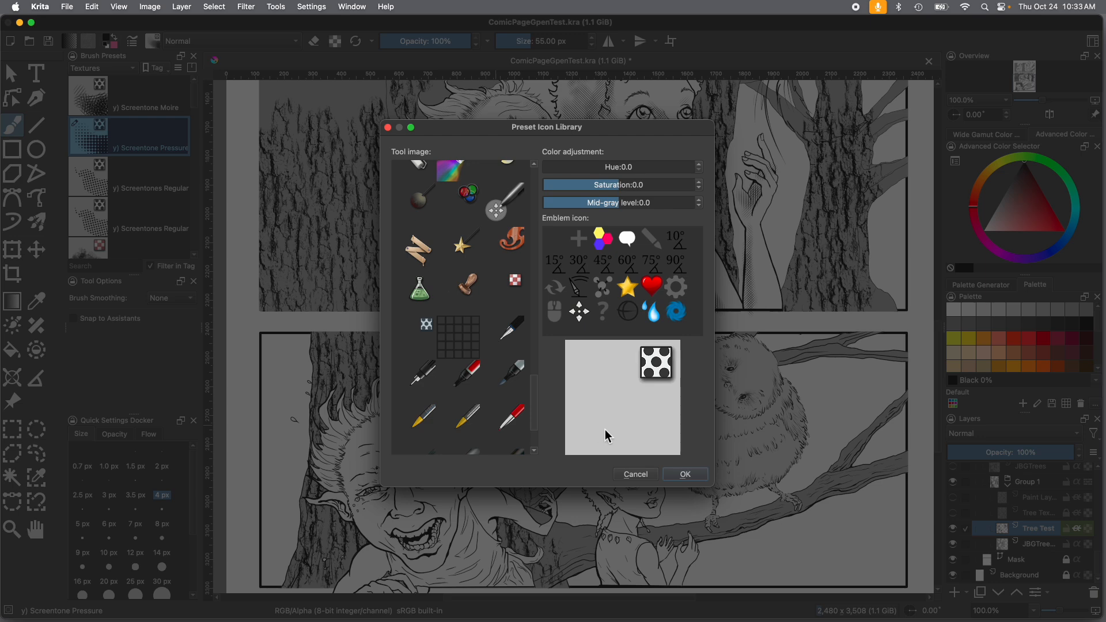
click(684, 477)
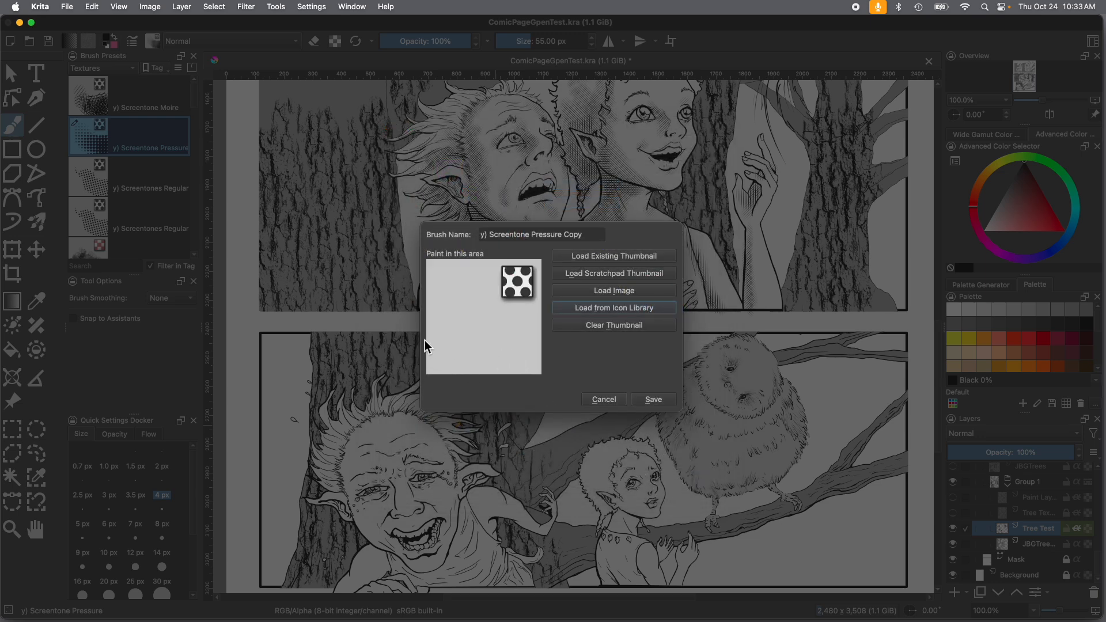
Step: Paint bark texture across the preset thumbnail and save the brush as "Tree bark krita"
mouse_move(455, 356)
mouse_down()
mouse_move(459, 294)
mouse_move(493, 342)
mouse_move(465, 368)
mouse_move(432, 282)
mouse_move(434, 322)
mouse_move(460, 362)
mouse_move(482, 257)
mouse_move(489, 383)
mouse_move(495, 364)
mouse_move(516, 379)
mouse_move(536, 342)
mouse_up()
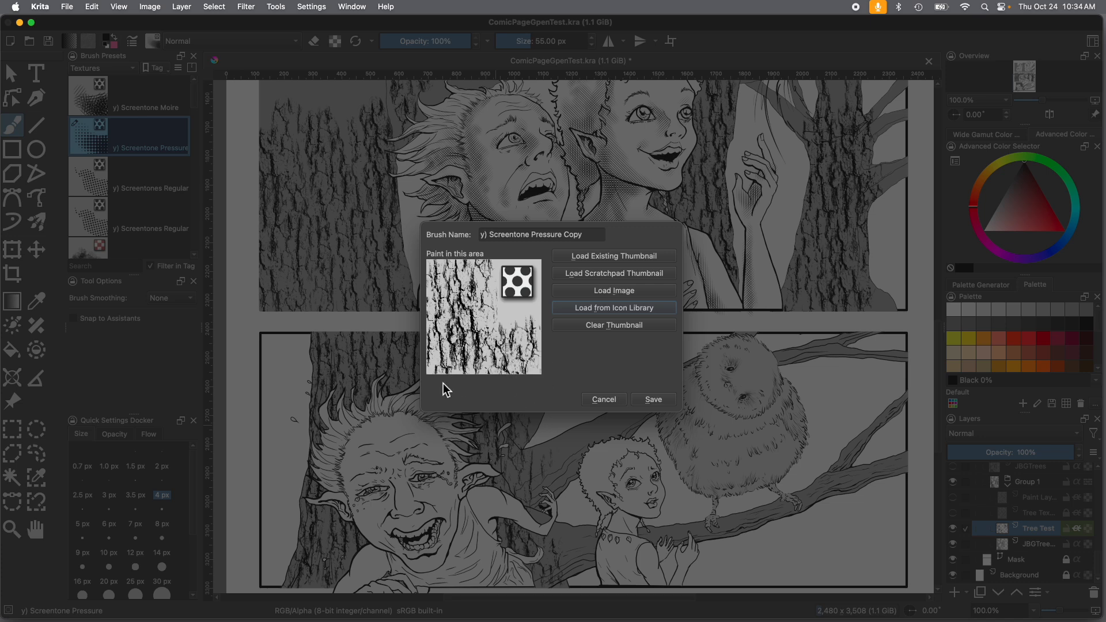
click(586, 235)
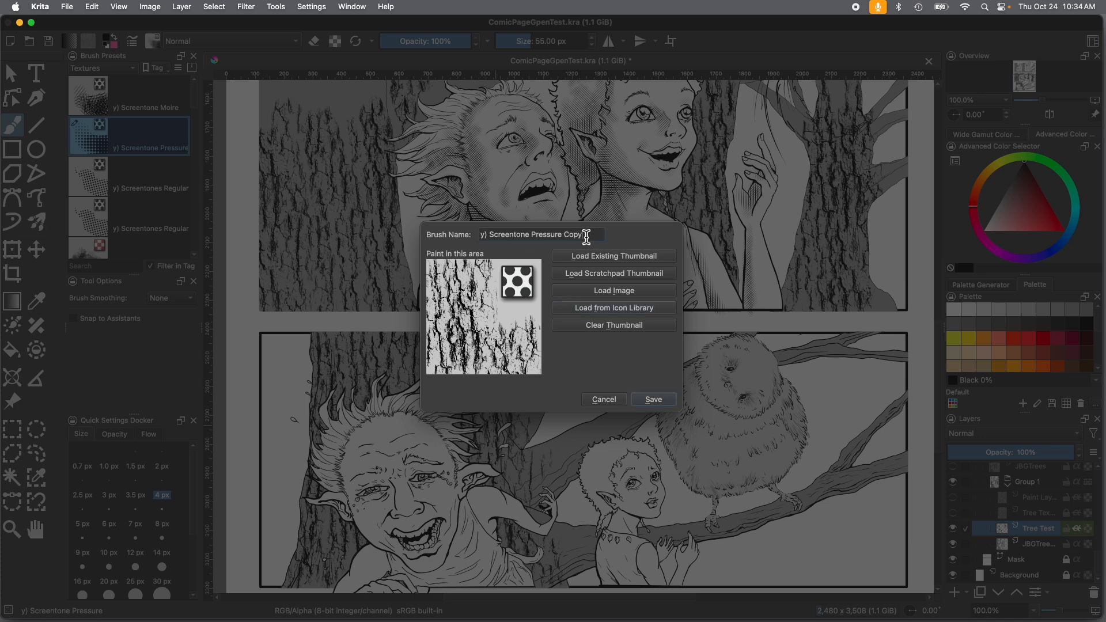
triple_click(585, 236)
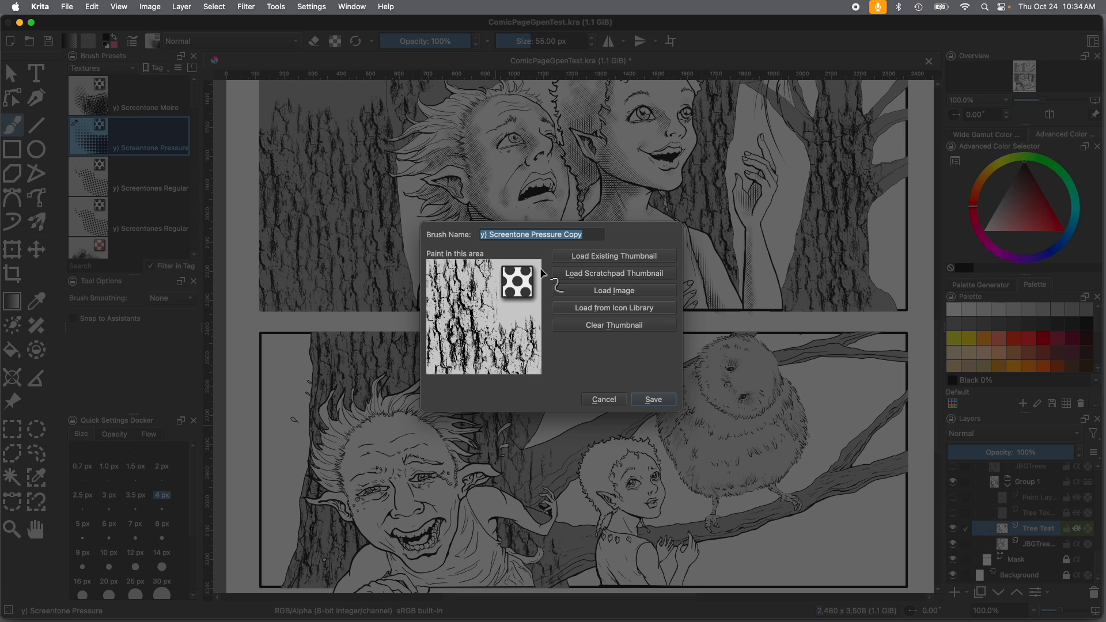
text(K)
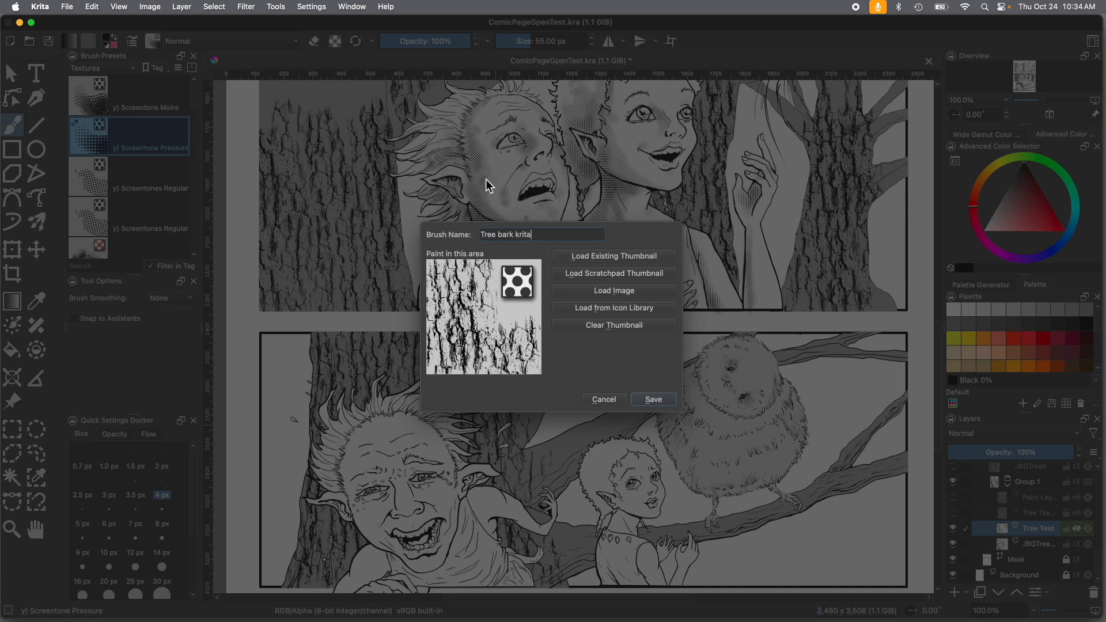
click(652, 401)
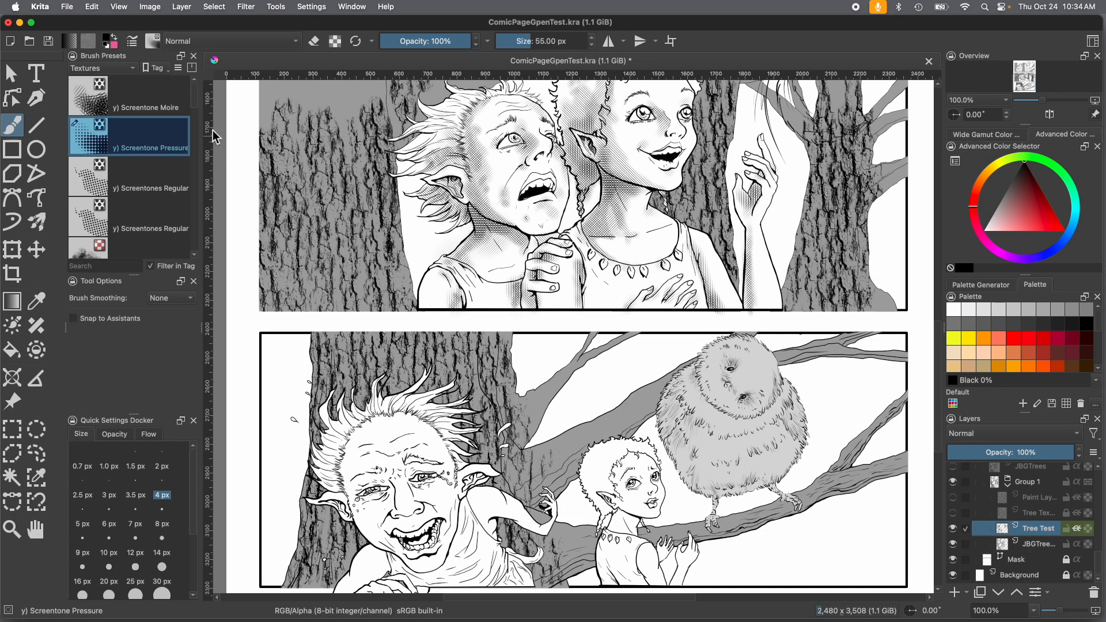
Step: Search all brush presets for "Tree" and select the Tree bark krita brush
click(113, 69)
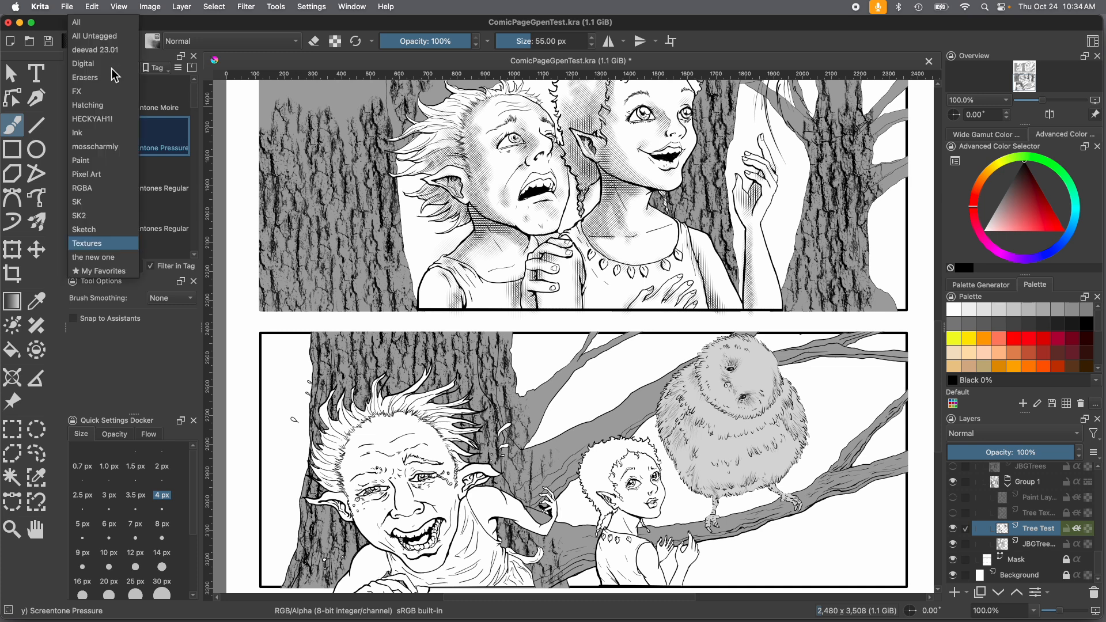
click(85, 26)
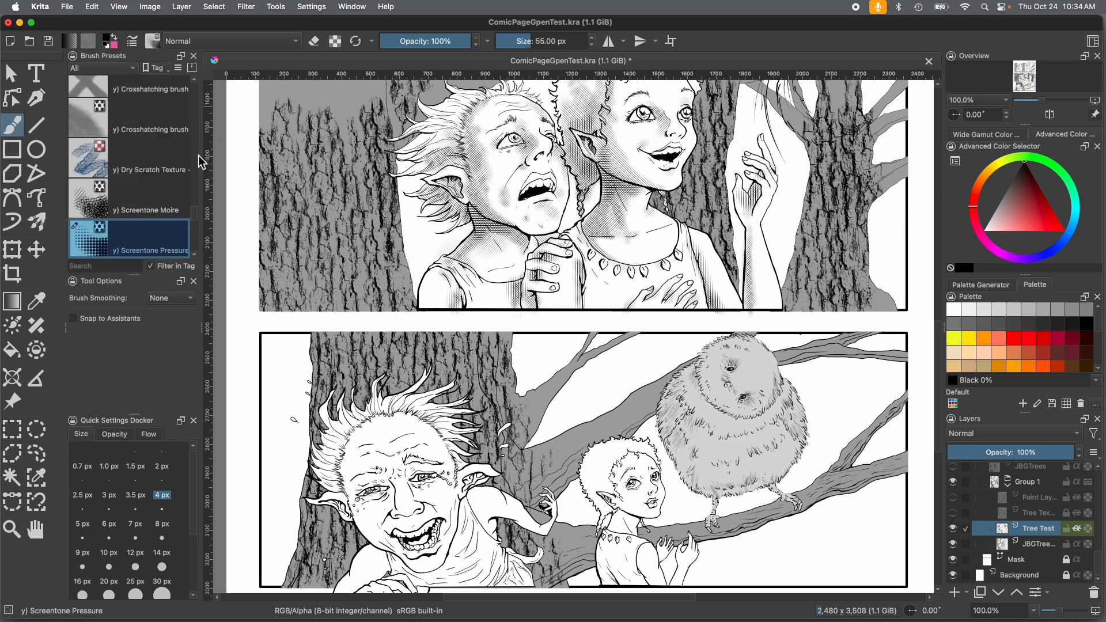
click(96, 265)
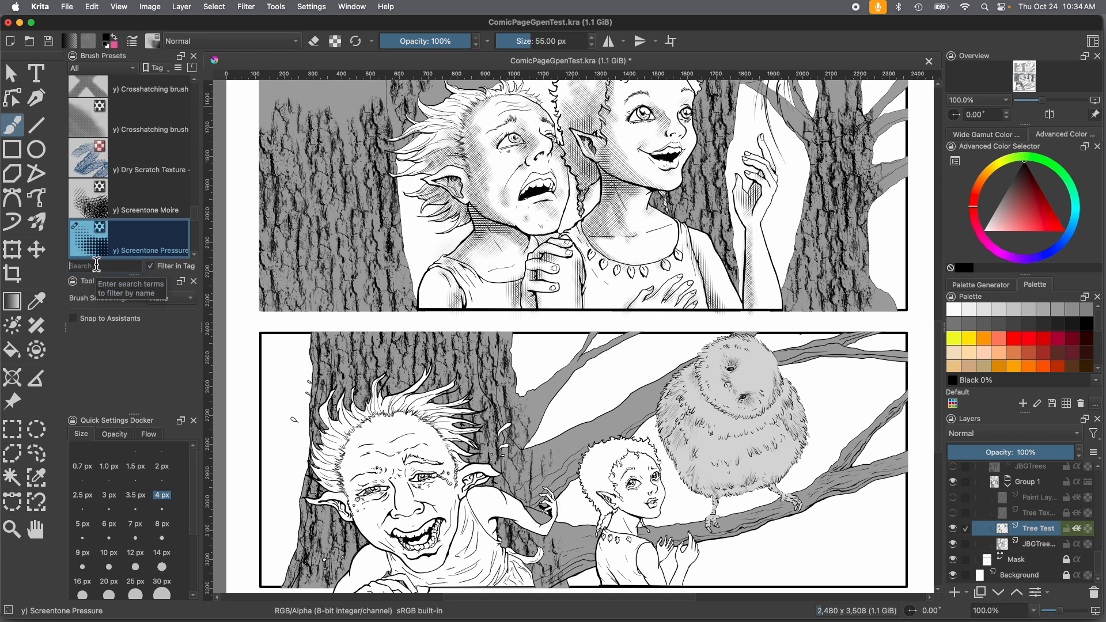
text(Tree)
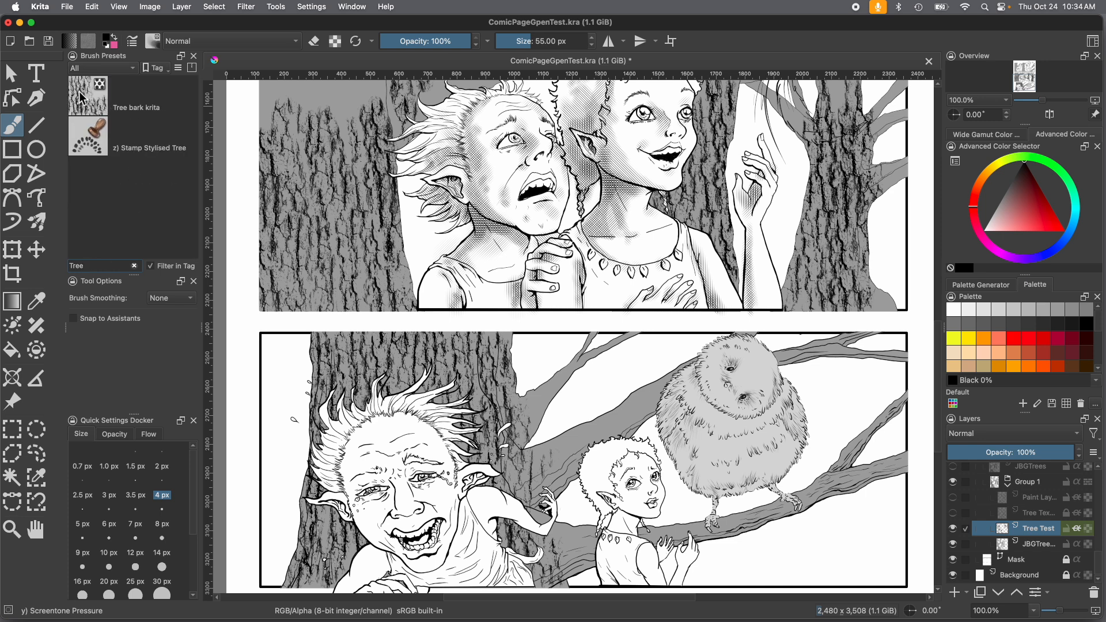
click(120, 99)
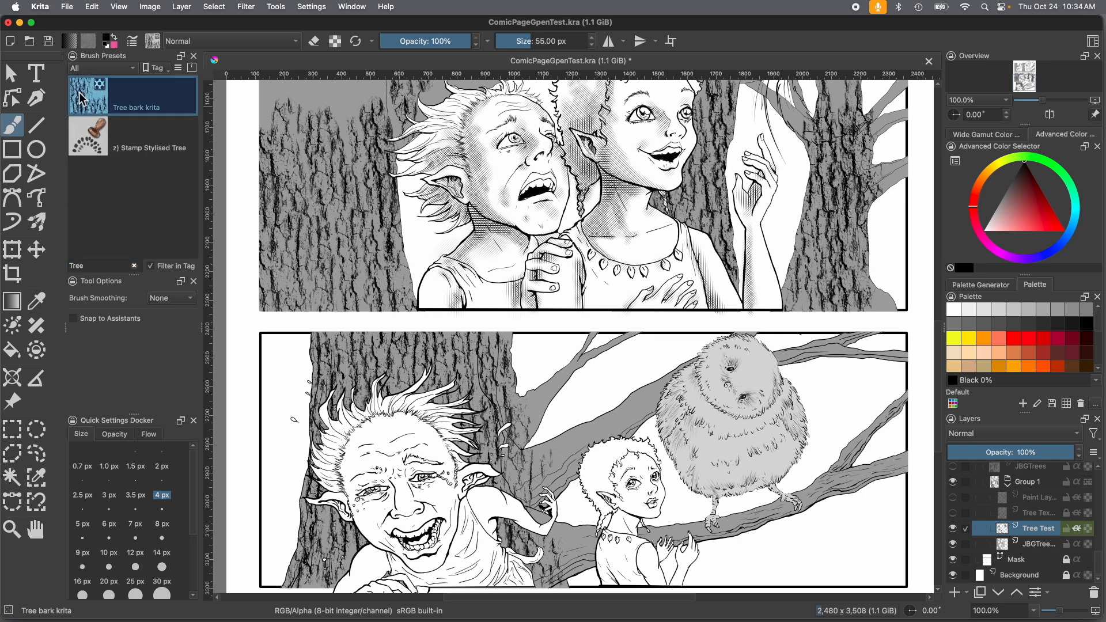
Step: Assign the Tree bark krita brush to the Textures tag and filter the brush presets by Textures
right_click(140, 101)
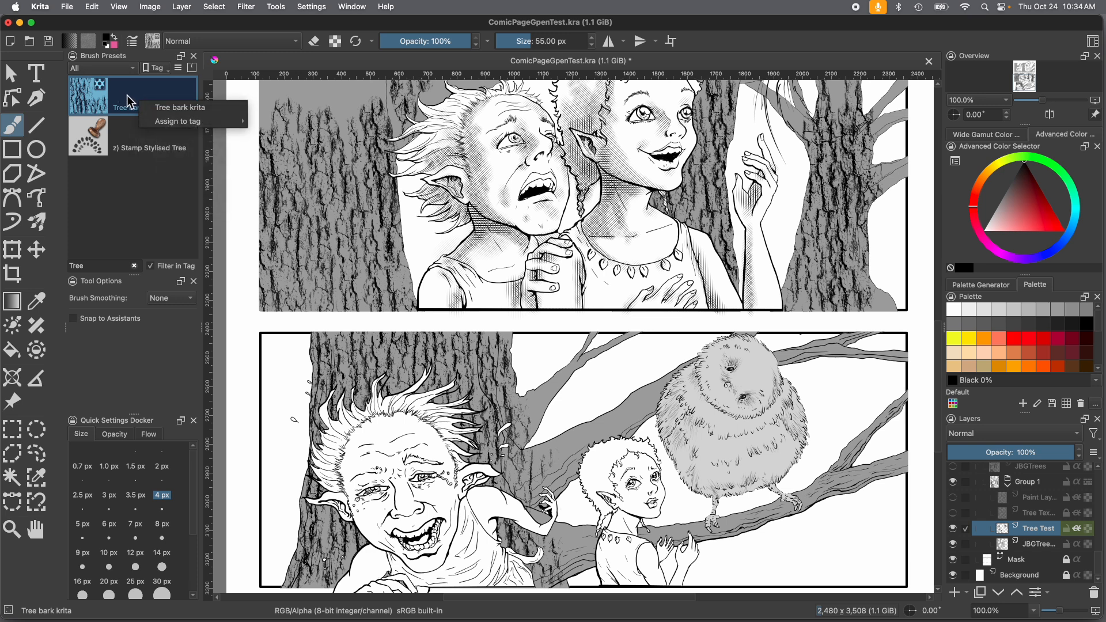
mouse_move(167, 127)
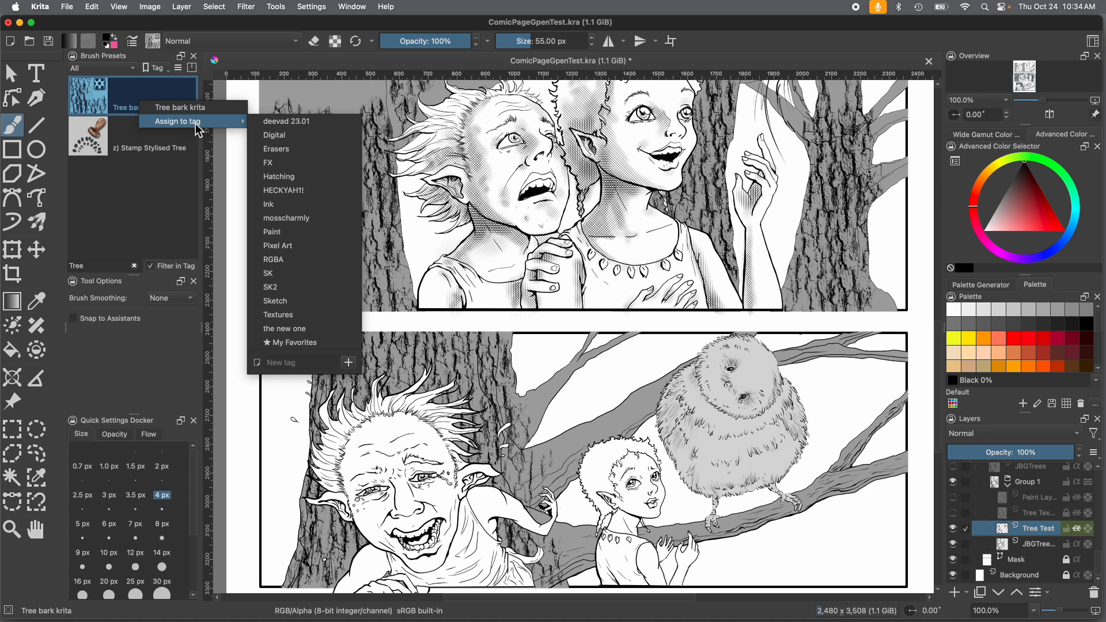
click(274, 315)
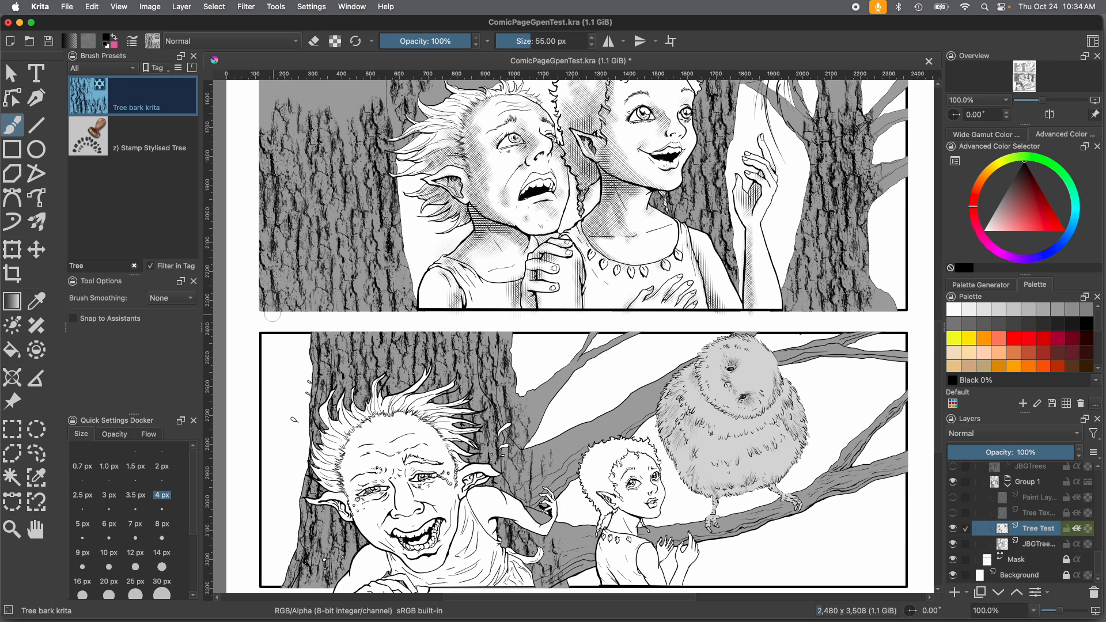
click(100, 69)
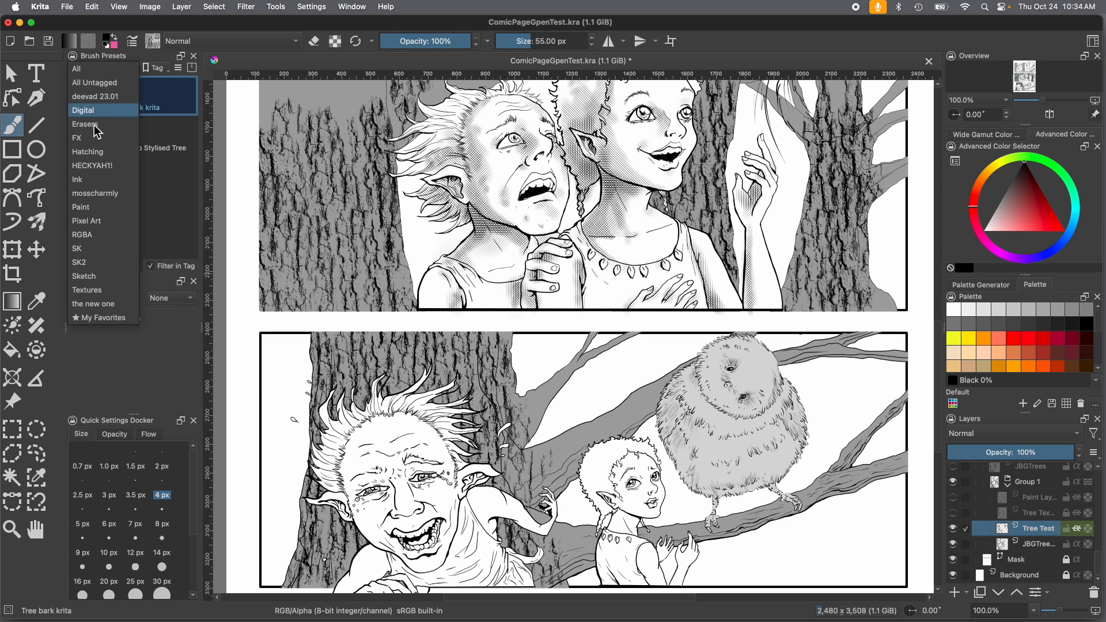
click(87, 290)
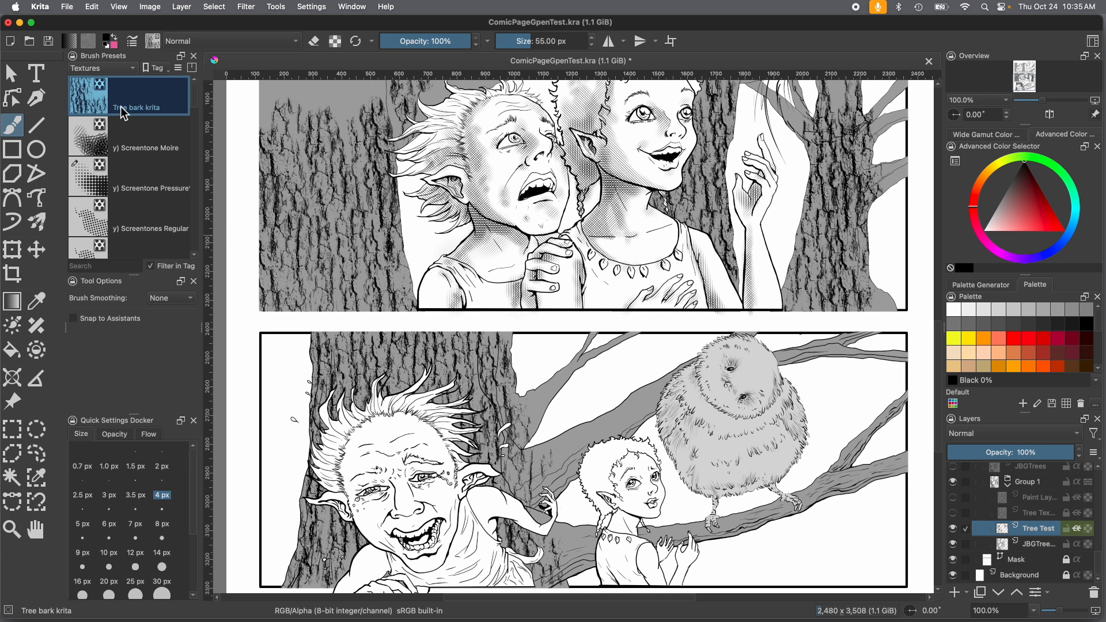
mouse_move(126, 113)
Step: Select the y) Screentone Pressure preset and reload its original settings in the brush editor
click(148, 192)
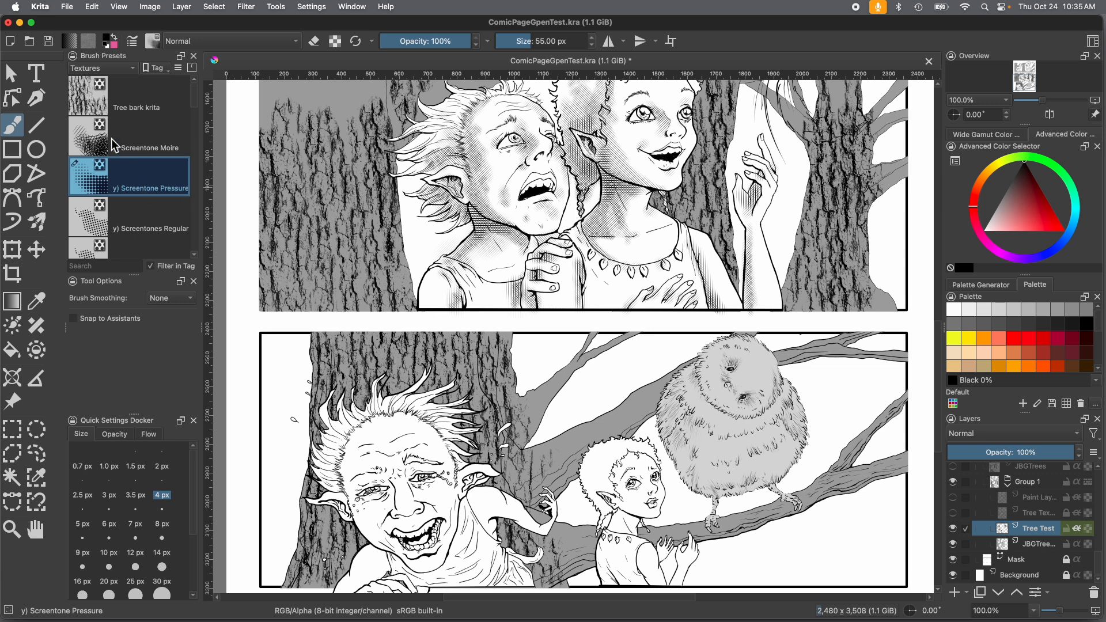
click(133, 42)
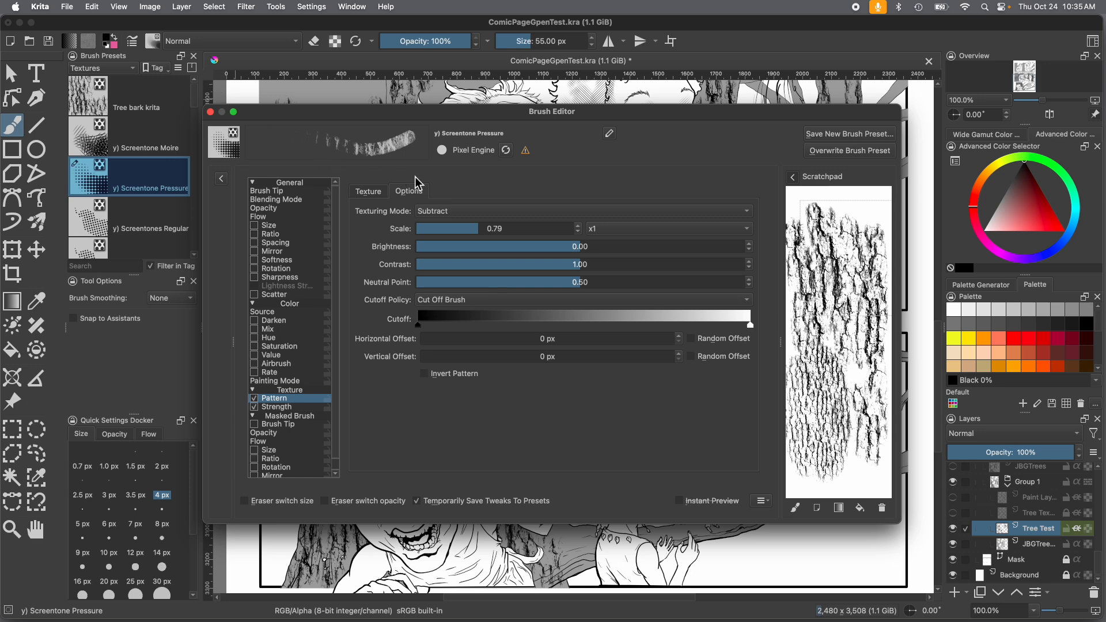
click(507, 150)
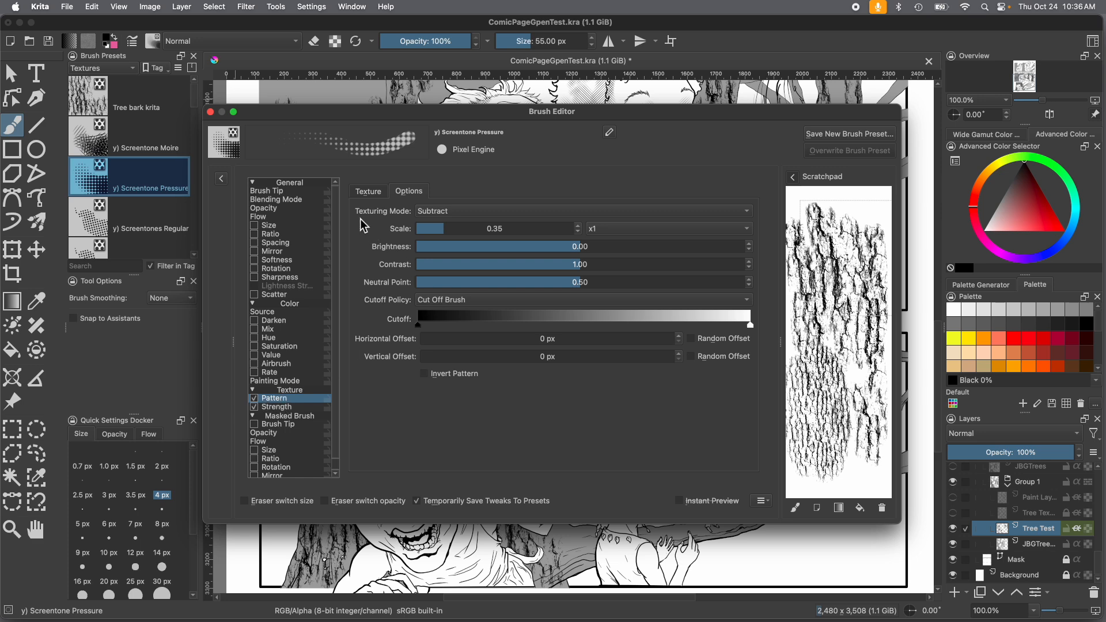
Step: Import Steel grate test 3.png from the Texture References folder as a brush pattern, overwriting the existing resource
click(362, 192)
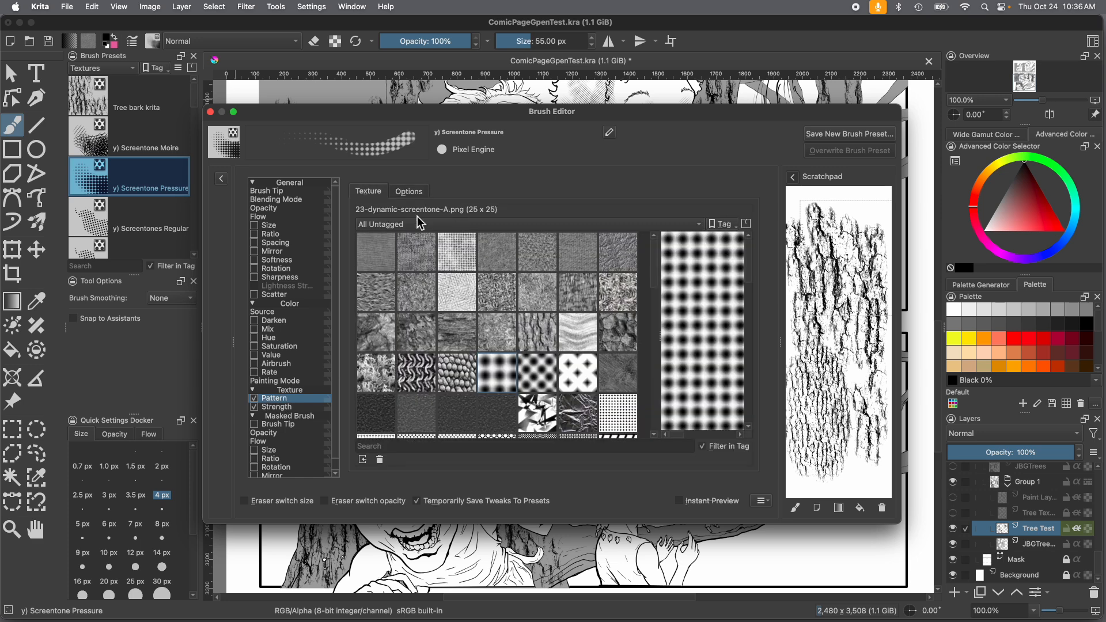
click(362, 459)
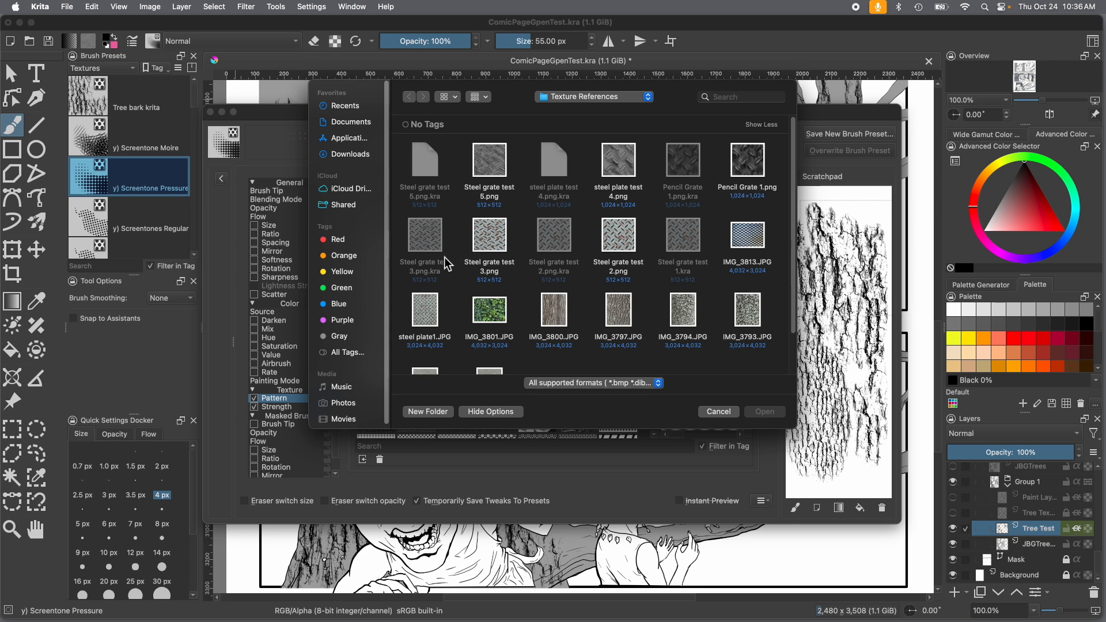
scroll(470, 279, down, 1)
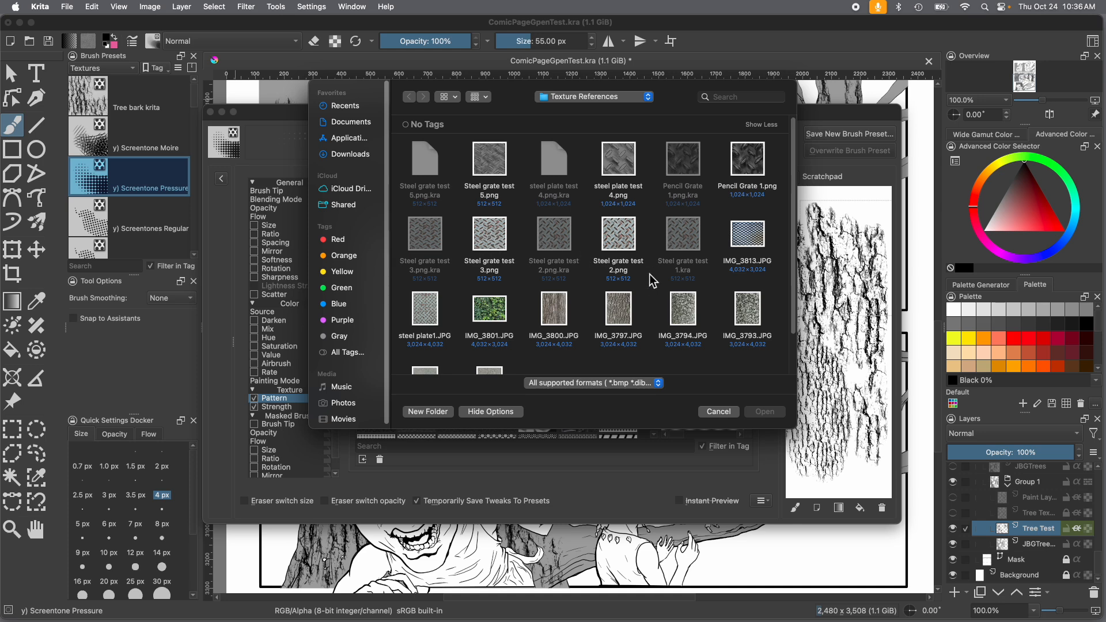
click(493, 244)
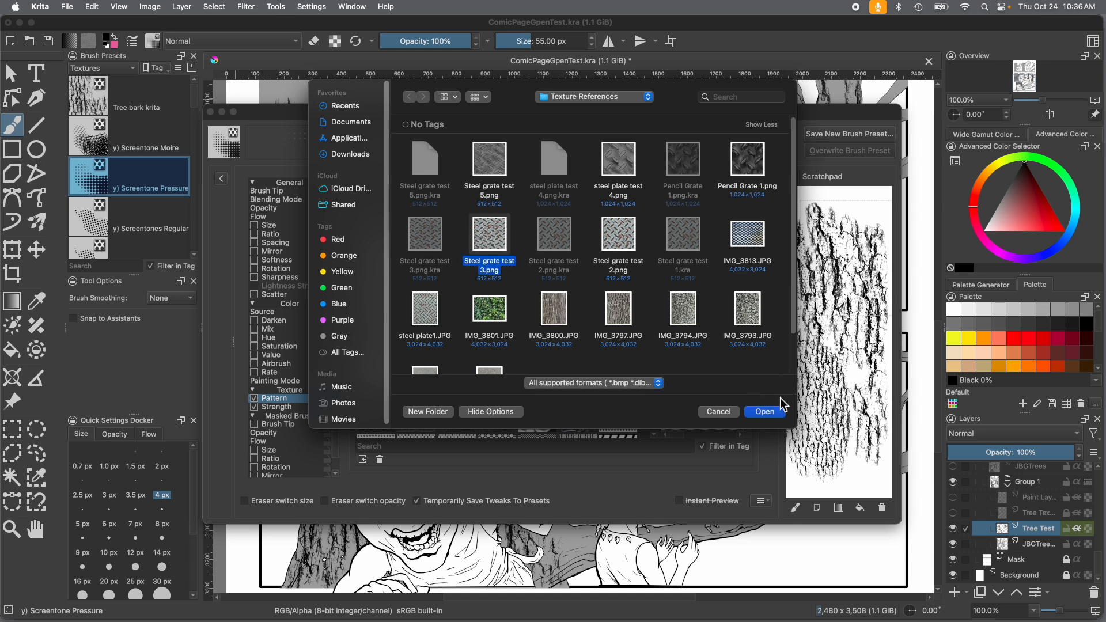
click(765, 412)
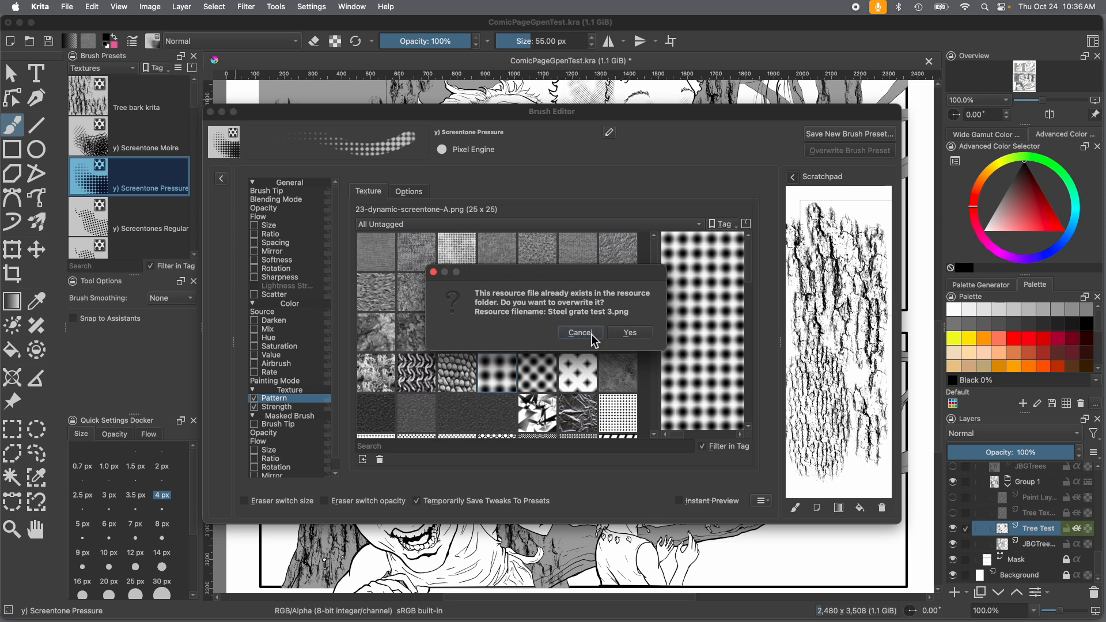
click(628, 333)
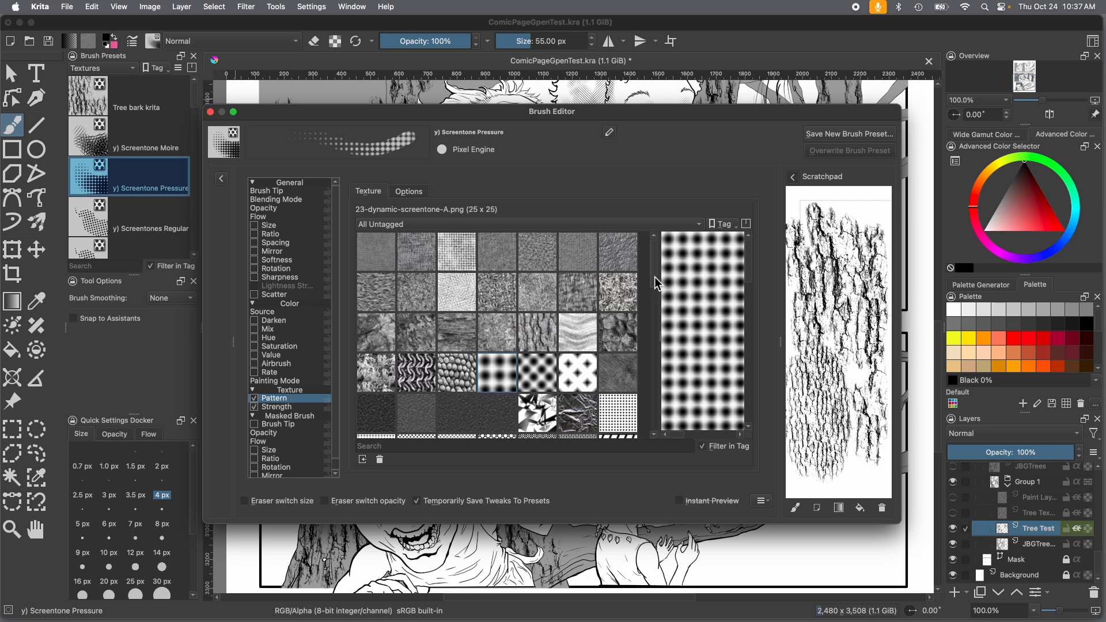
Step: Try the bark photo patterns IMG_3800.JPG and IMG_3797.JPG with strokes on a cleared scratchpad
scroll(658, 293, down, 1)
drag(658, 294, 669, 387)
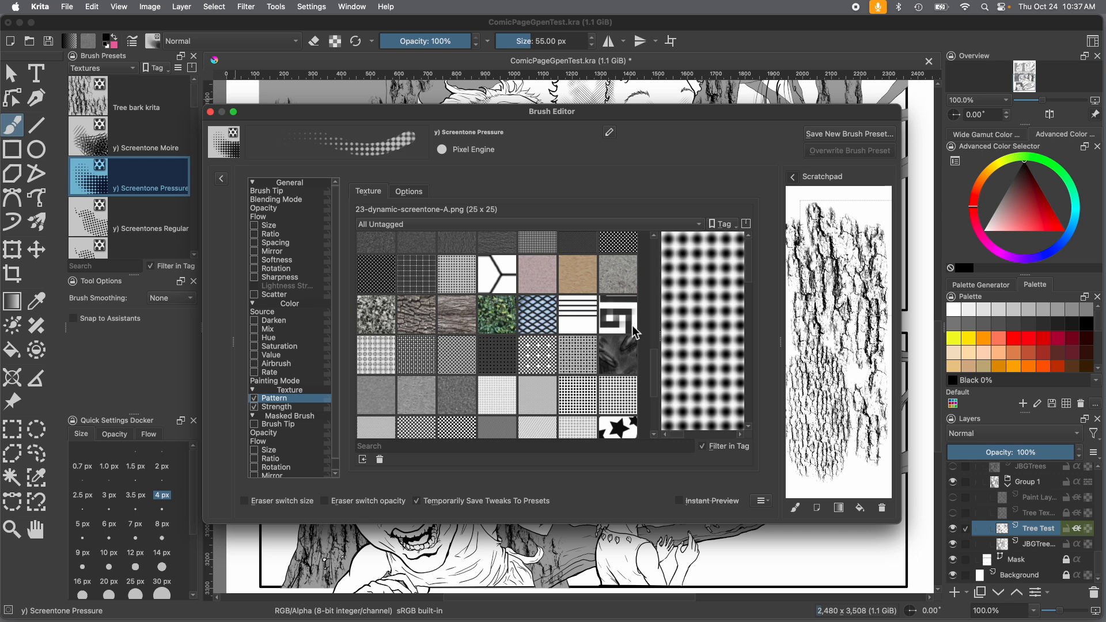
drag(657, 377, 652, 257)
drag(659, 271, 661, 375)
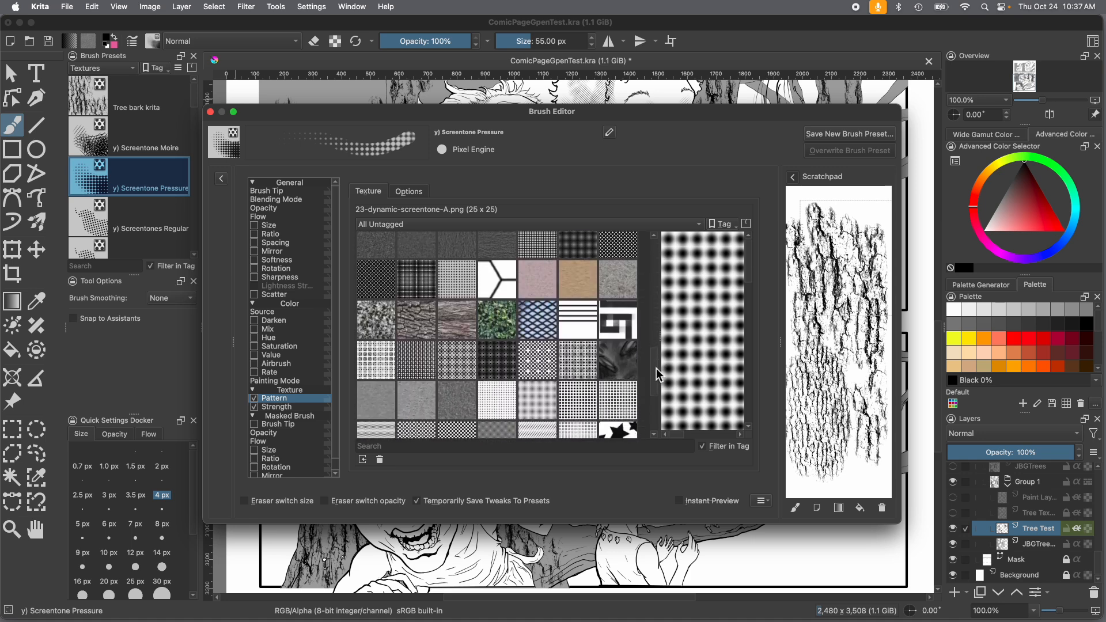
click(413, 321)
click(453, 324)
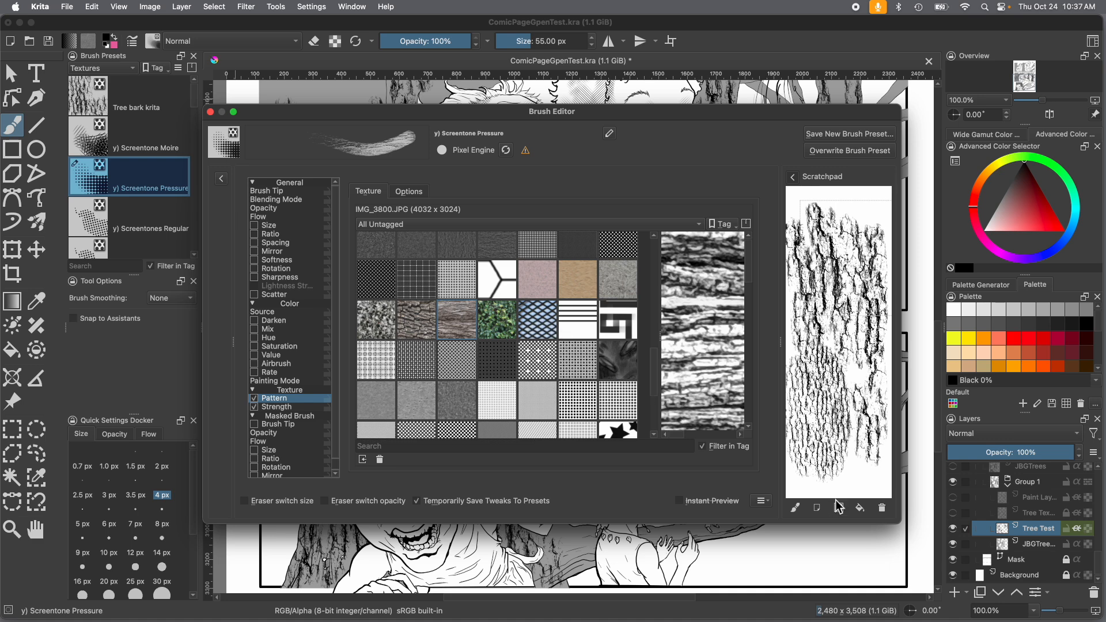
click(881, 508)
mouse_move(864, 351)
mouse_down()
mouse_move(865, 271)
mouse_move(827, 369)
mouse_move(840, 327)
mouse_move(882, 346)
mouse_move(829, 265)
mouse_move(792, 346)
mouse_move(822, 311)
mouse_move(896, 322)
mouse_move(887, 346)
mouse_up()
click(423, 331)
mouse_move(851, 425)
mouse_down()
mouse_move(887, 460)
mouse_move(884, 428)
mouse_move(842, 419)
mouse_move(806, 431)
mouse_move(859, 446)
mouse_move(899, 414)
mouse_move(899, 383)
mouse_move(861, 364)
mouse_move(836, 481)
mouse_up()
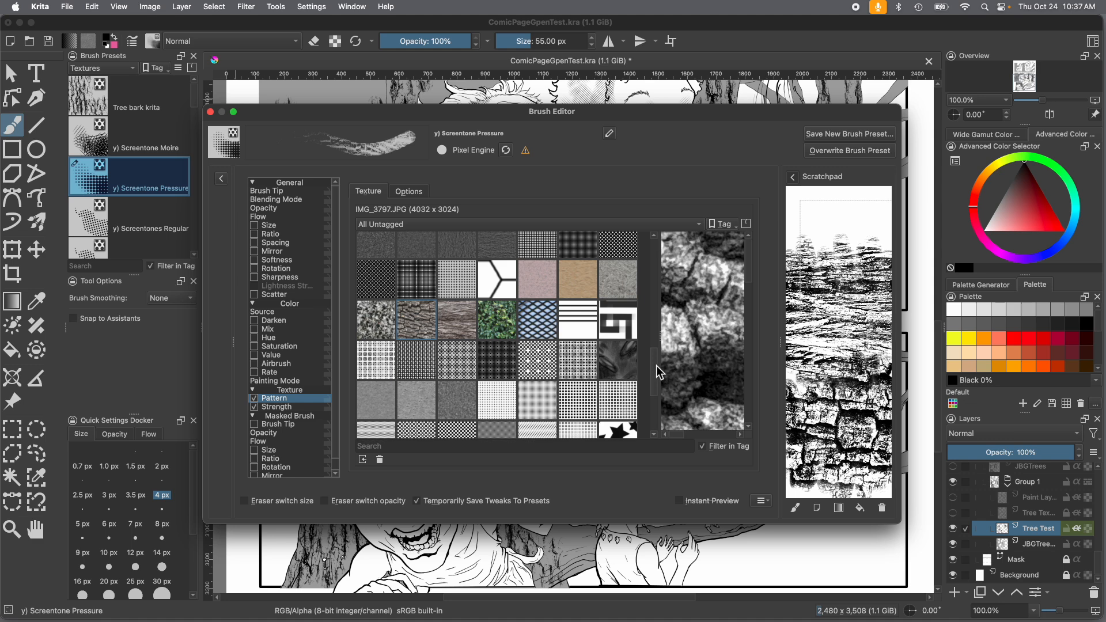
Step: Clear the scratchpad, choose Steel grate test 3.png as the brush pattern, and paint test strokes with it
drag(655, 361, 654, 392)
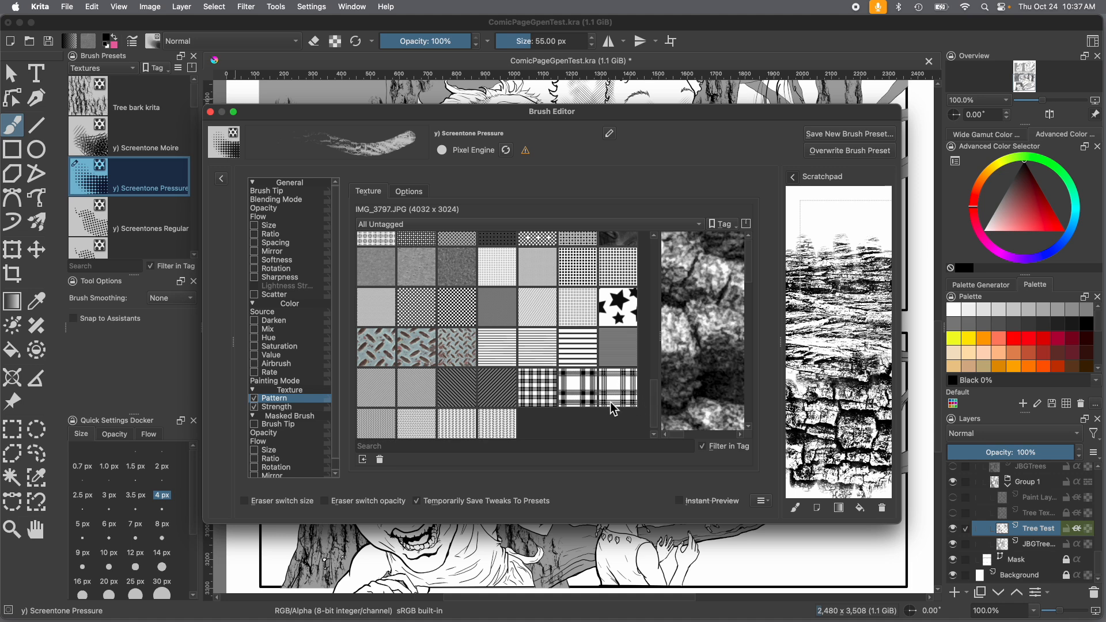
click(883, 512)
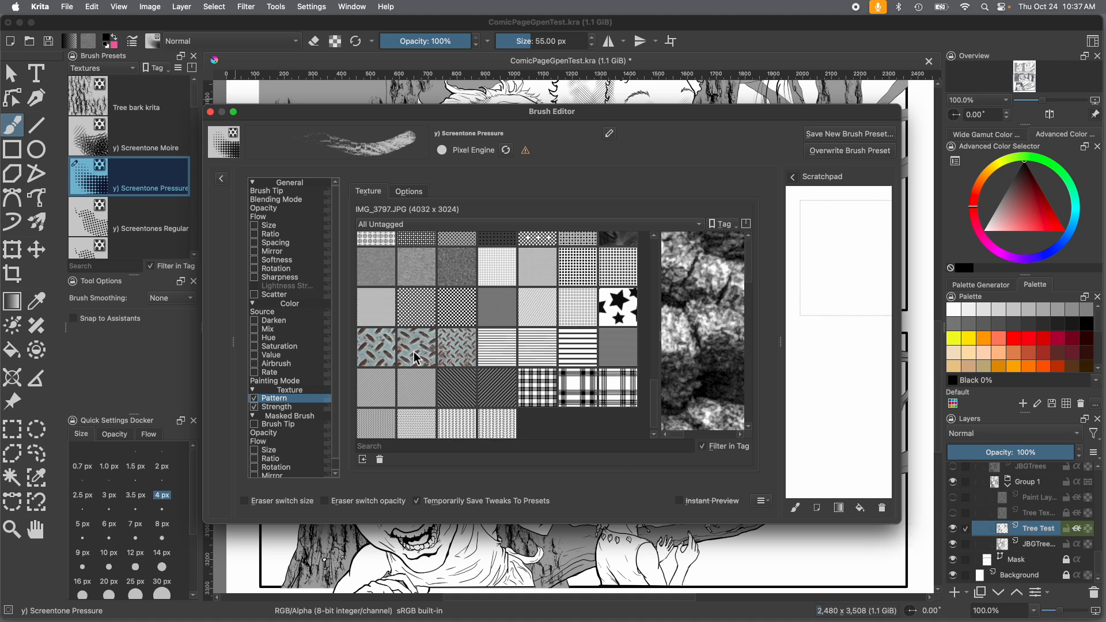
click(455, 352)
click(412, 355)
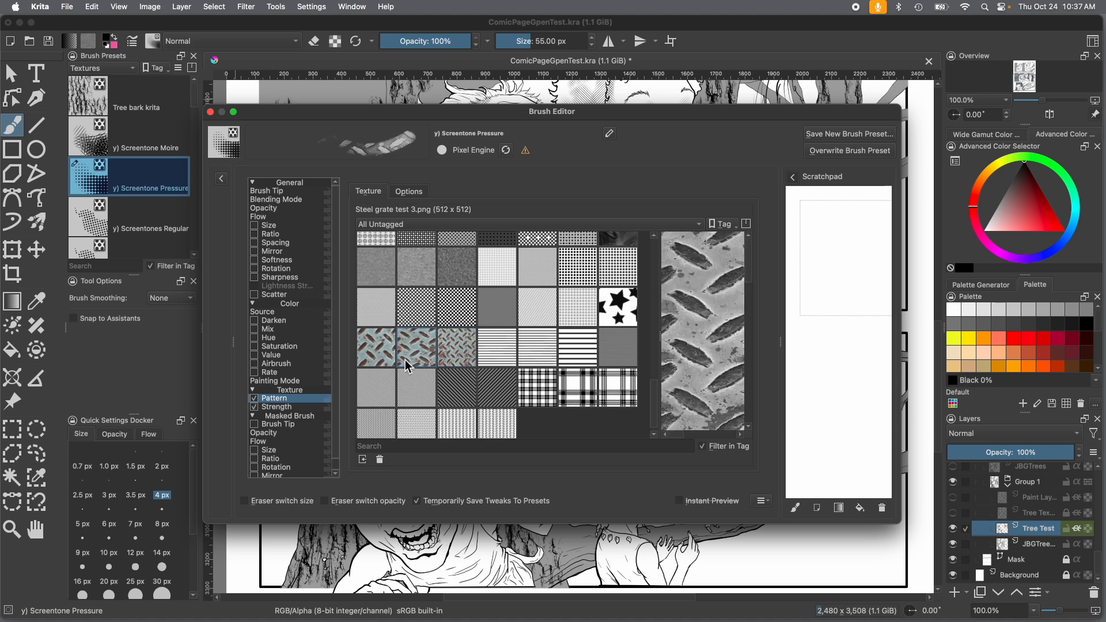
mouse_move(811, 316)
mouse_down()
mouse_move(841, 302)
mouse_move(848, 230)
mouse_move(807, 323)
mouse_move(798, 403)
mouse_move(876, 368)
mouse_move(867, 253)
mouse_up()
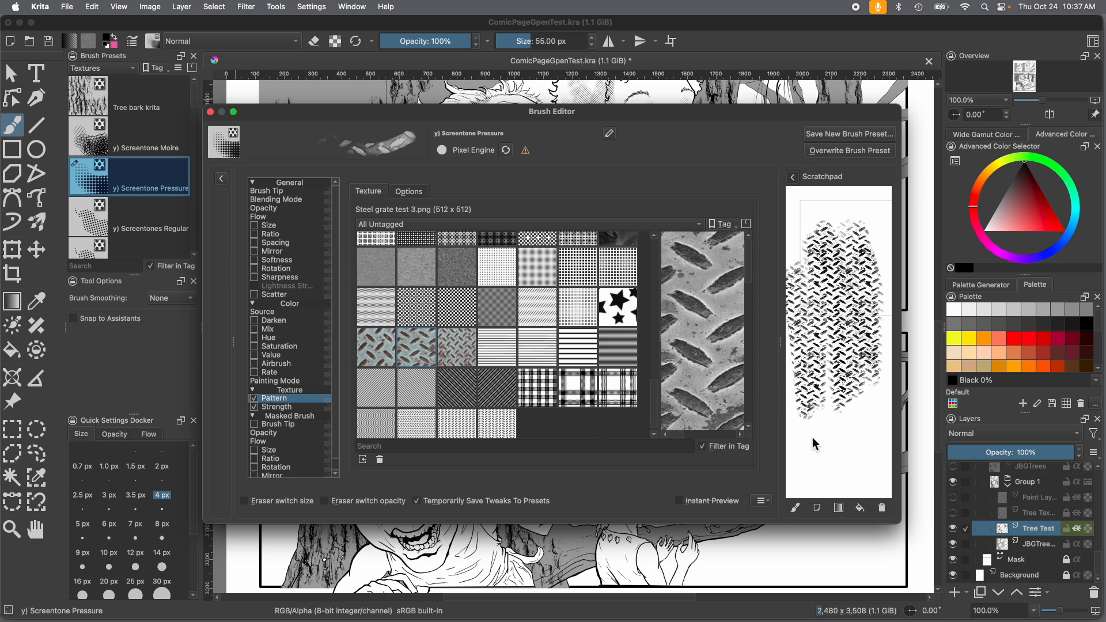
mouse_move(864, 477)
mouse_down()
mouse_move(824, 484)
mouse_move(775, 464)
mouse_up()
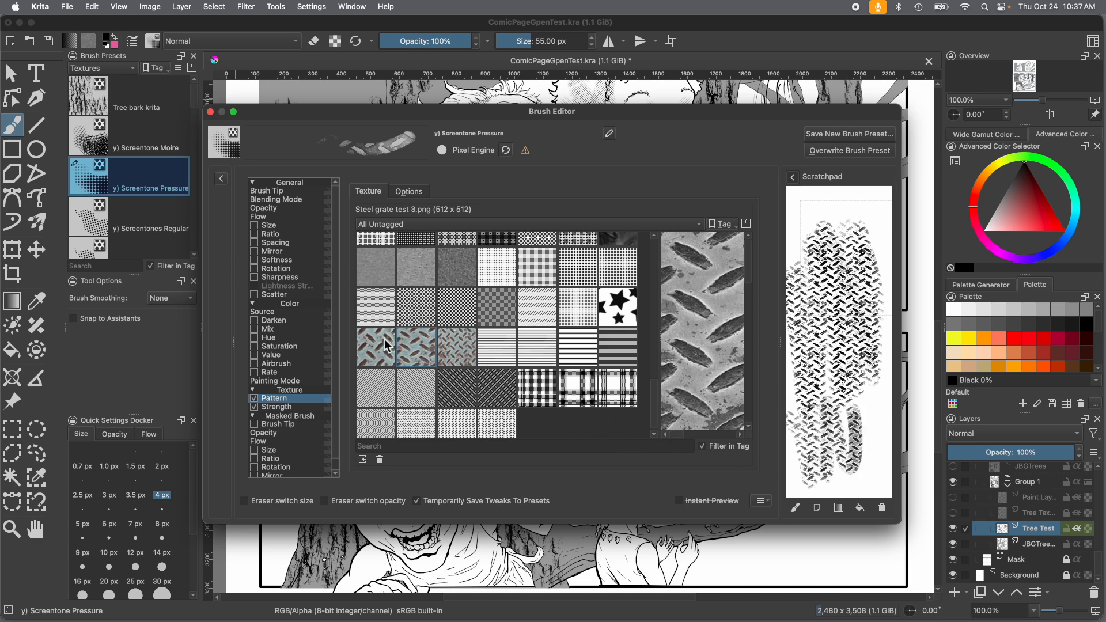
Step: Set the pattern scale to 0.71 and test the steel grate texture on a cleared scratchpad
click(407, 192)
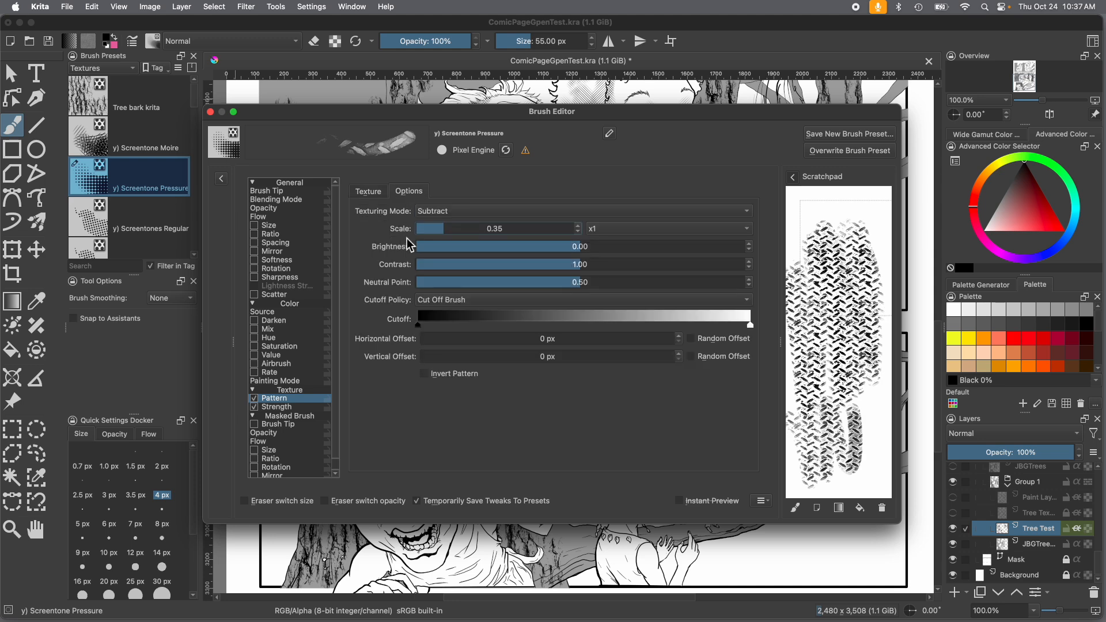
drag(462, 233, 472, 232)
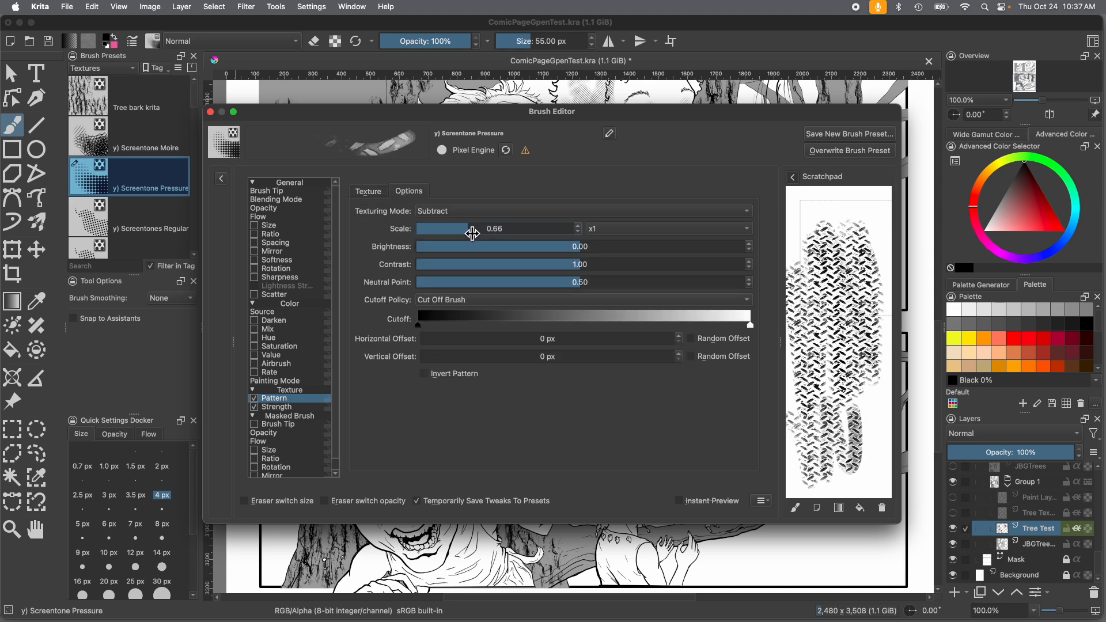
click(882, 508)
mouse_move(844, 304)
mouse_down()
mouse_move(830, 363)
mouse_move(850, 410)
mouse_move(868, 260)
mouse_up()
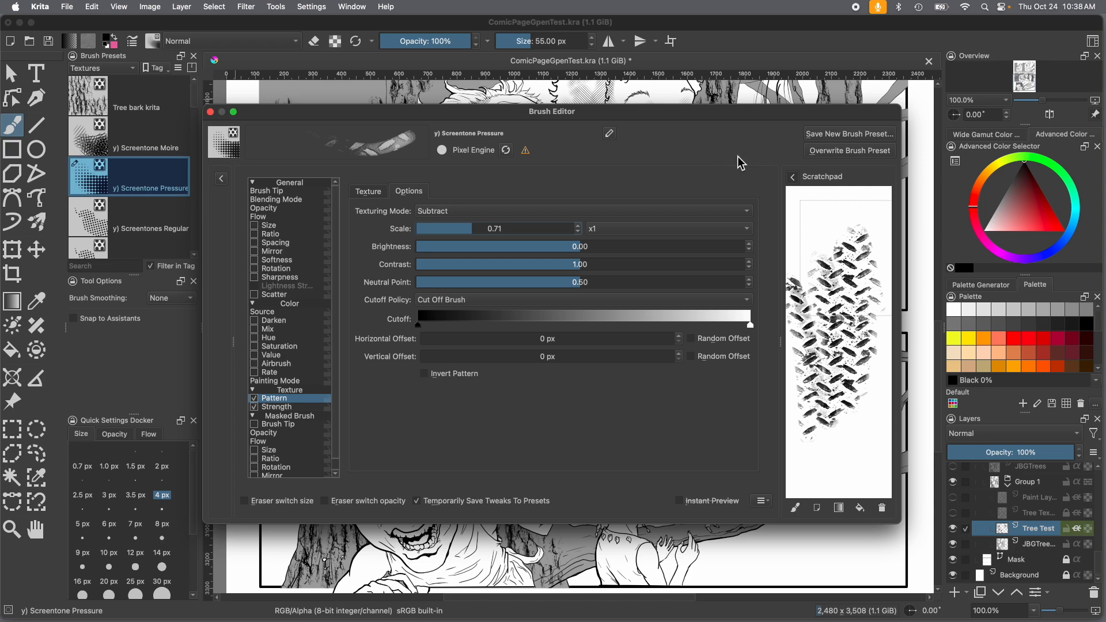
Step: Start saving the steel grate brush as a new preset with the black-and-white dotted icon from the icon library as its thumbnail
click(848, 135)
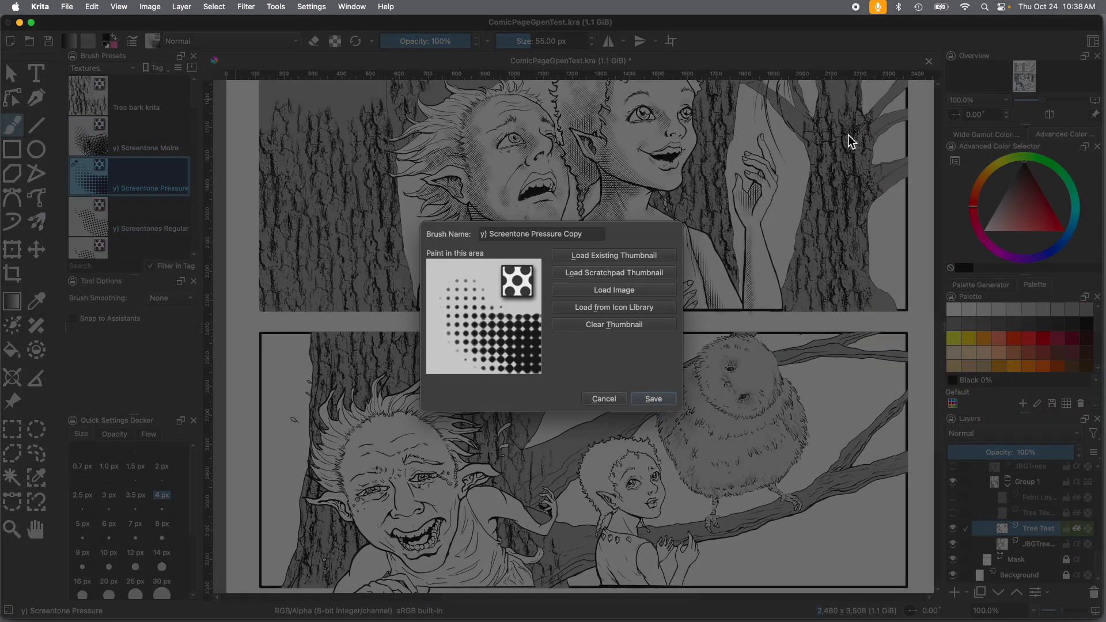
click(597, 311)
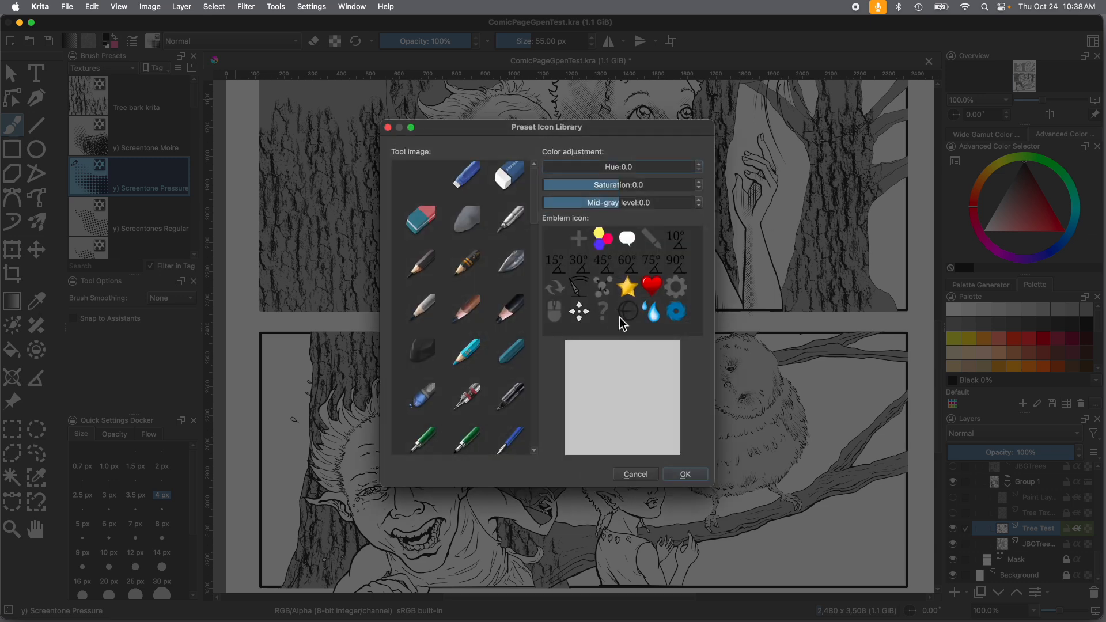
scroll(530, 215, down, 5)
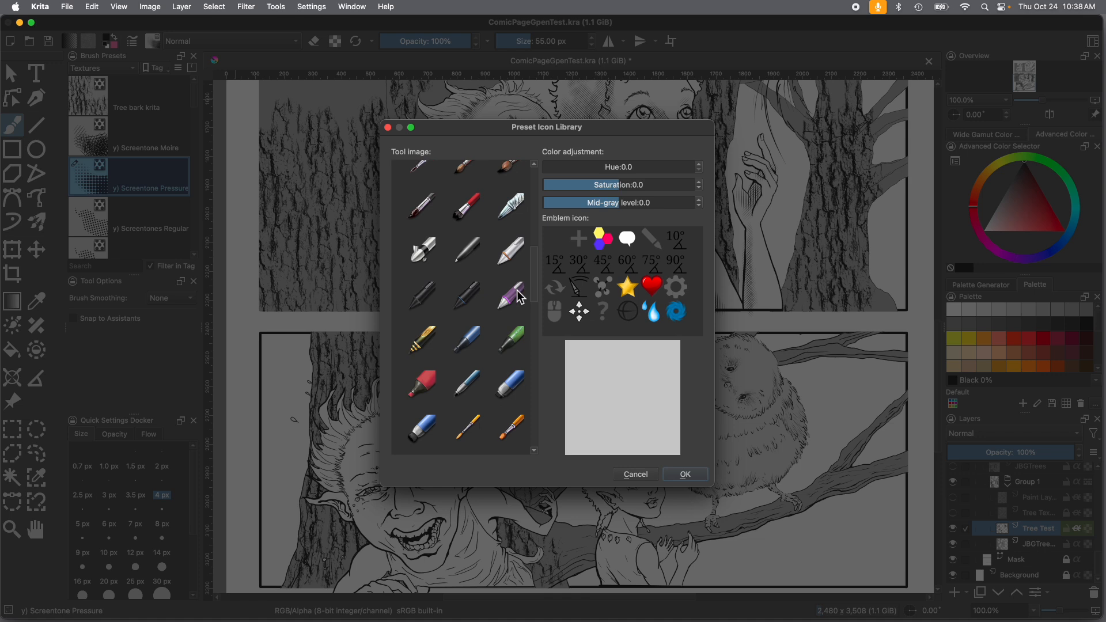
scroll(512, 332, down, 10)
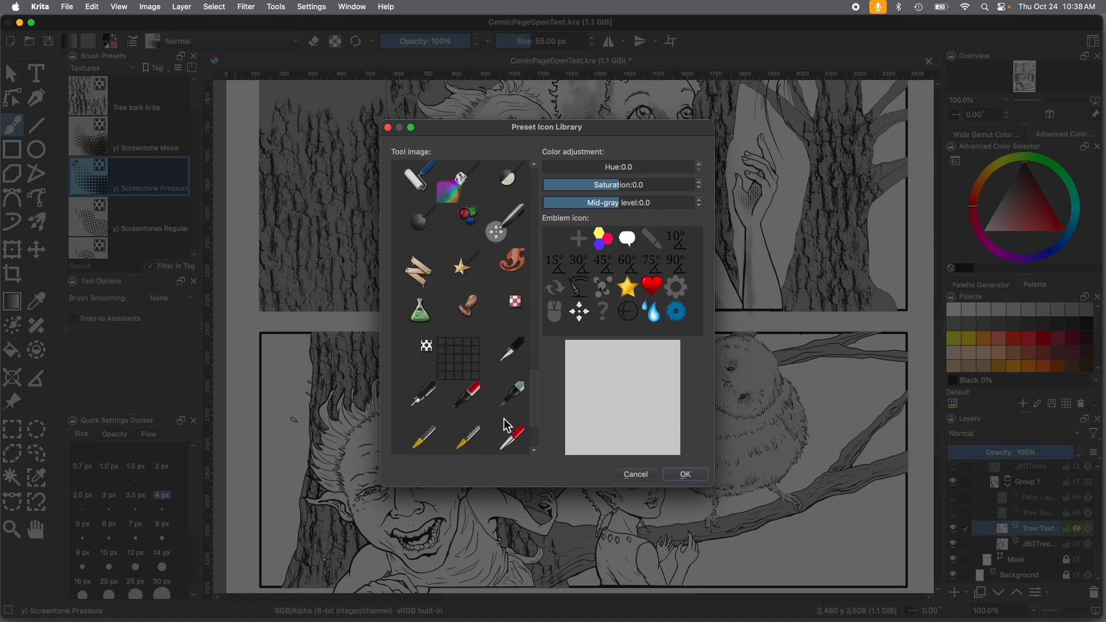
click(424, 304)
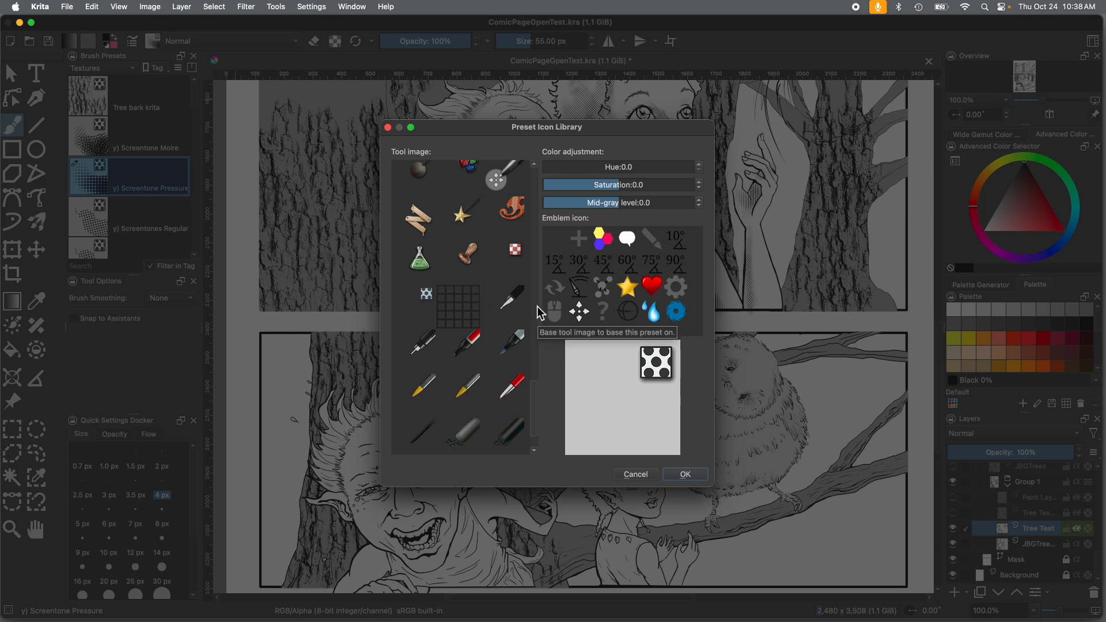
click(688, 478)
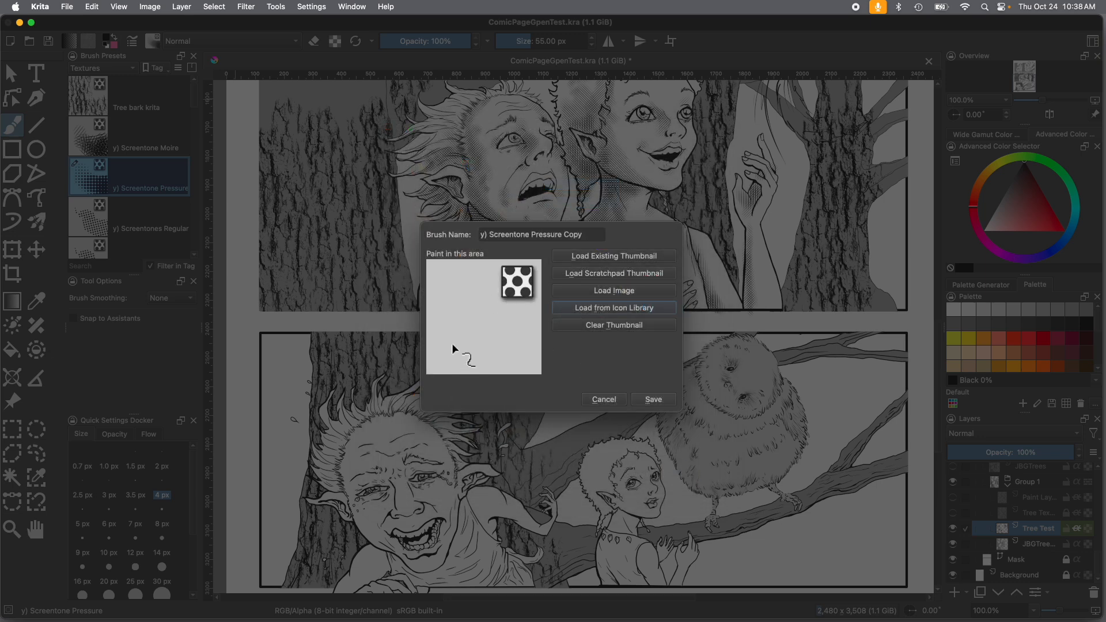
Step: Paint the steel grate texture across the preset thumbnail and save the brush under a new name
mouse_move(438, 353)
mouse_down()
mouse_move(439, 296)
mouse_move(456, 316)
mouse_move(447, 296)
mouse_move(471, 328)
mouse_move(472, 305)
mouse_move(495, 343)
mouse_move(446, 272)
mouse_move(425, 294)
mouse_move(418, 337)
mouse_move(442, 315)
mouse_move(431, 277)
mouse_move(520, 363)
mouse_move(533, 353)
mouse_move(531, 339)
mouse_move(476, 311)
mouse_move(470, 278)
mouse_move(491, 274)
mouse_move(482, 340)
mouse_move(454, 363)
mouse_move(433, 356)
mouse_move(550, 382)
mouse_up()
click(497, 236)
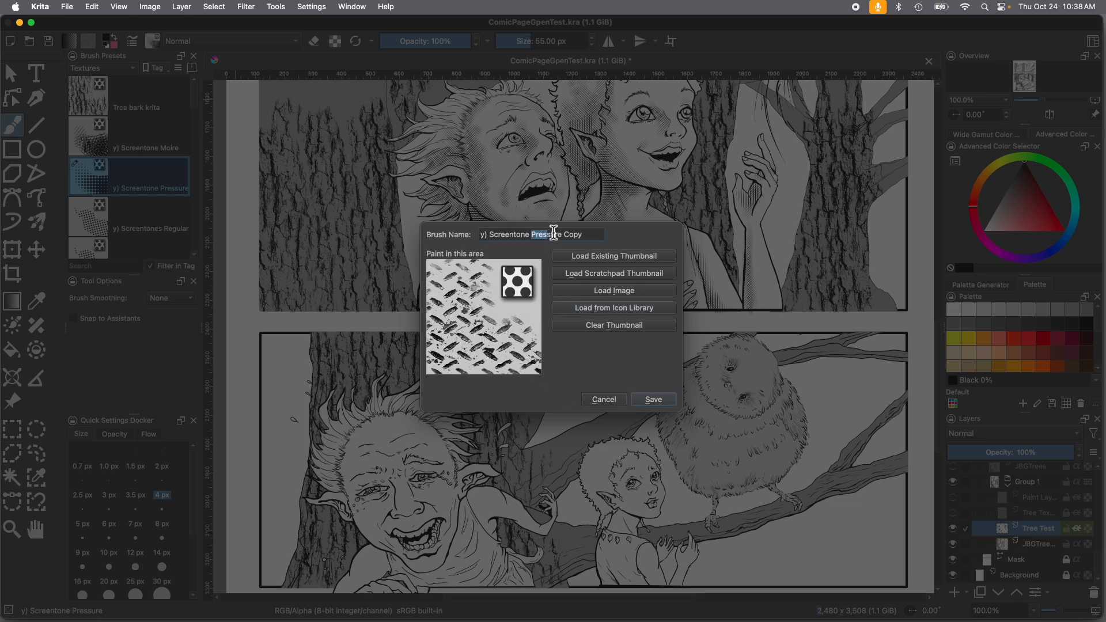
drag(587, 237, 493, 236)
key(BackSpace)
text(ta)
click(646, 401)
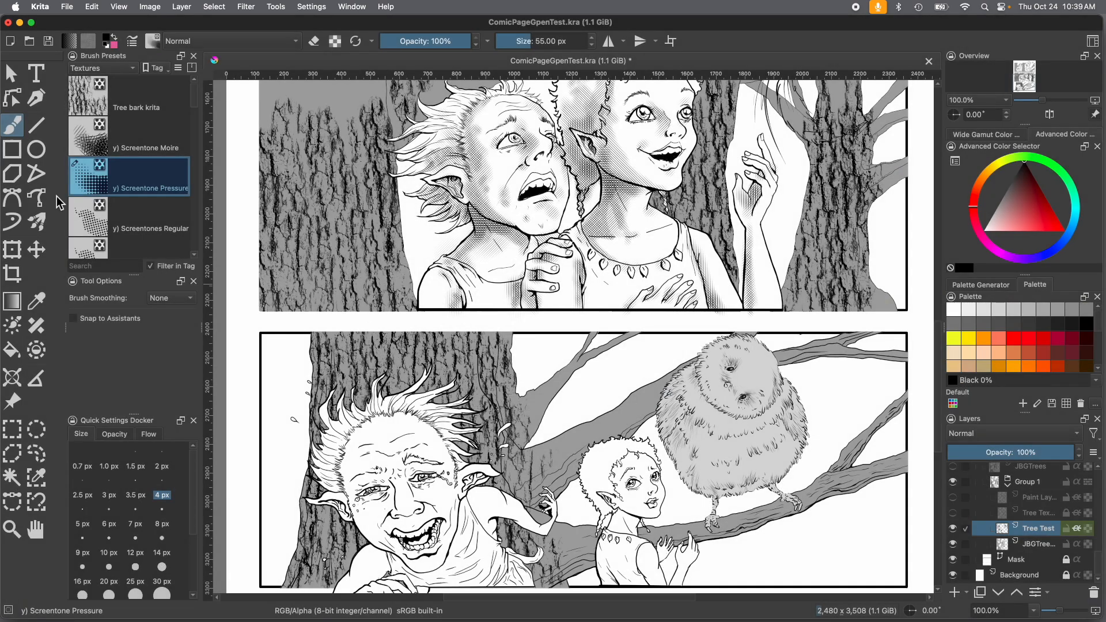
Step: Search all brush presets for "Steel" and select the Steel Grate Krita preset
click(98, 71)
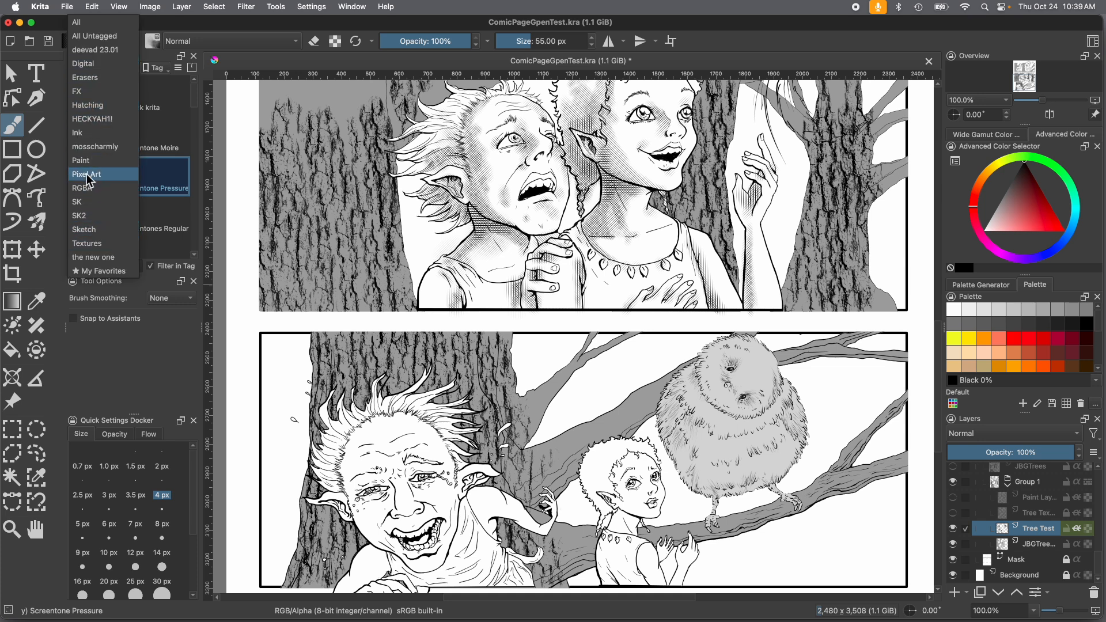
click(78, 23)
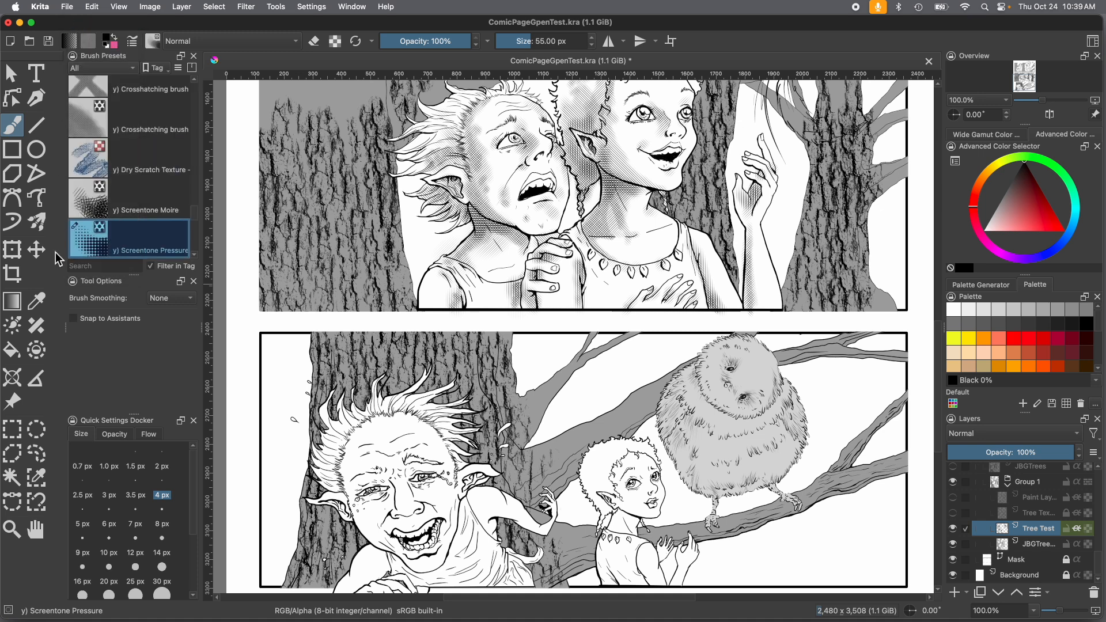
click(77, 266)
text(Steel)
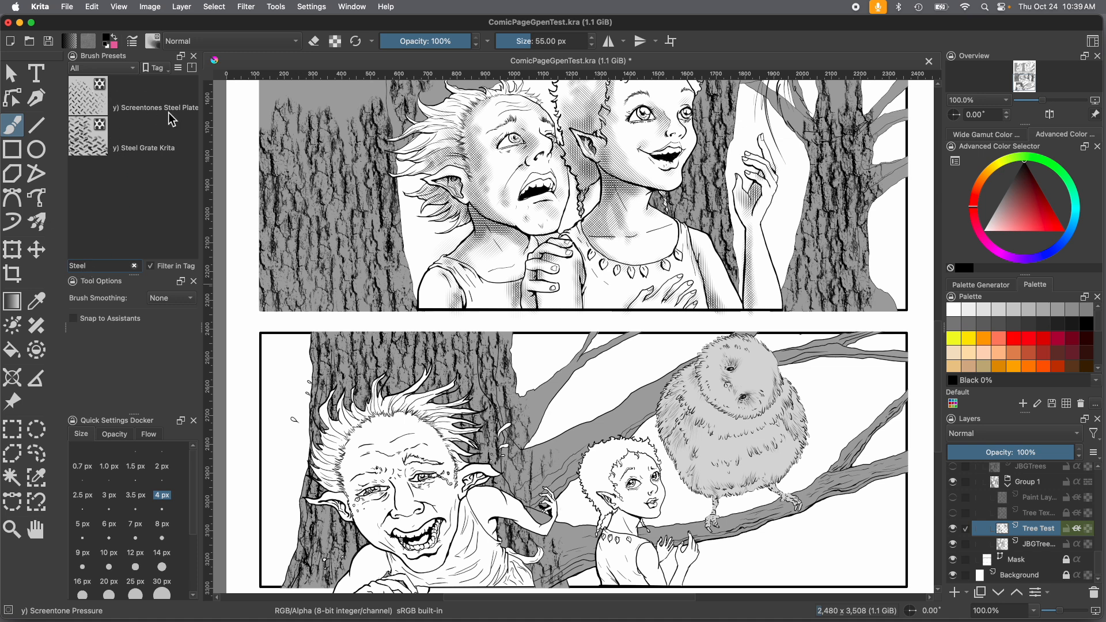
click(92, 153)
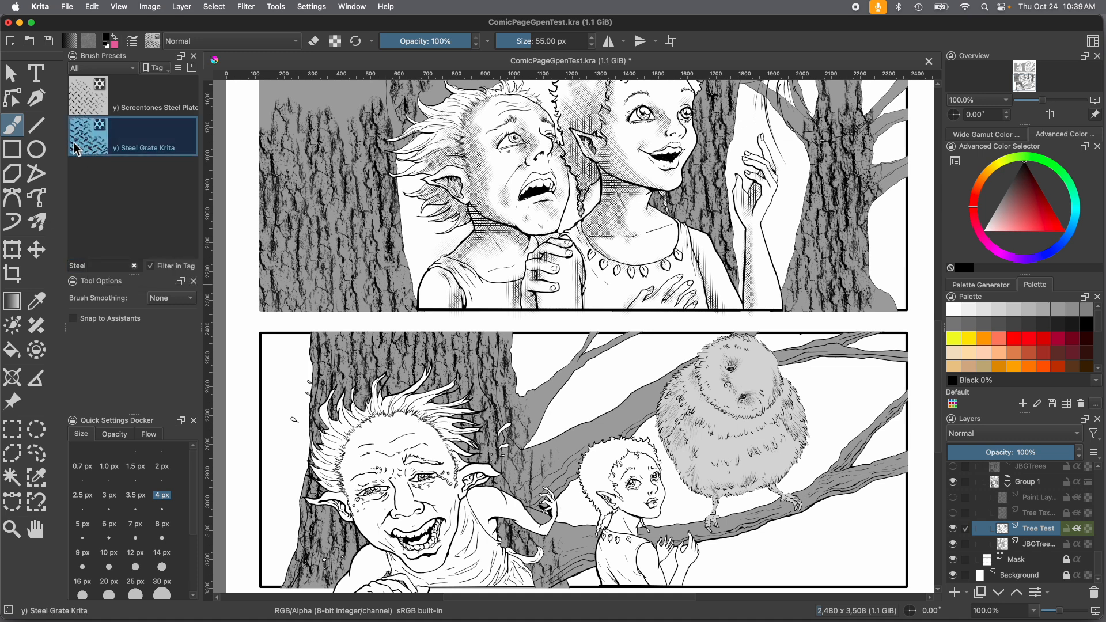
Step: Assign the Steel Grate Krita preset to the Textures tag and list the presets under that tag
right_click(116, 144)
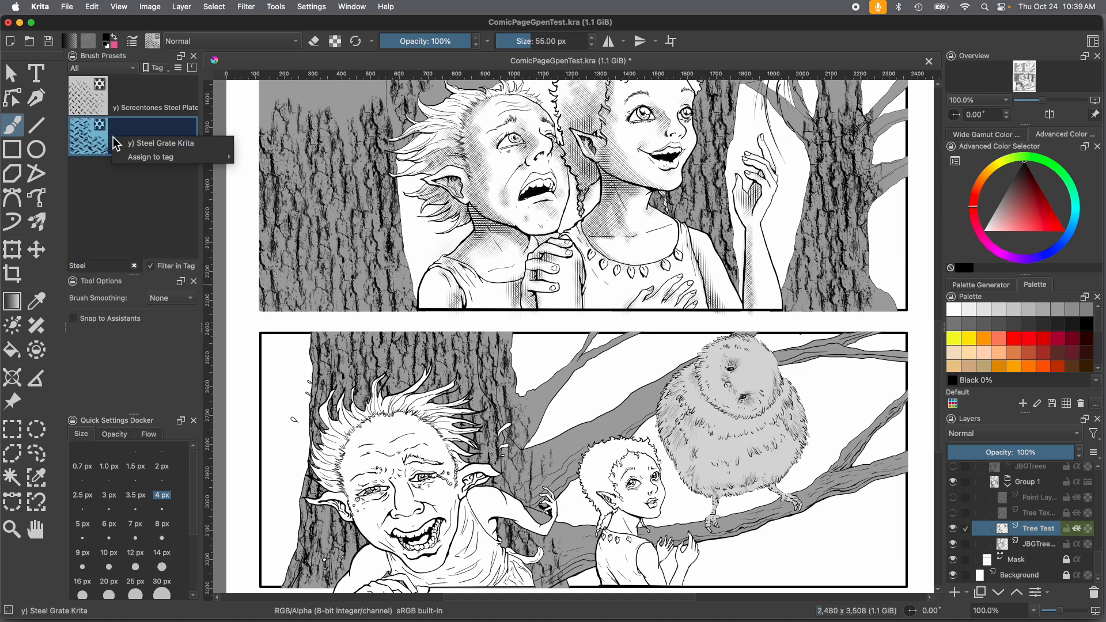
mouse_move(135, 164)
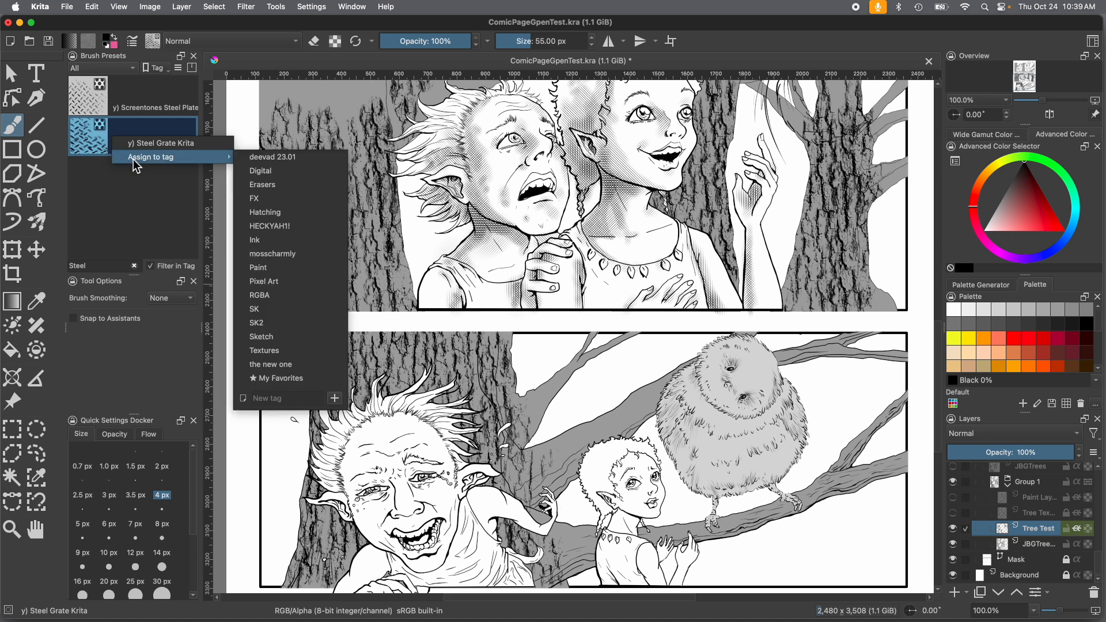
click(264, 352)
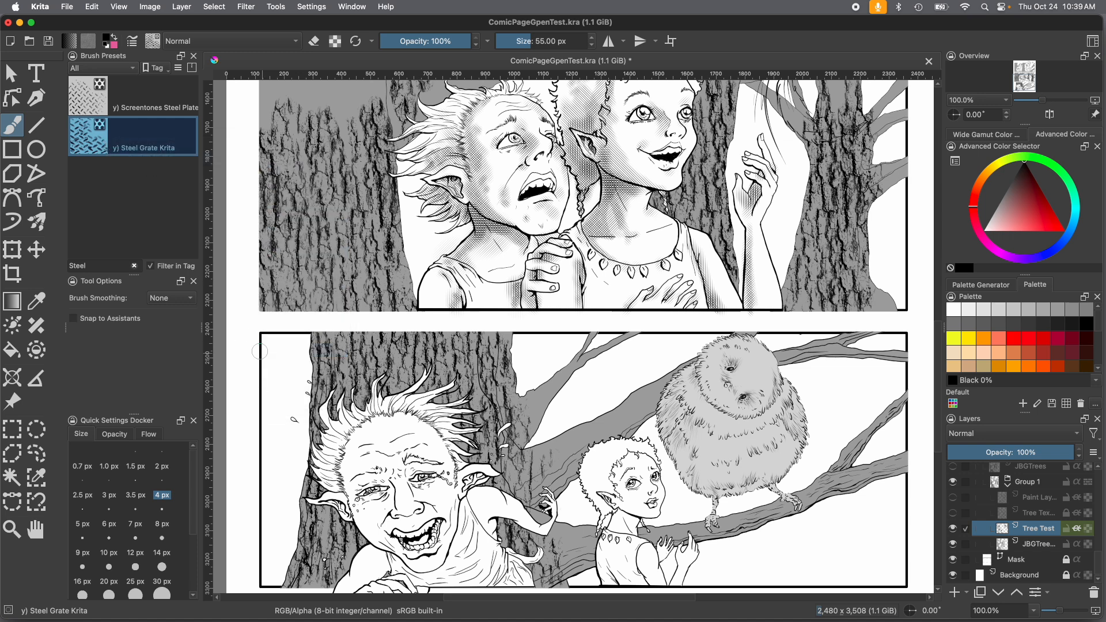
click(94, 69)
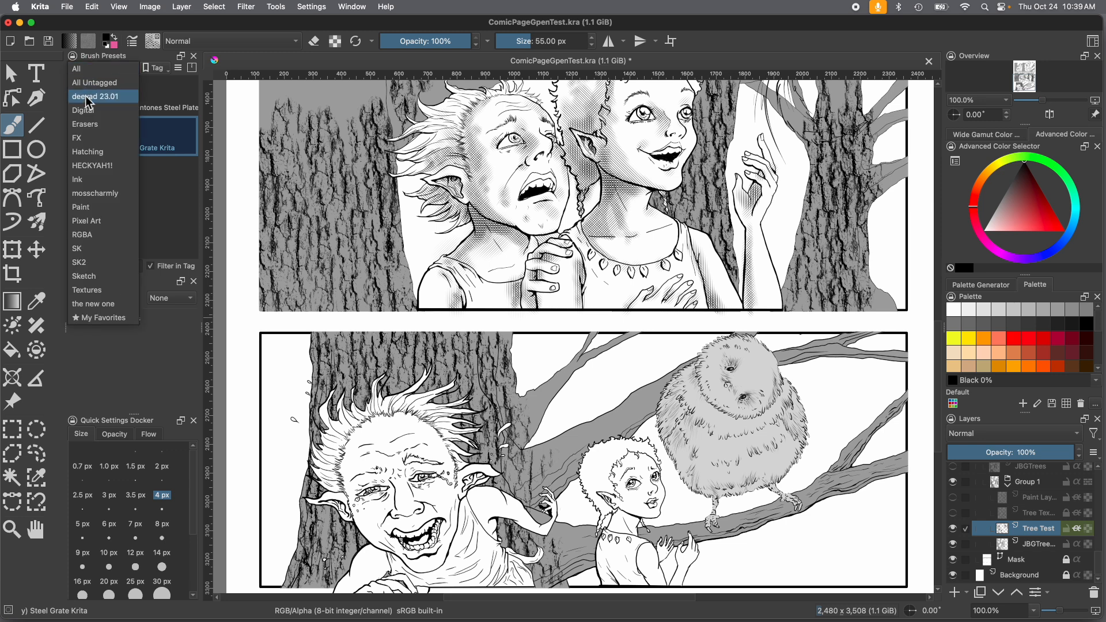
click(86, 290)
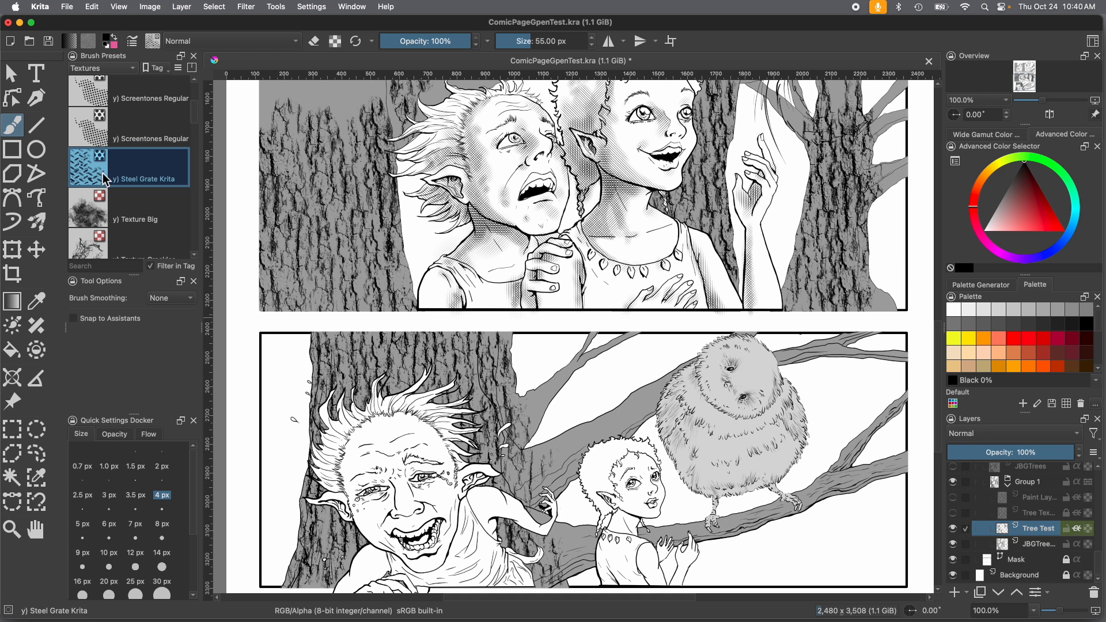
mouse_move(105, 179)
Step: Create a new document from the Texture 1024x1024 8bit srgb template
click(68, 8)
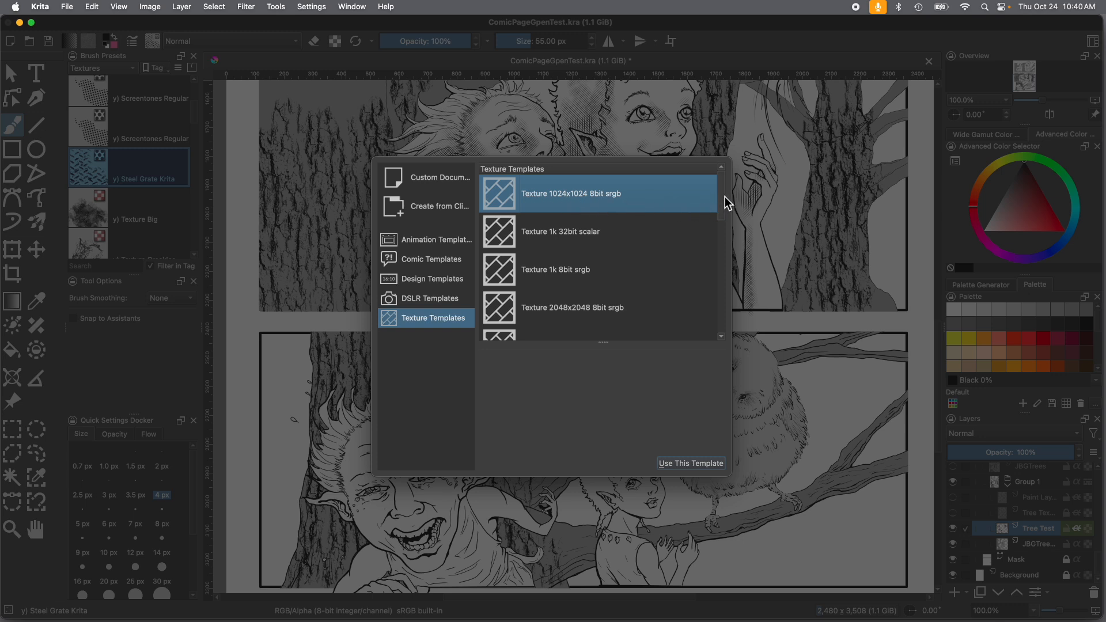
scroll(722, 205, down, 2)
scroll(703, 202, up, 2)
click(691, 464)
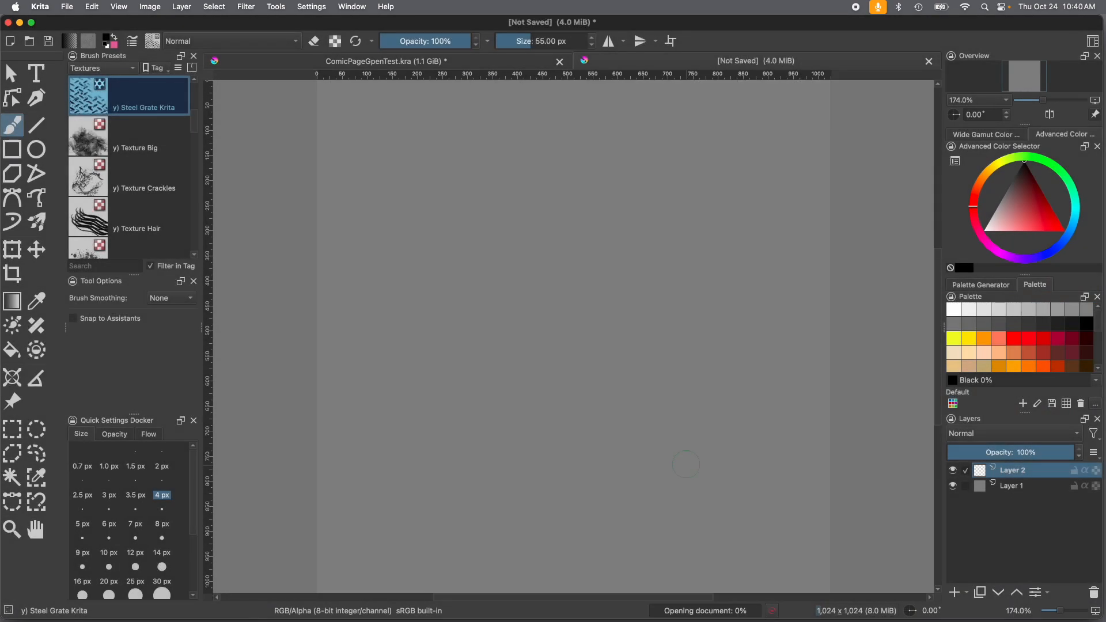
key(minus)
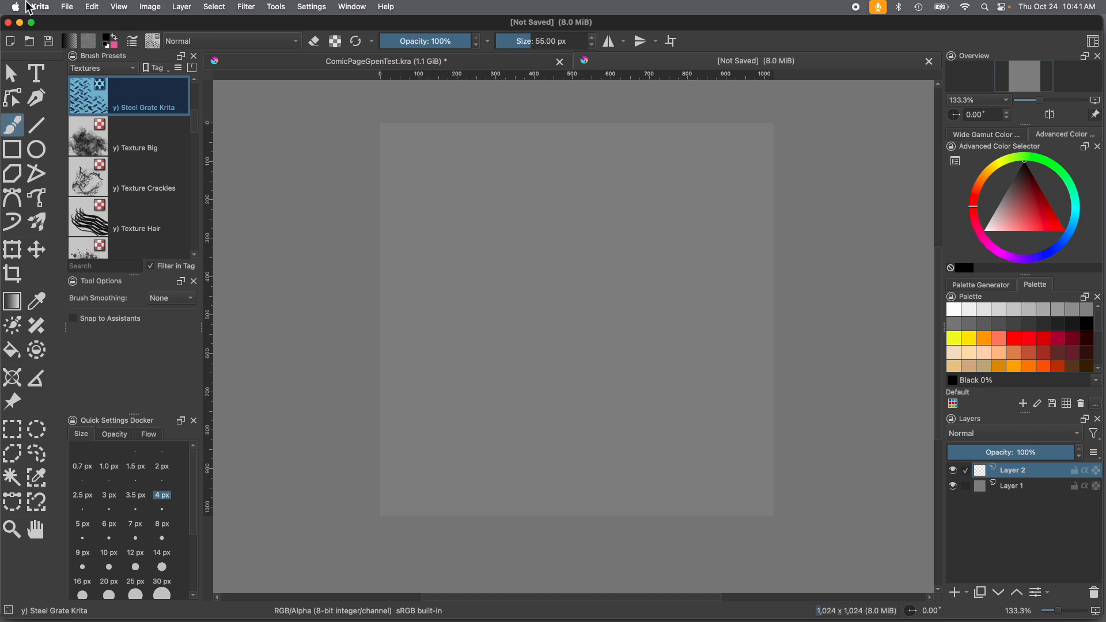
Step: Open Steel grate test 3.png from the Texture References folder as a separate document
click(67, 7)
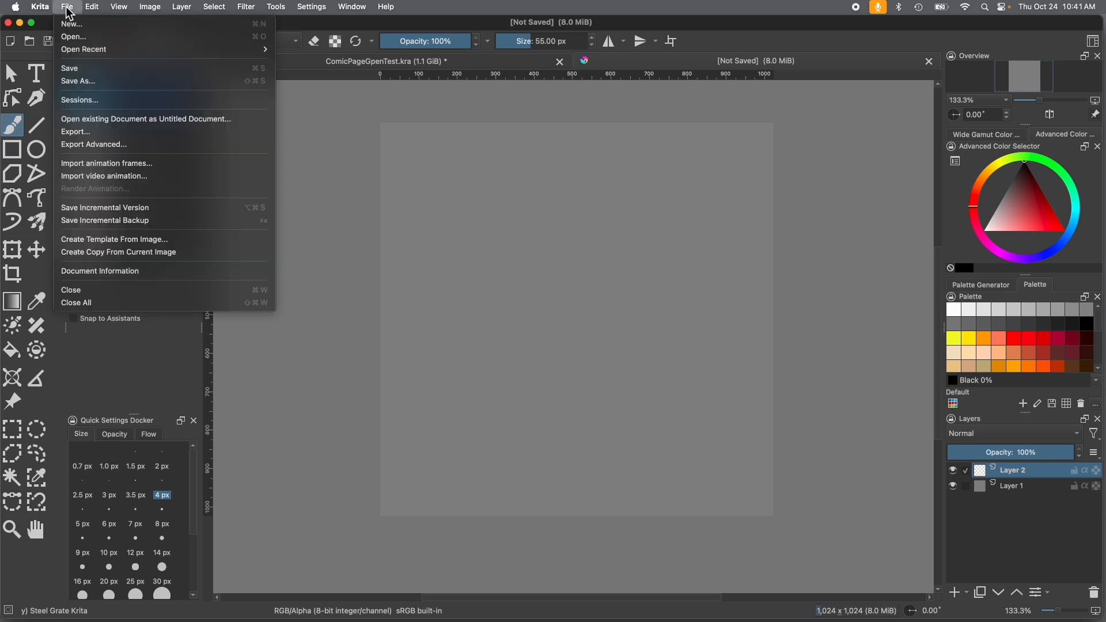
click(70, 37)
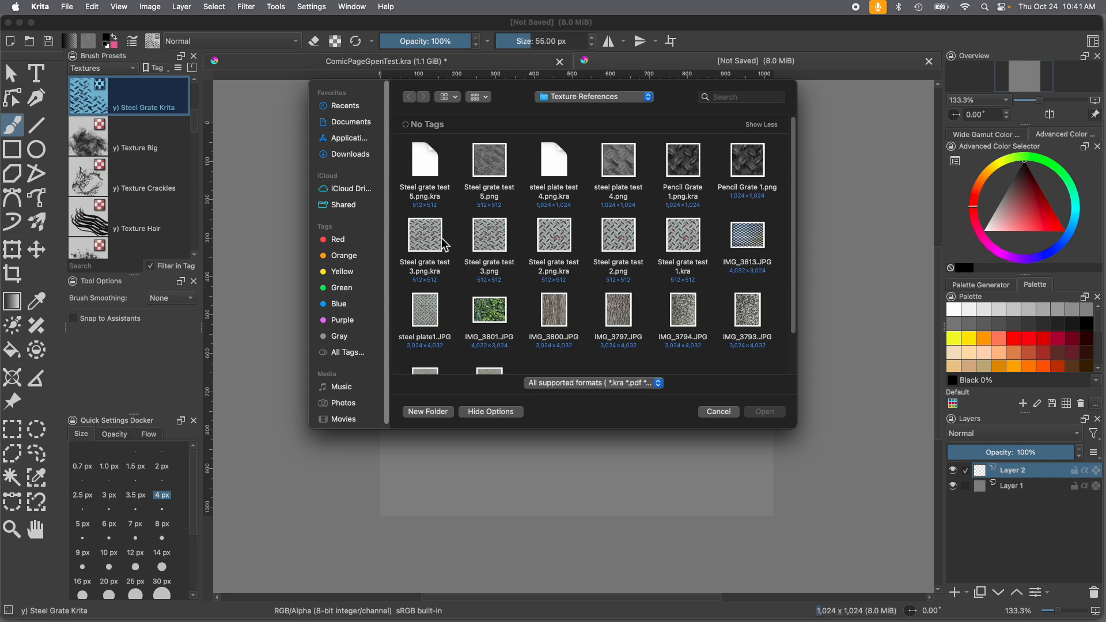
click(483, 248)
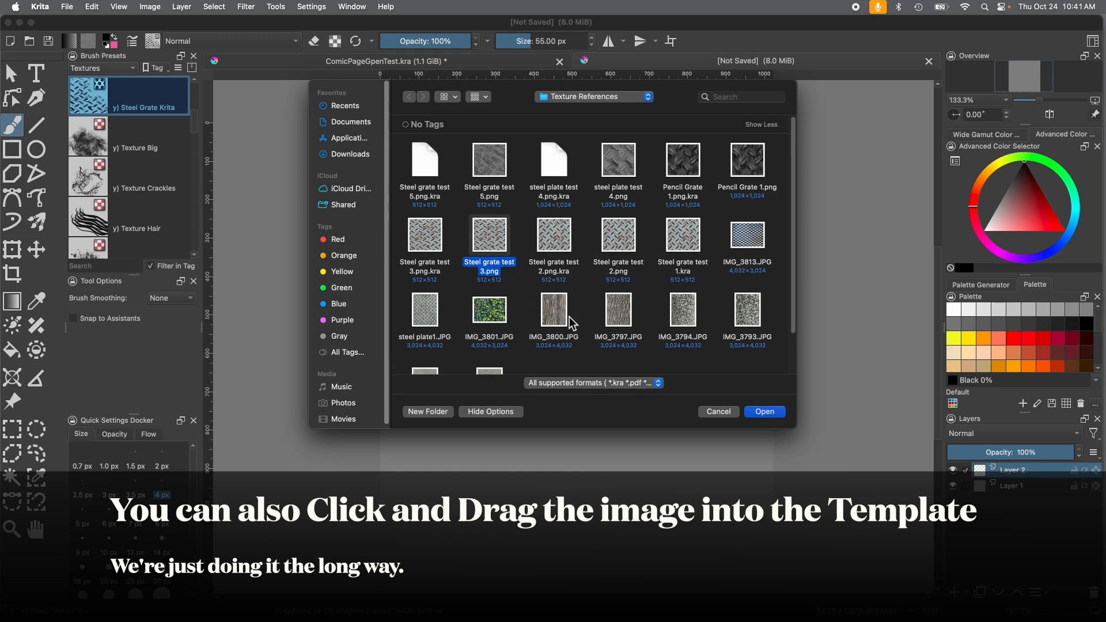
click(775, 413)
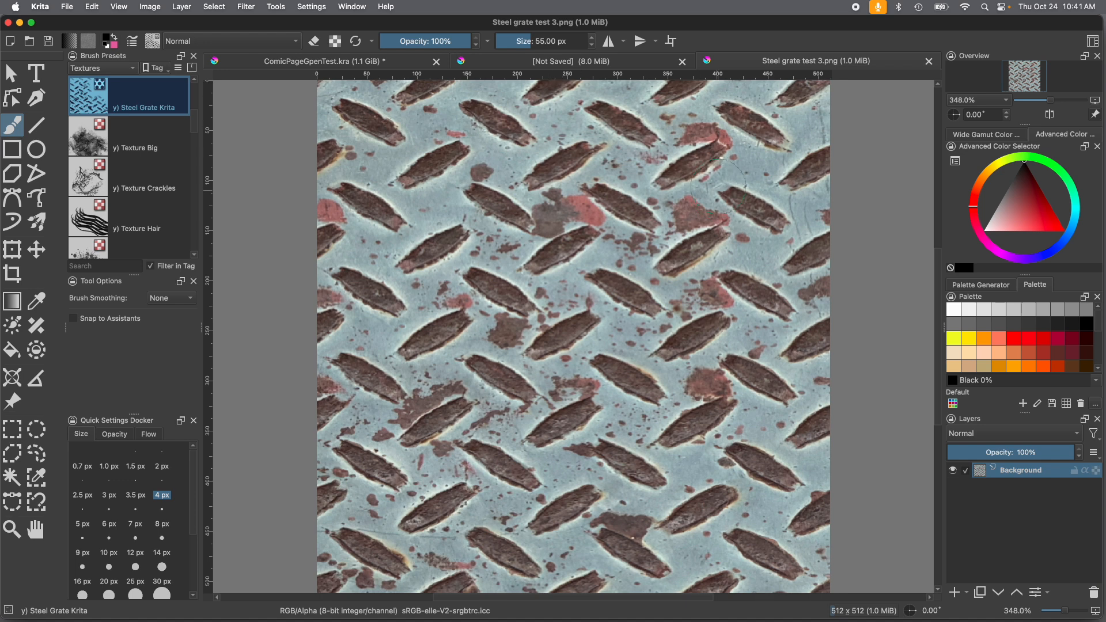
key(minus)
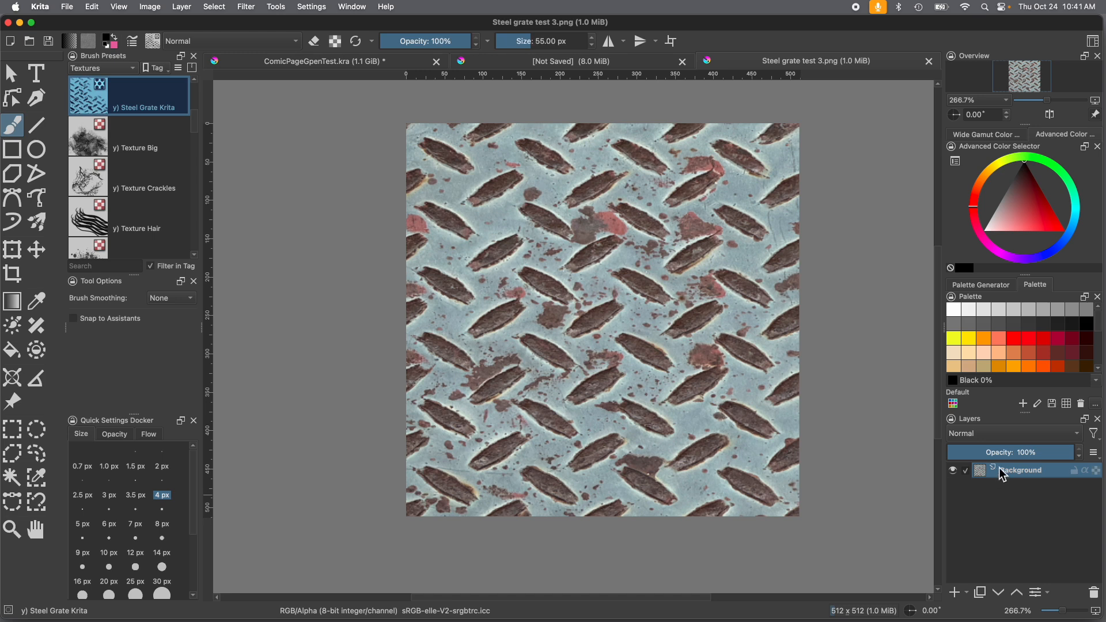
Step: Copy the steel grate image's Background layer and paste it into the unsaved 1024 x 1024 texture document
right_click(1015, 475)
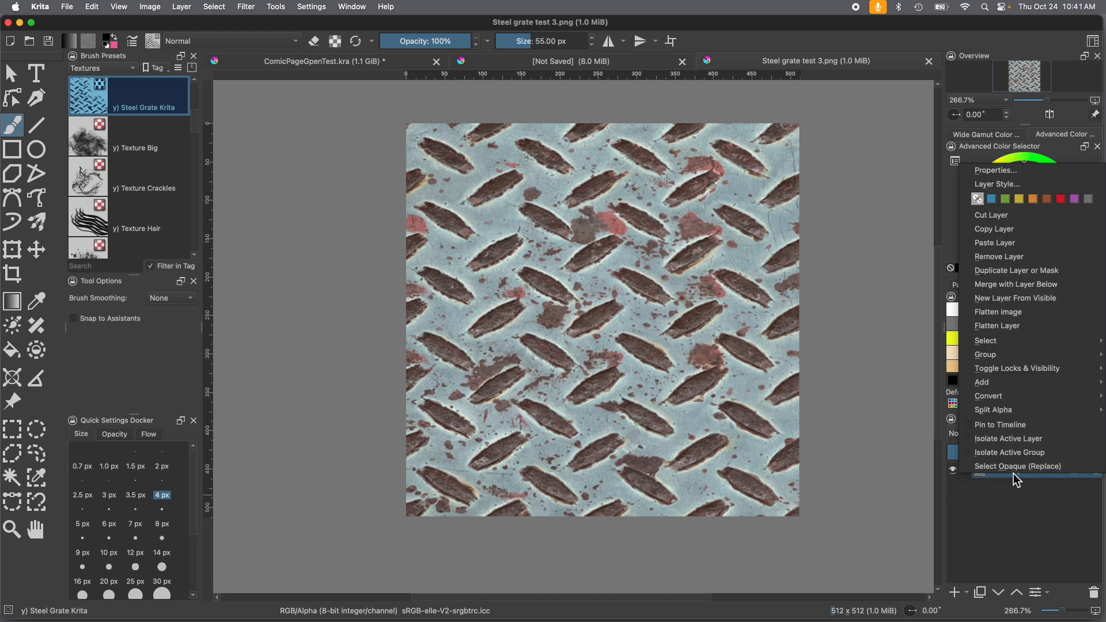
click(995, 235)
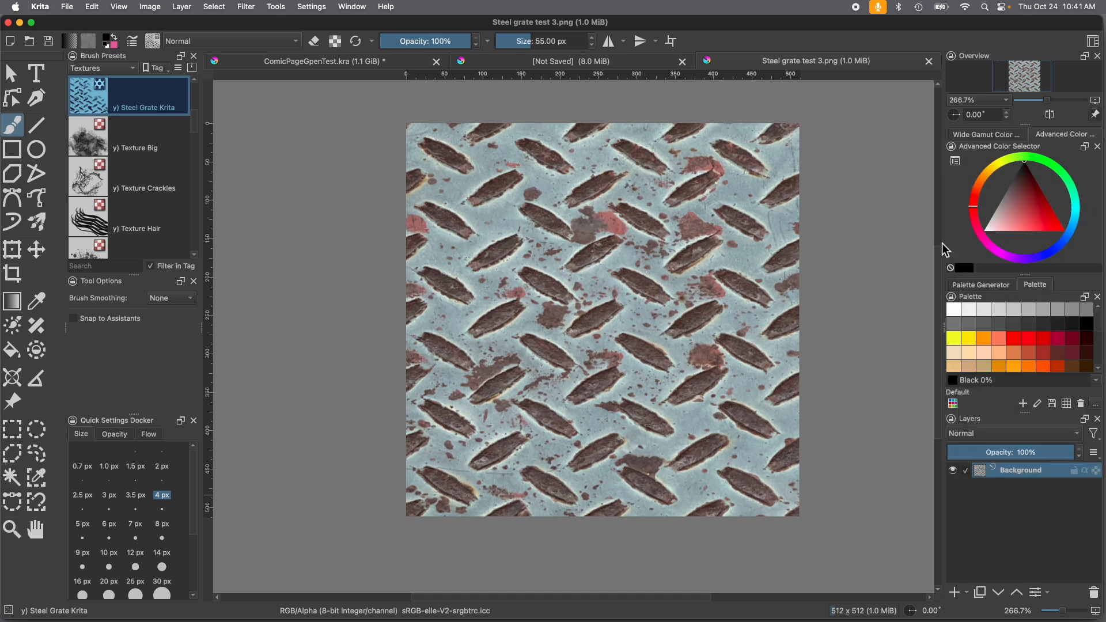
click(569, 62)
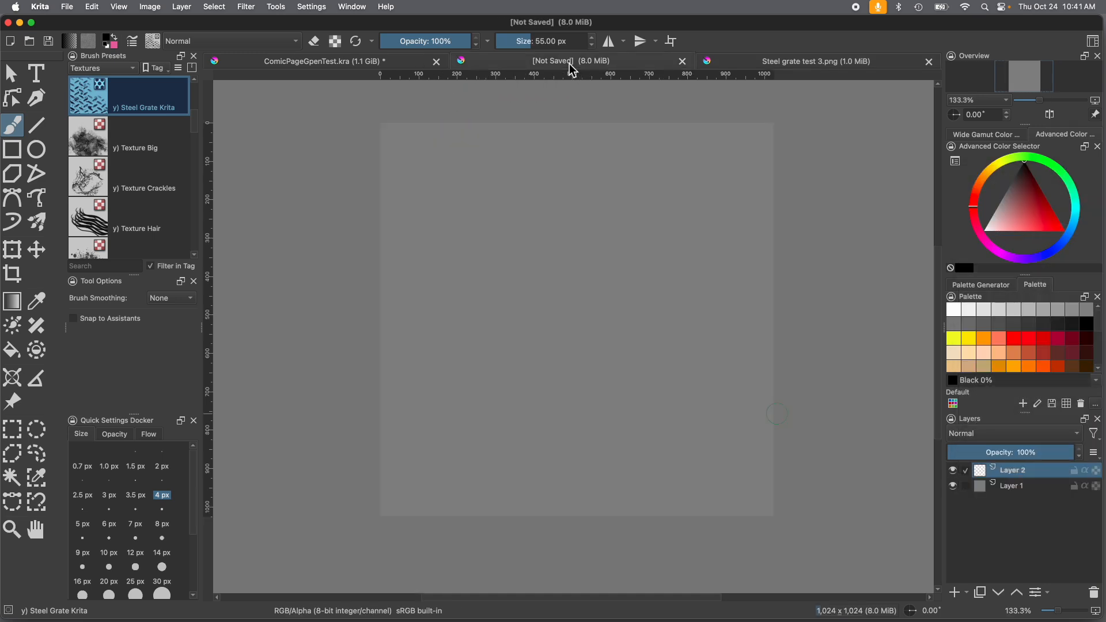
right_click(530, 337)
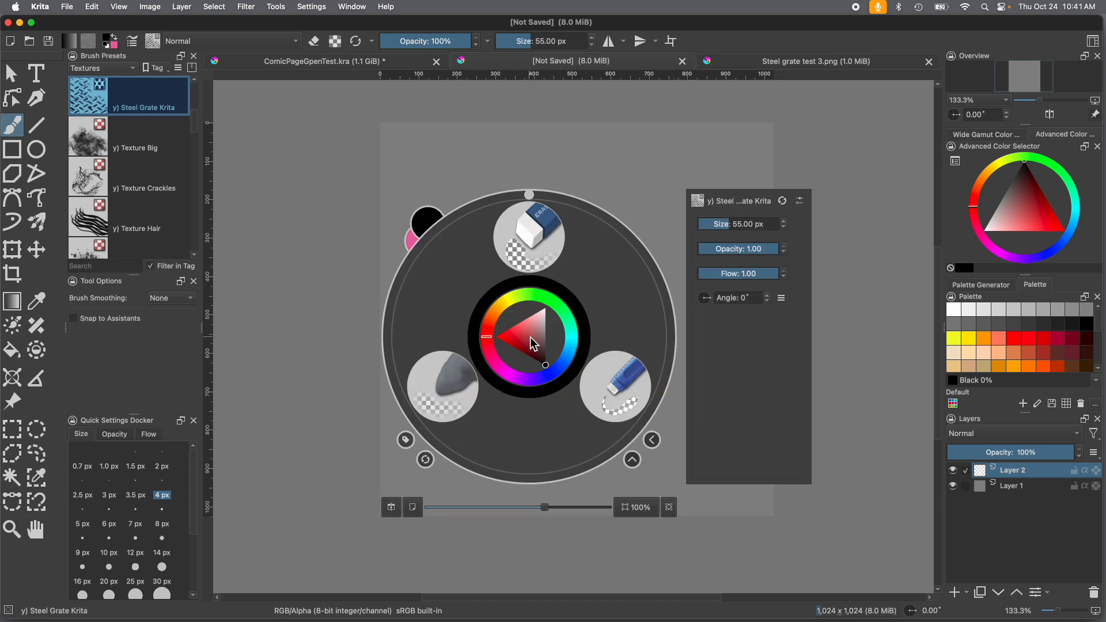
click(771, 427)
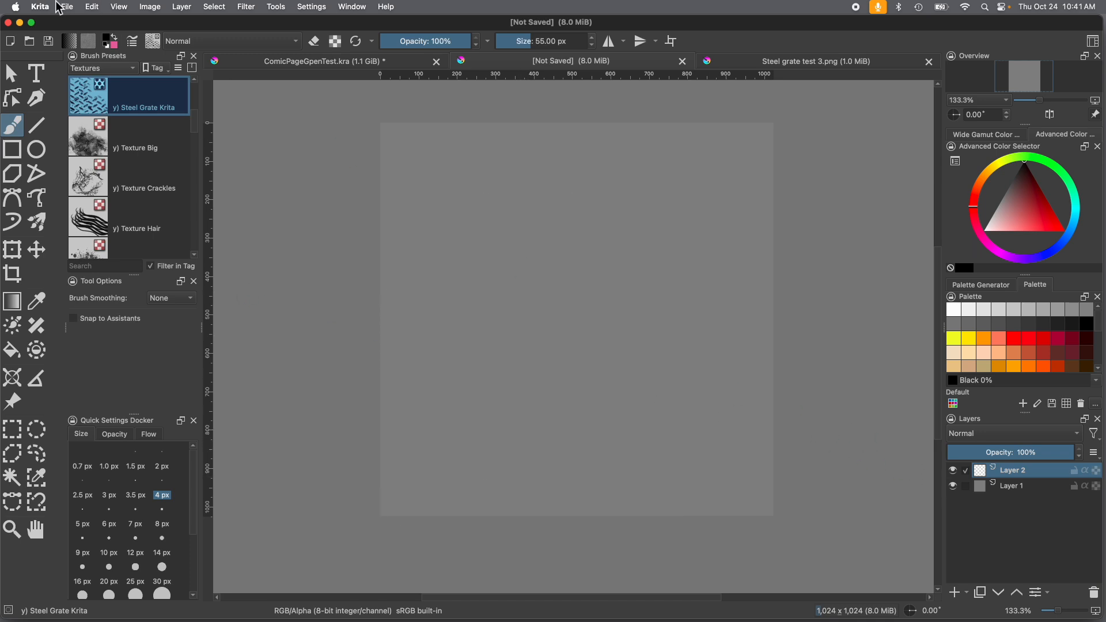
click(75, 8)
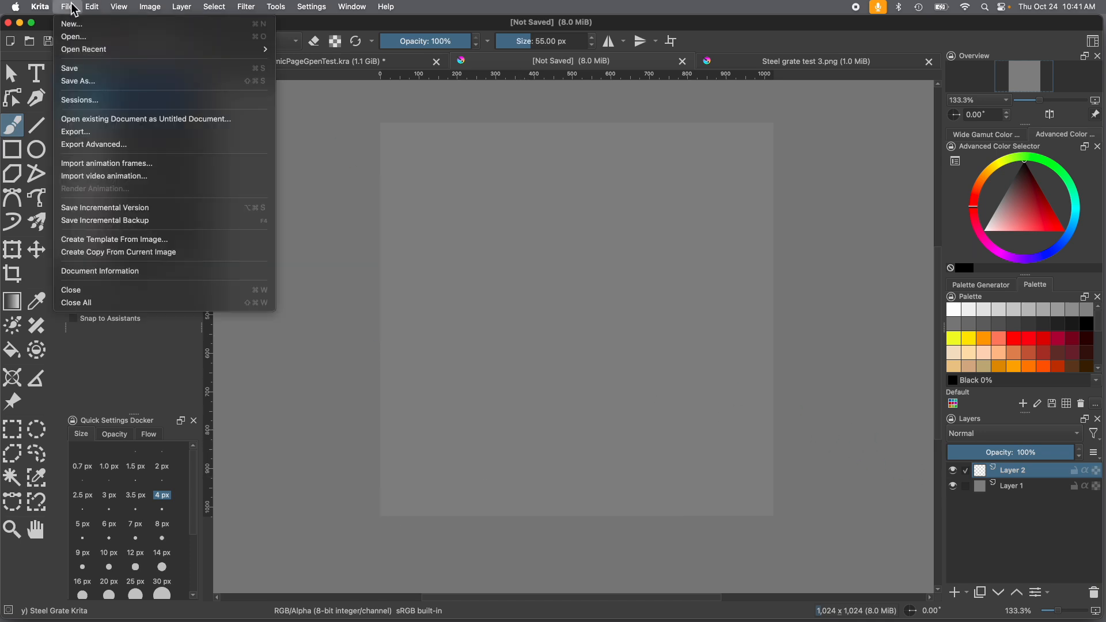
mouse_move(91, 8)
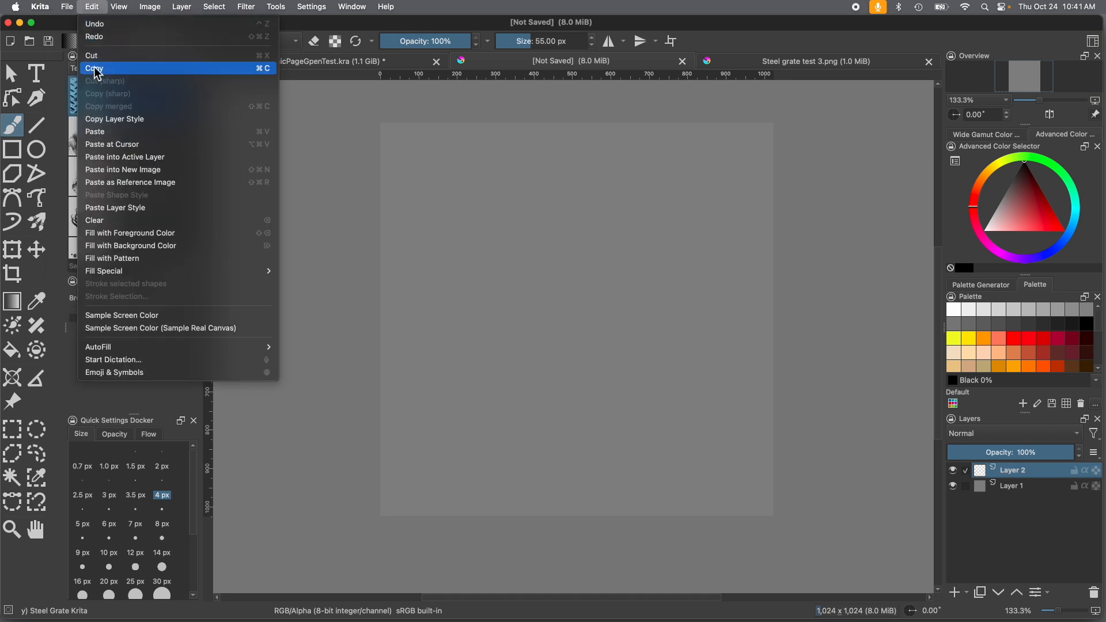
click(97, 132)
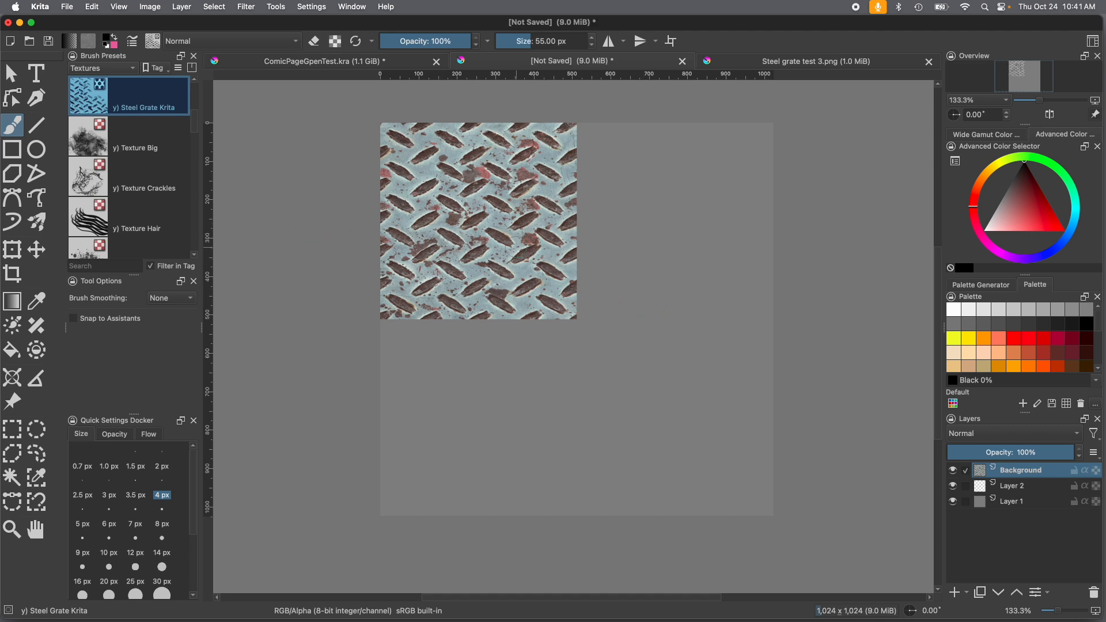
Step: Scale the pasted steel grate layer up until it covers the whole canvas, and add an empty paint layer above it
click(13, 254)
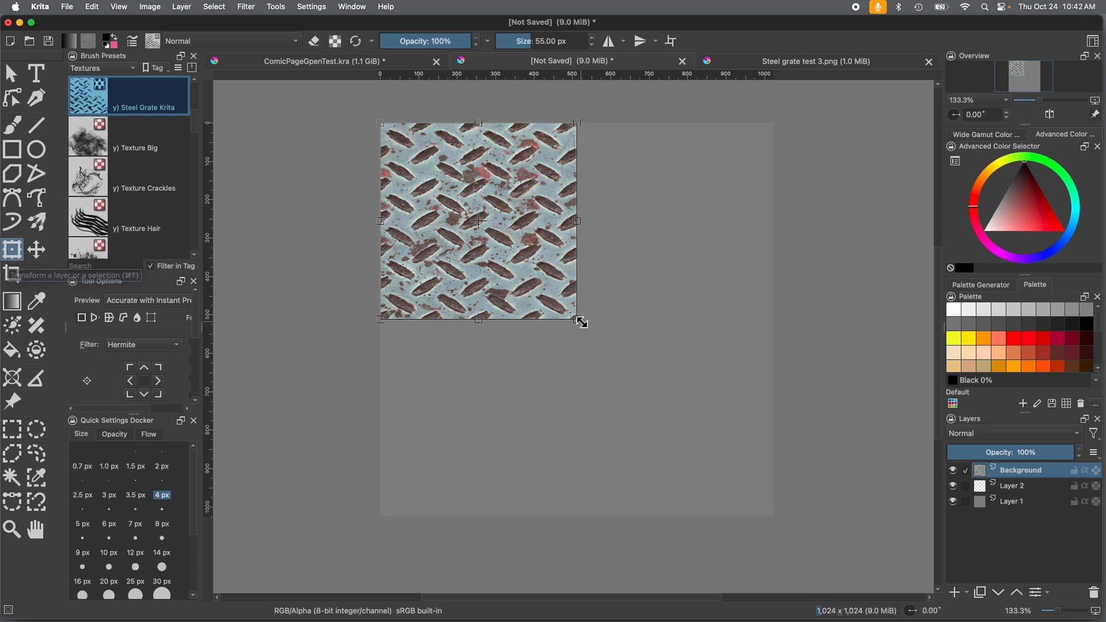
drag(577, 320, 850, 590)
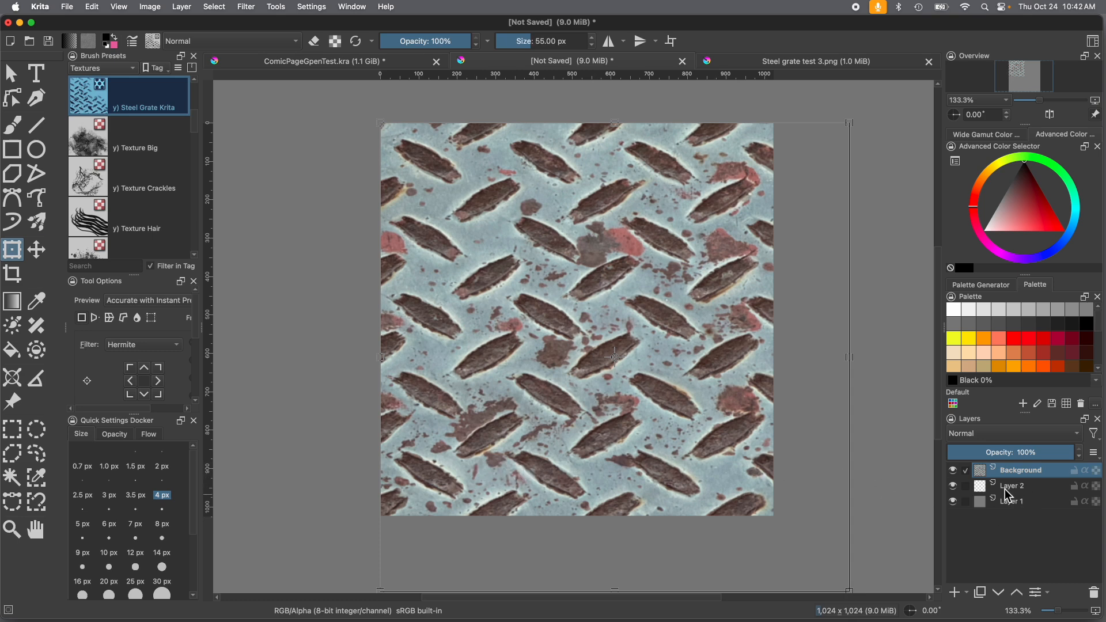
mouse_move(1012, 476)
click(957, 592)
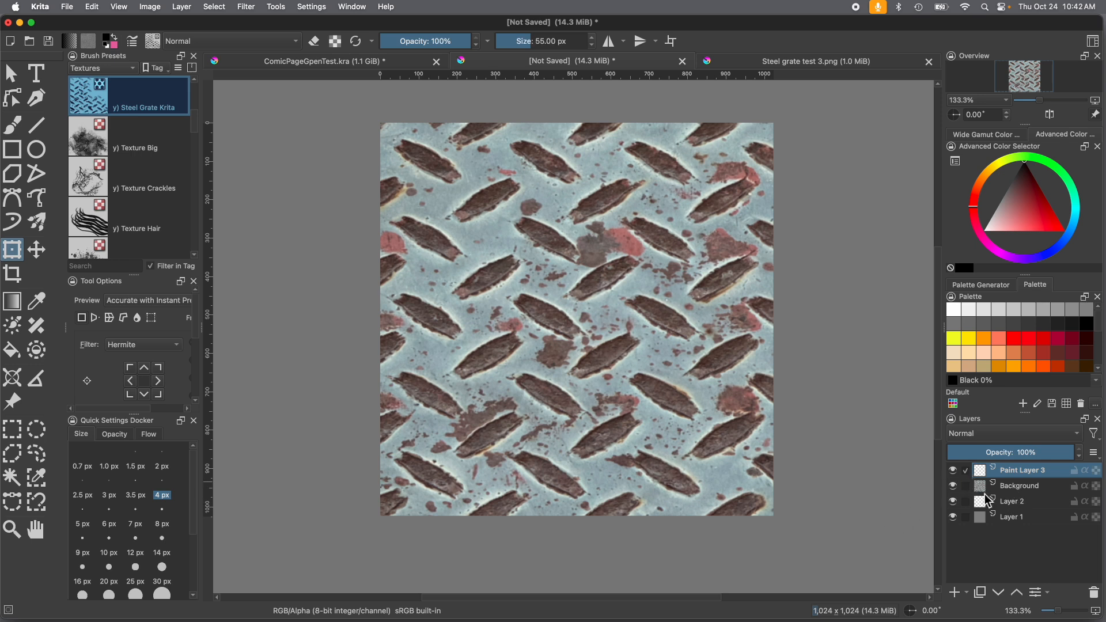
Step: Lower the steel grate Background layer's opacity to 46% and make the empty paint layer above it active
click(1012, 495)
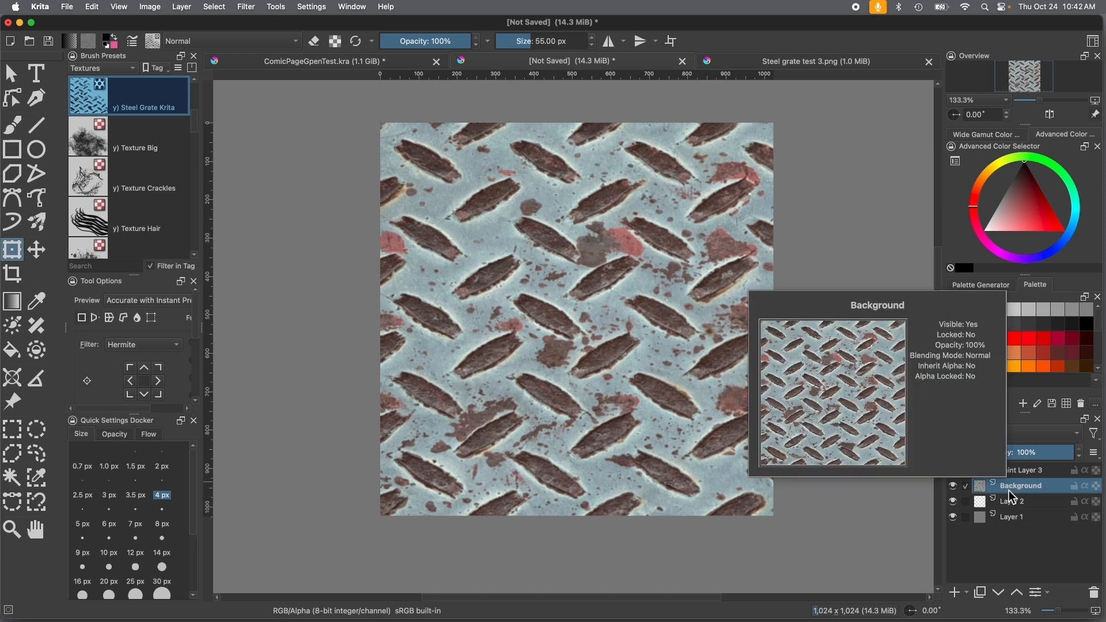
drag(1035, 448, 1009, 457)
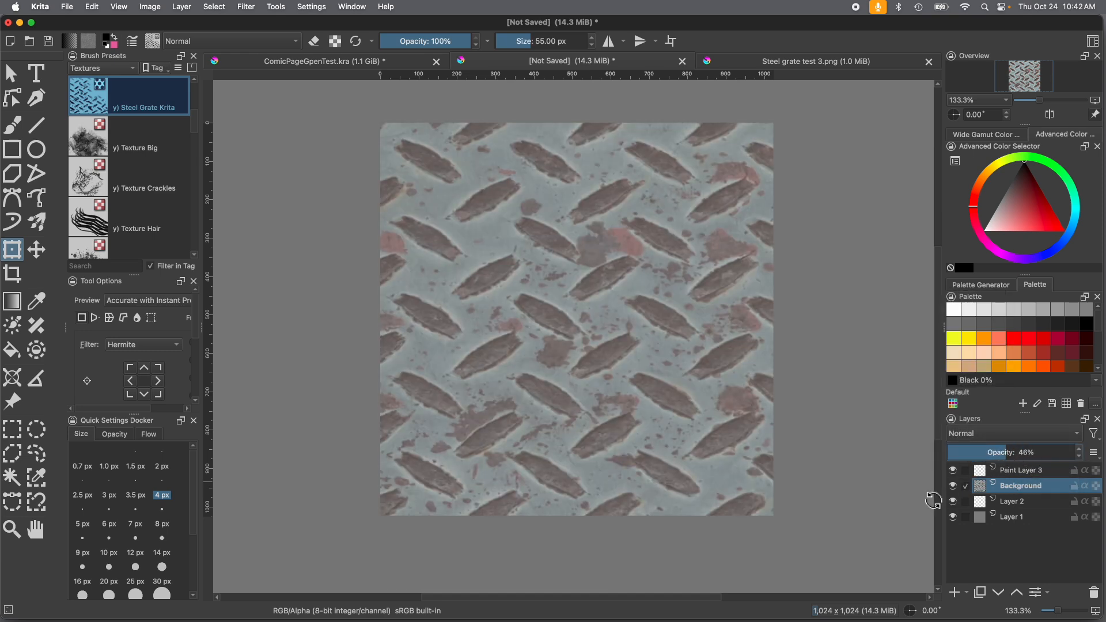
click(1016, 471)
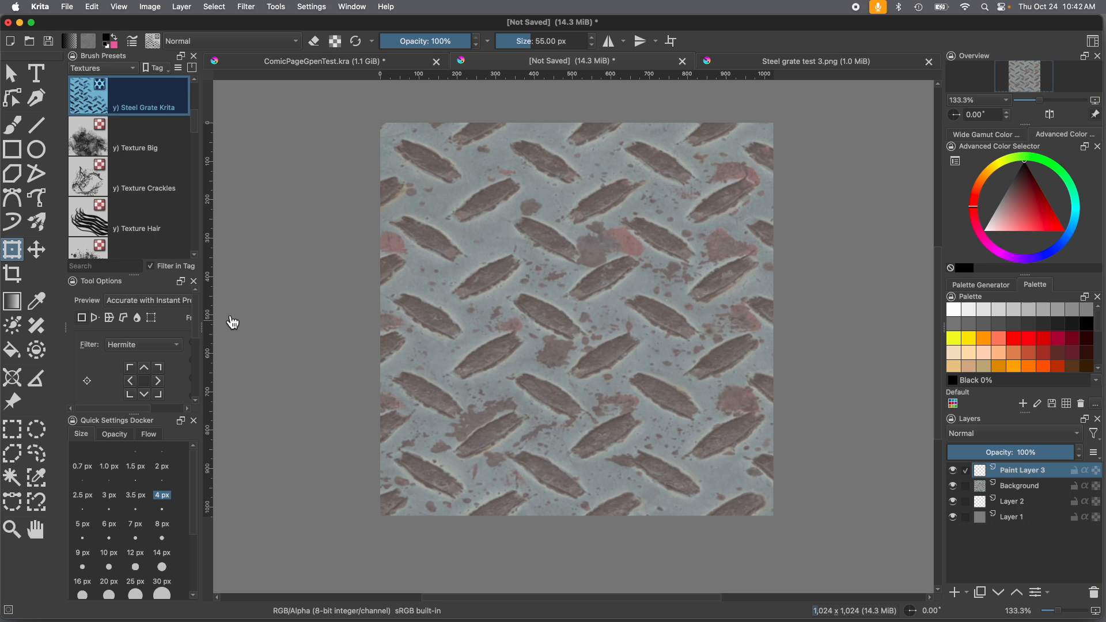
Step: Show the SK2 brush presets and choose the second SK2-06 Sketch Grain pencil brush
click(82, 69)
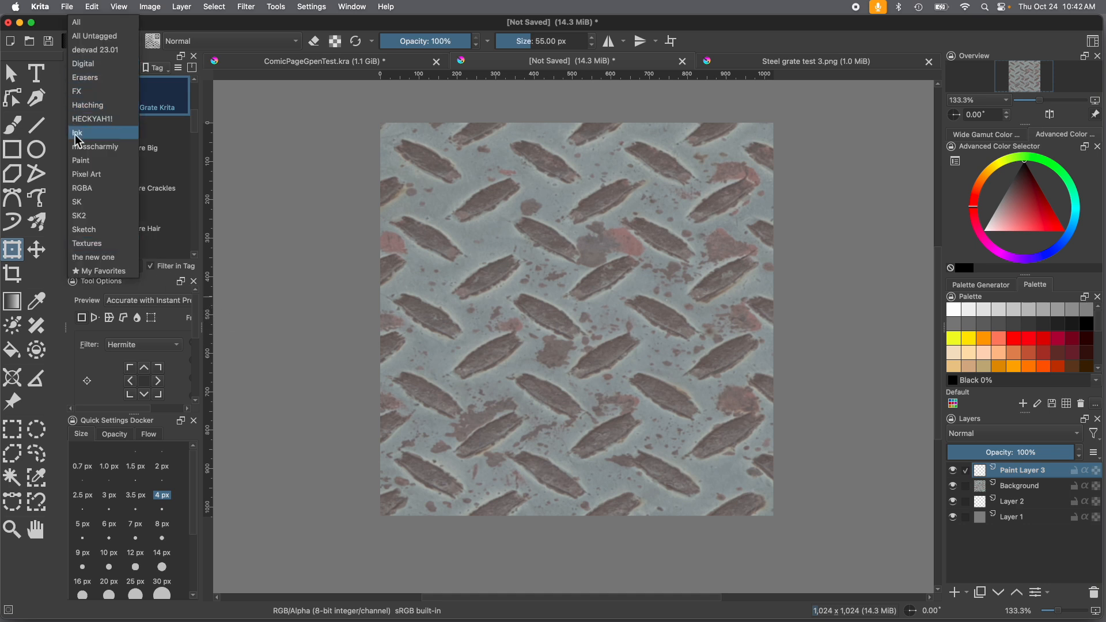
click(82, 216)
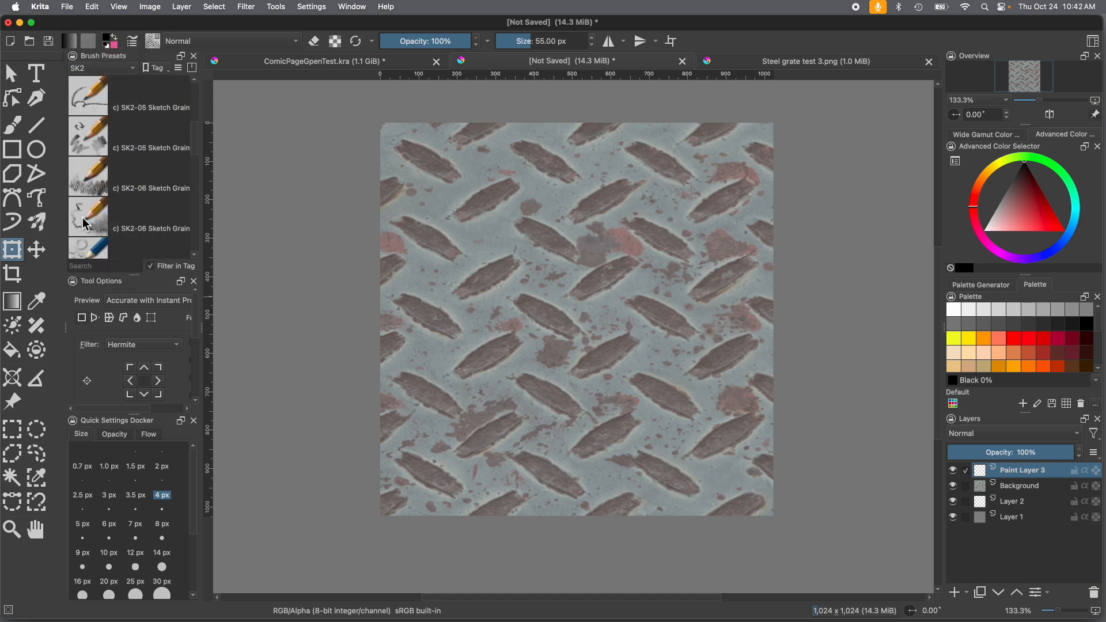
mouse_move(193, 136)
mouse_down()
mouse_move(185, 249)
mouse_move(185, 147)
mouse_up()
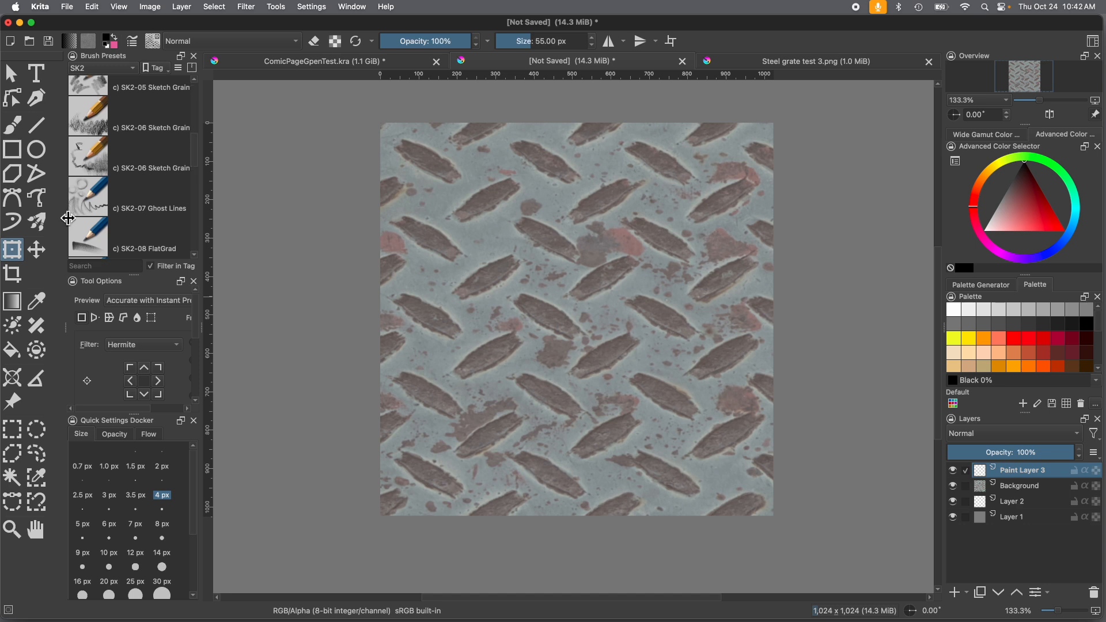
click(93, 149)
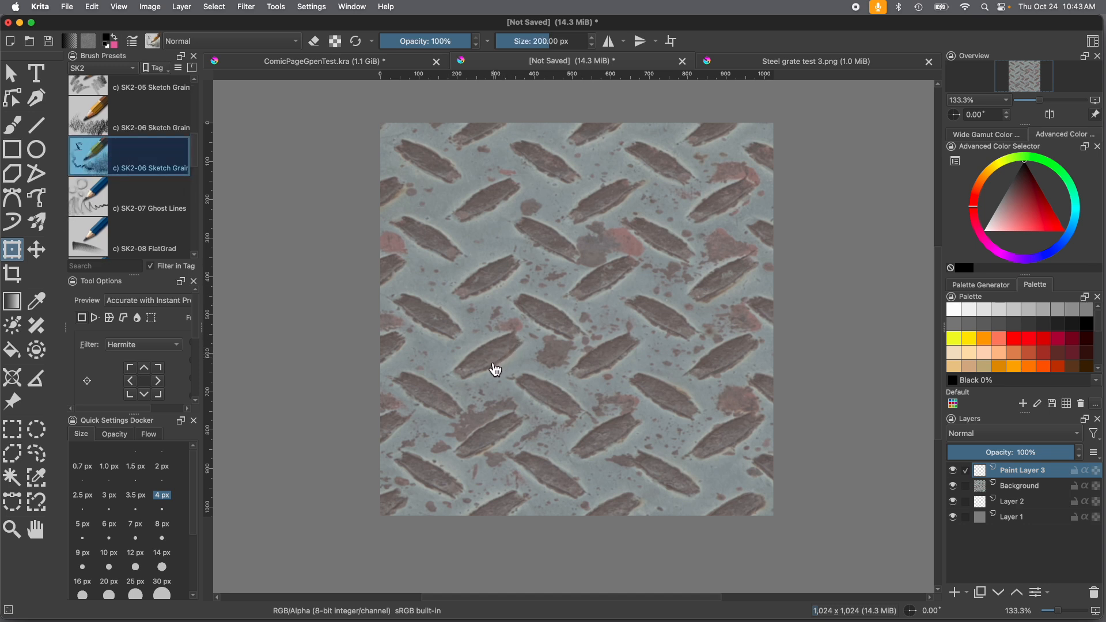
Step: Activate the freehand brush with black as the paint colour and a brush size of 14 px
click(14, 127)
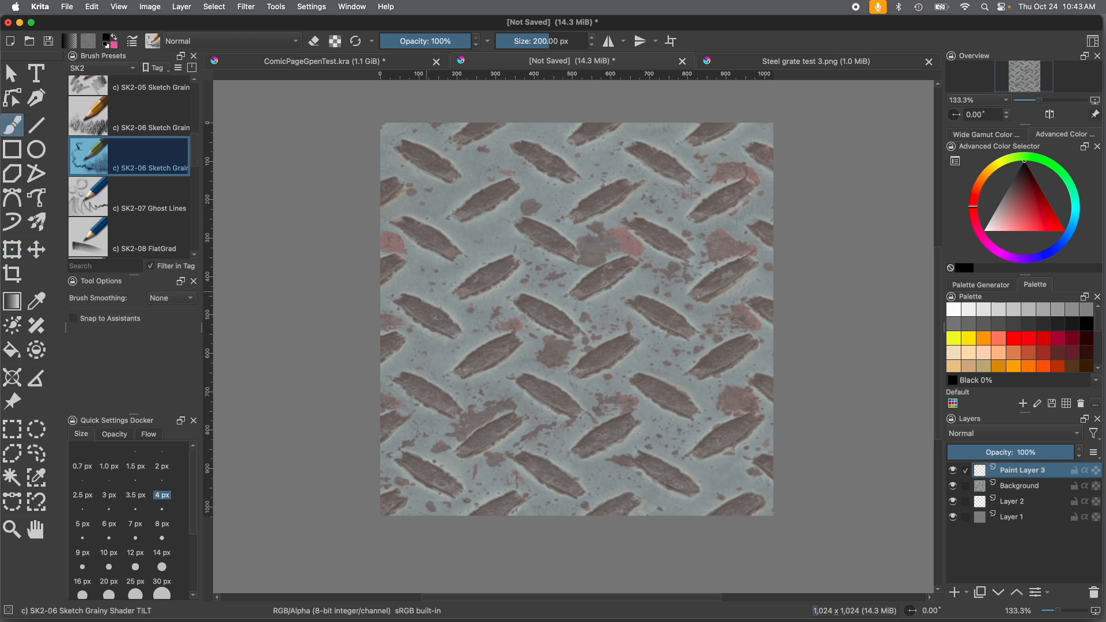
click(1086, 324)
click(162, 554)
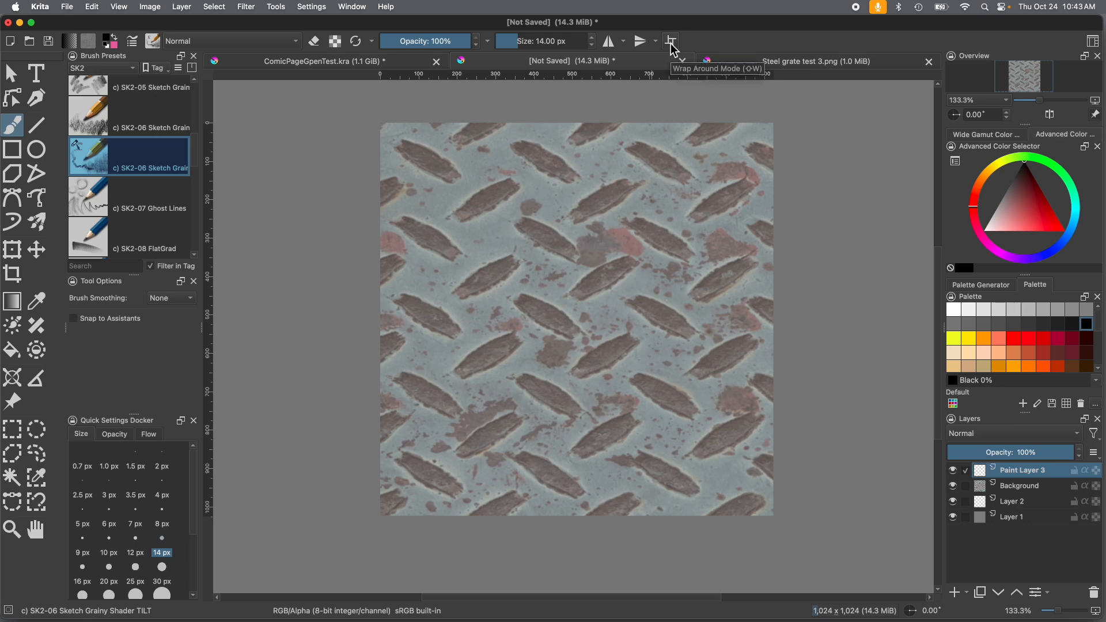
Step: Preview how the steel grate reference tiles in wrap-around mode, and turn the mode off again
click(671, 41)
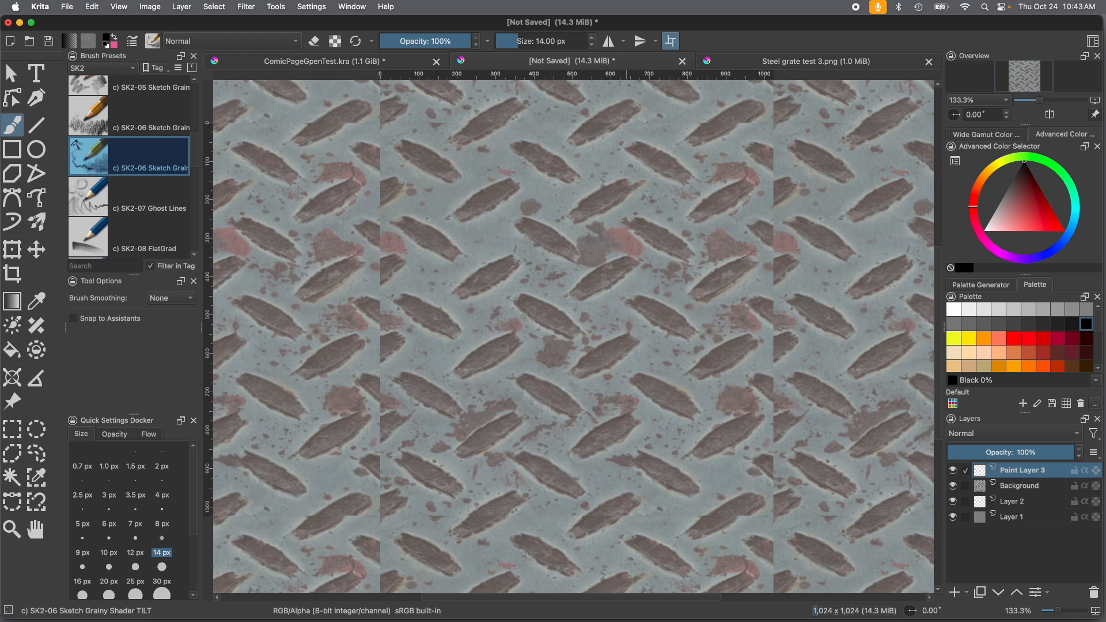
key(minus)
key(minus)
key(minus)
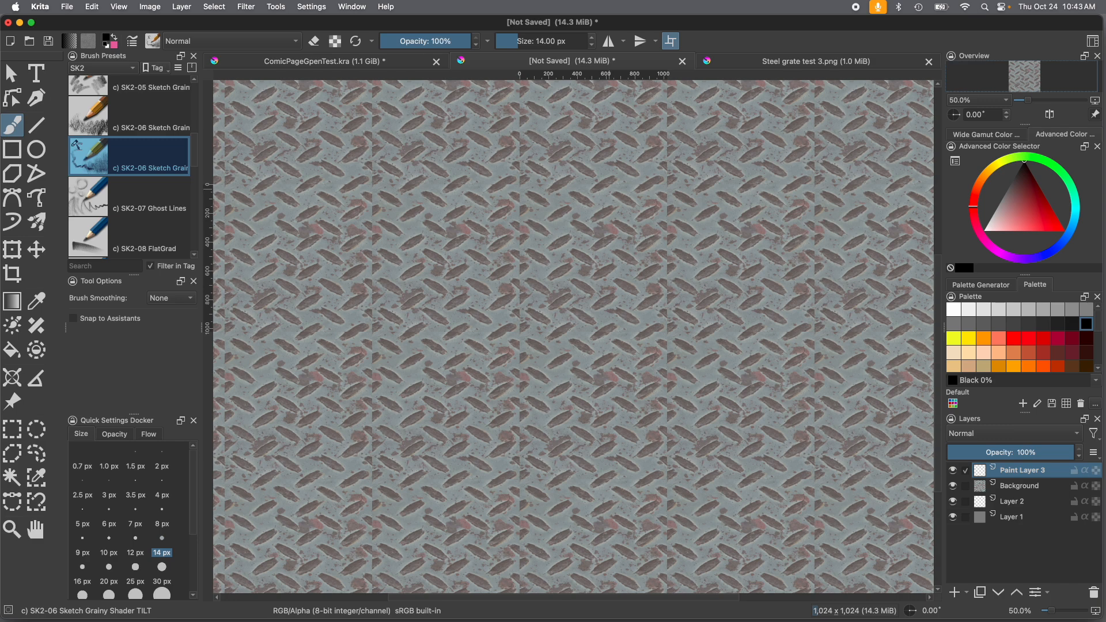
key(plus)
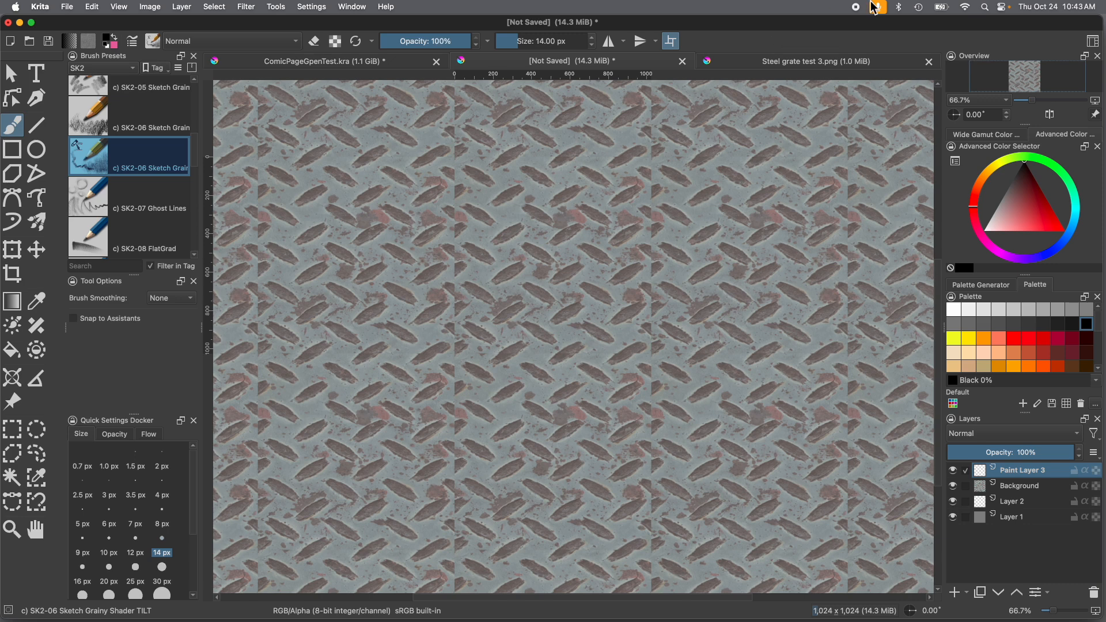
click(676, 48)
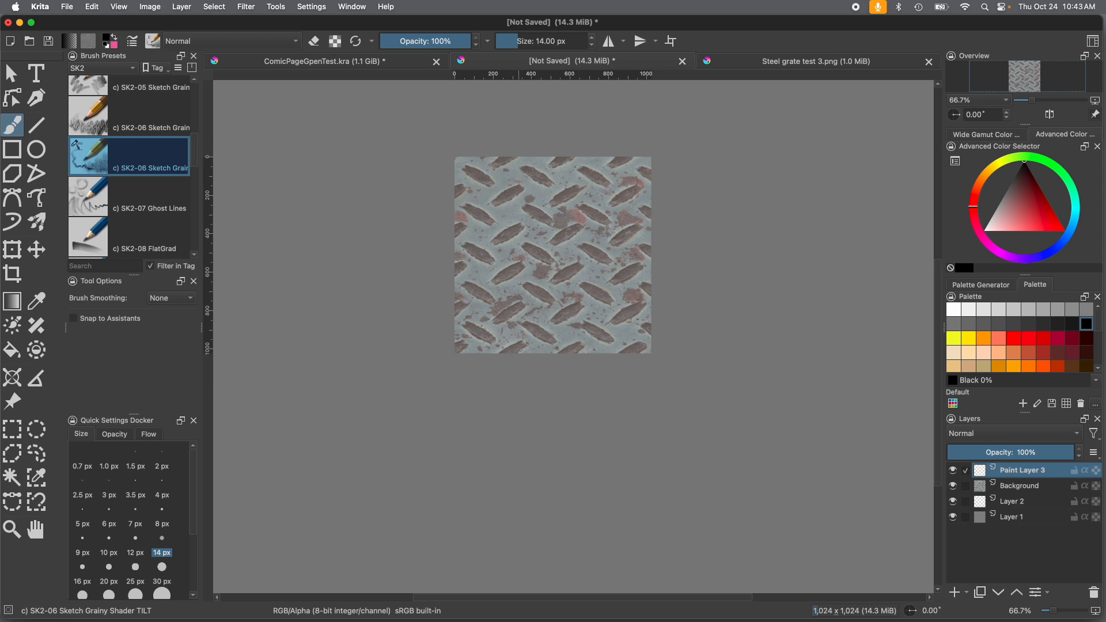
Step: Center the canvas at 100% zoom, turn on wrap-around mode, and return to the freehand brush
key(h)
drag(547, 271, 573, 356)
scroll(566, 350, up, 1)
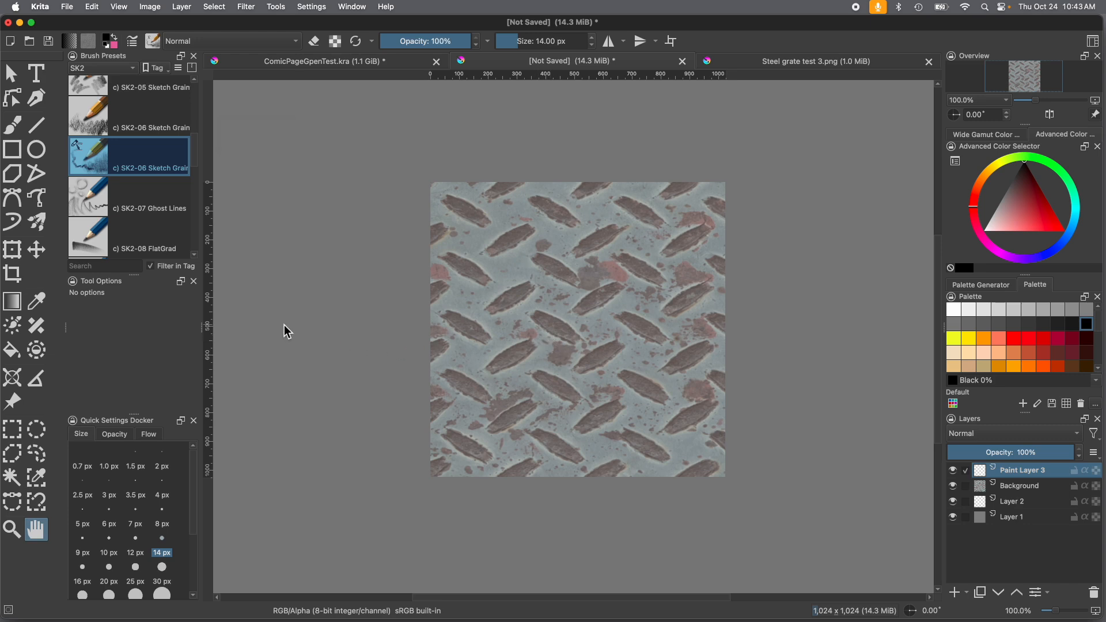
click(672, 42)
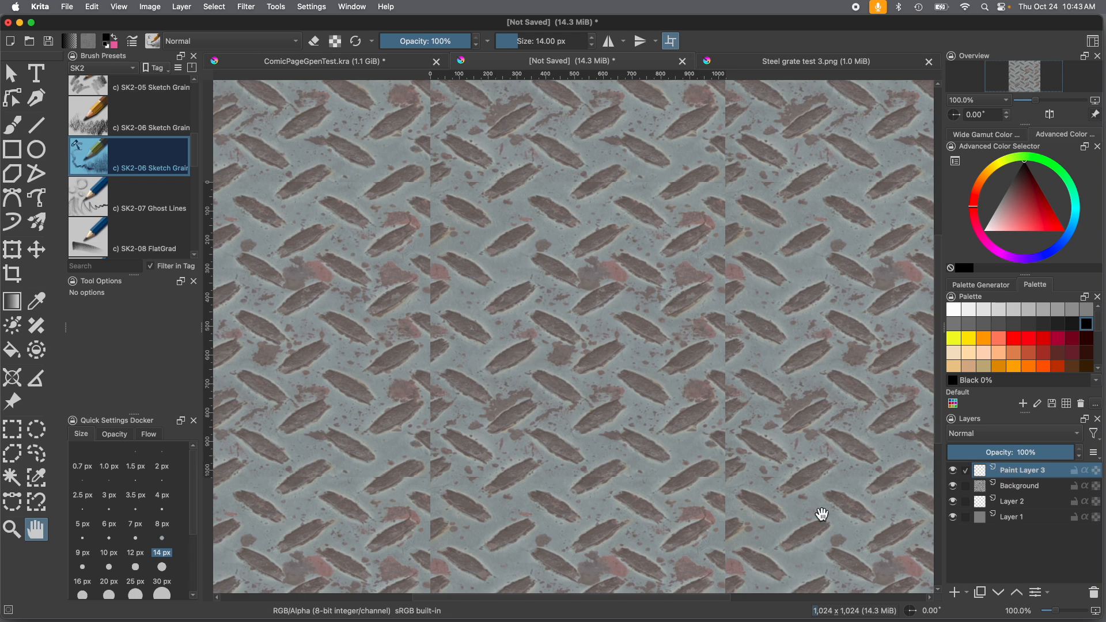
click(13, 124)
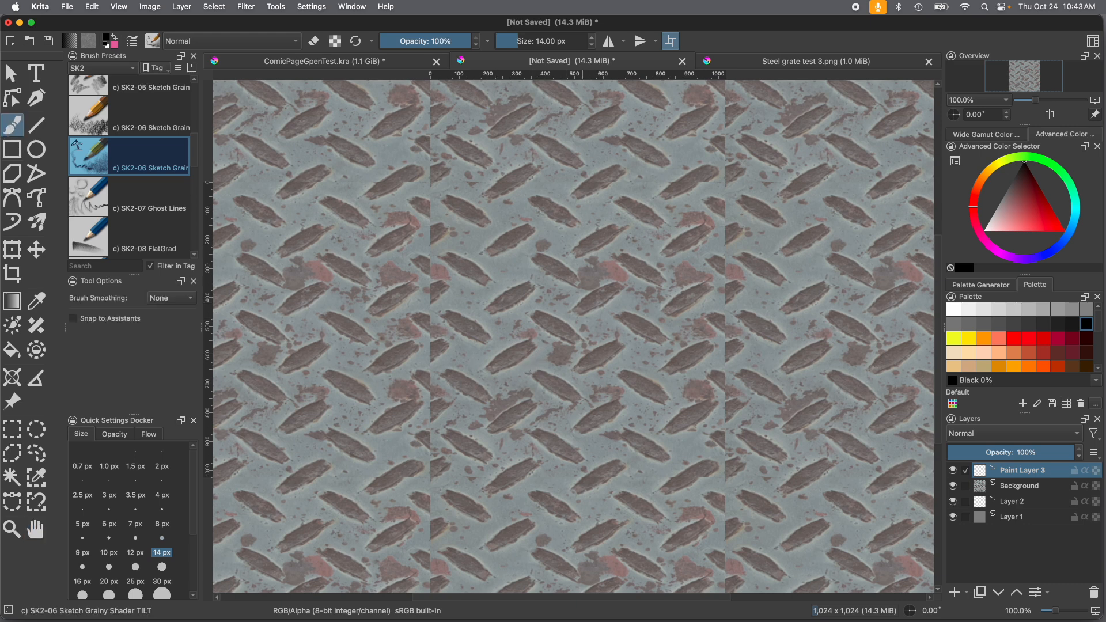
Step: Trace the outlines of the raised grate bars in the upper and middle rows with the grainy black pencil on Paint Layer 3
mouse_move(581, 299)
mouse_down()
mouse_move(622, 286)
mouse_move(579, 315)
mouse_up()
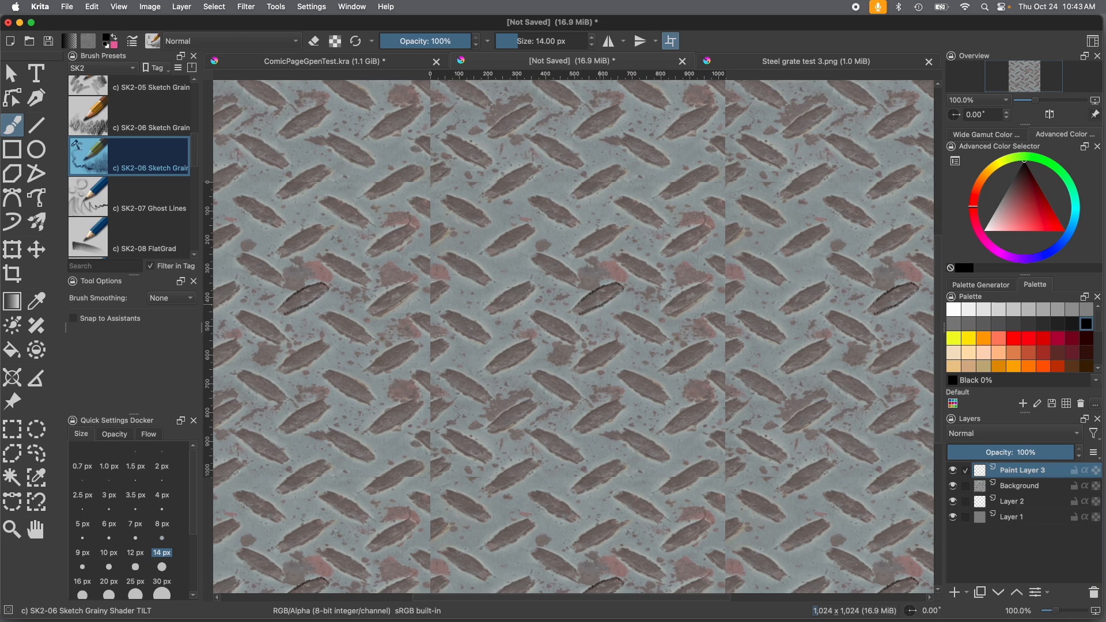
mouse_move(285, 256)
mouse_down()
mouse_move(320, 231)
mouse_move(282, 248)
mouse_up()
drag(318, 198, 368, 228)
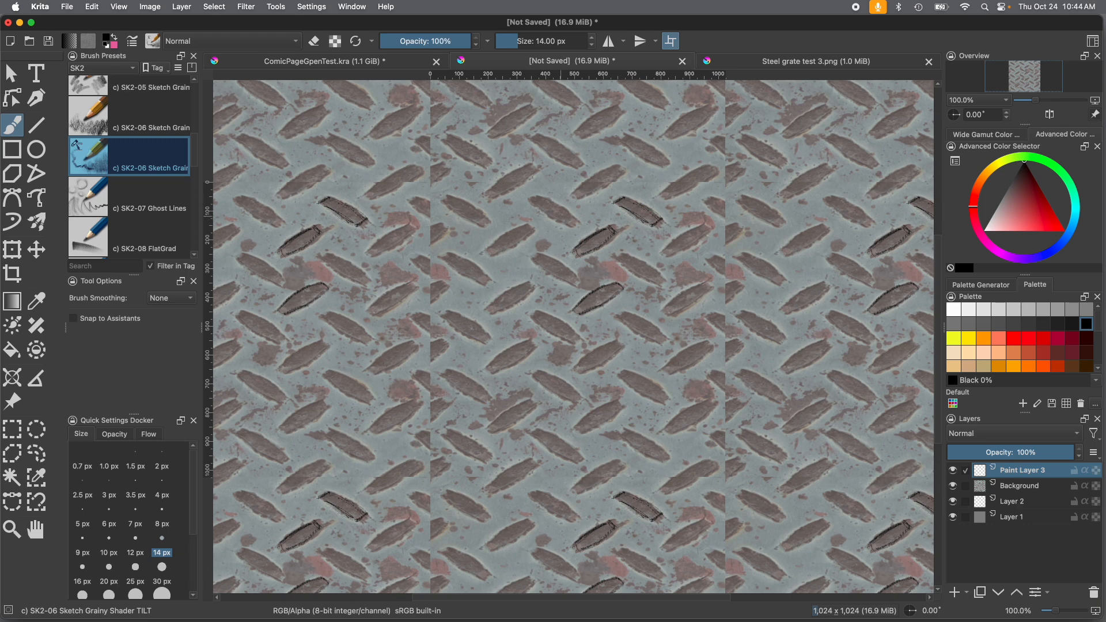
mouse_move(535, 206)
mouse_down()
mouse_move(576, 229)
mouse_move(545, 200)
mouse_up()
drag(535, 261, 567, 281)
mouse_move(561, 280)
mouse_down()
mouse_move(536, 262)
mouse_move(560, 260)
mouse_move(581, 278)
mouse_up()
drag(576, 273, 542, 255)
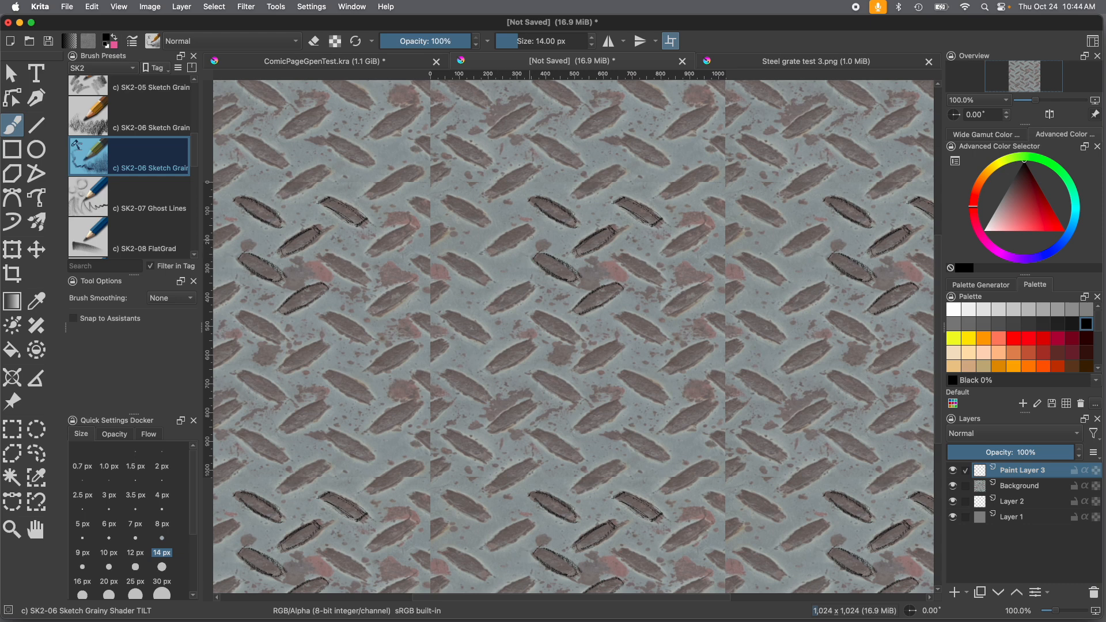
drag(488, 253, 530, 236)
mouse_move(525, 240)
mouse_down()
mouse_move(488, 254)
mouse_move(533, 229)
mouse_up()
drag(447, 252, 489, 277)
mouse_move(488, 277)
mouse_down()
mouse_move(455, 256)
mouse_move(467, 277)
mouse_move(445, 251)
mouse_up()
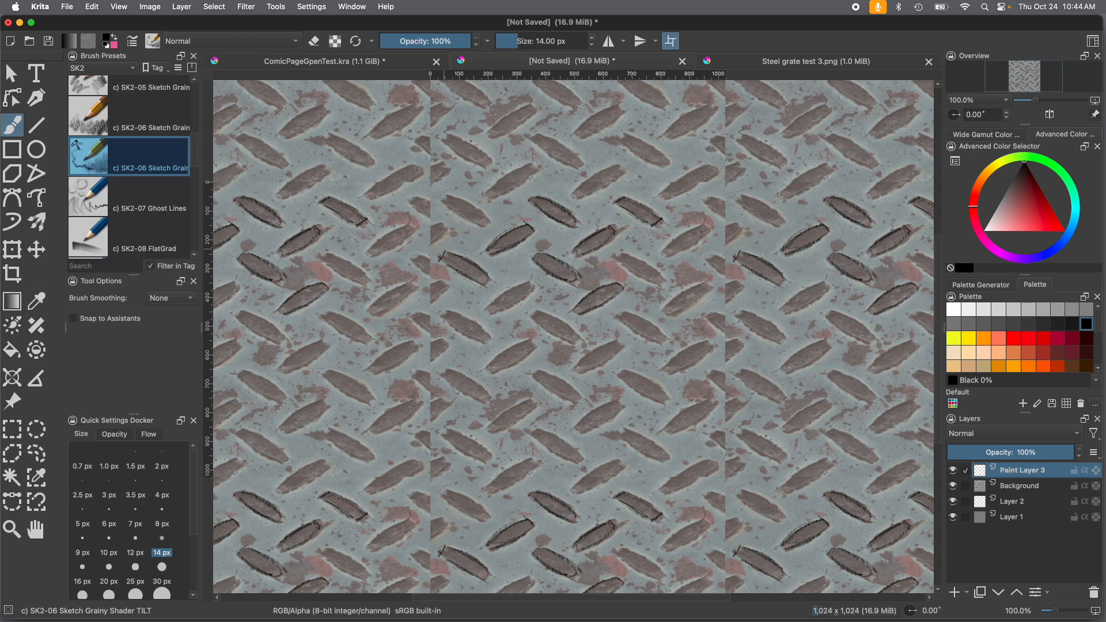
drag(486, 307, 528, 282)
mouse_move(490, 312)
mouse_down()
mouse_move(517, 306)
mouse_move(533, 280)
mouse_up()
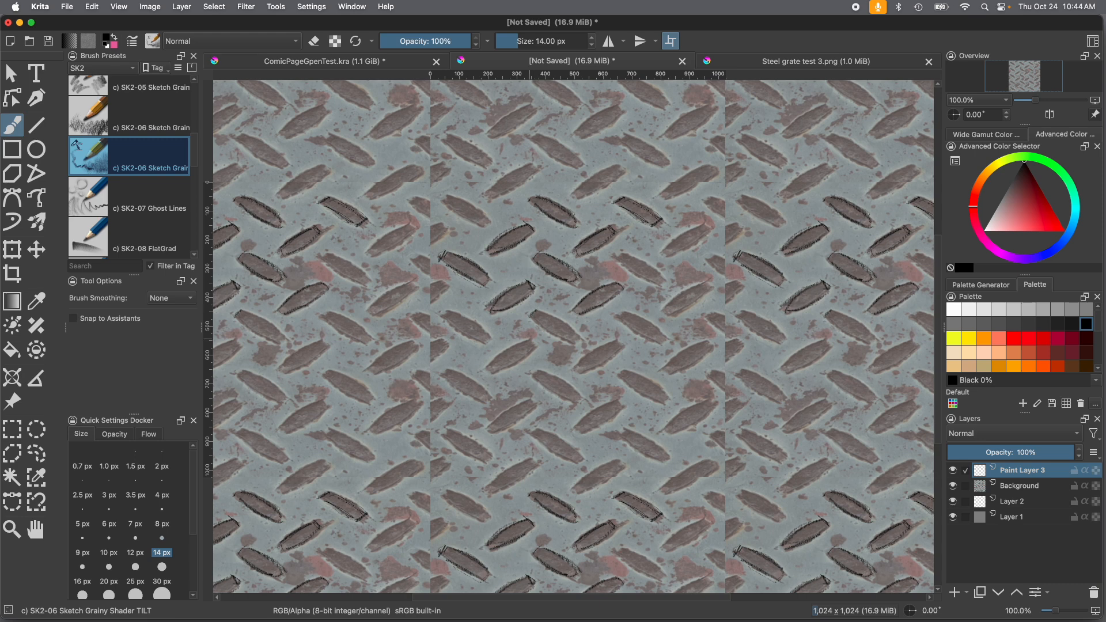
mouse_move(535, 320)
mouse_down()
mouse_move(569, 345)
mouse_move(580, 334)
mouse_up()
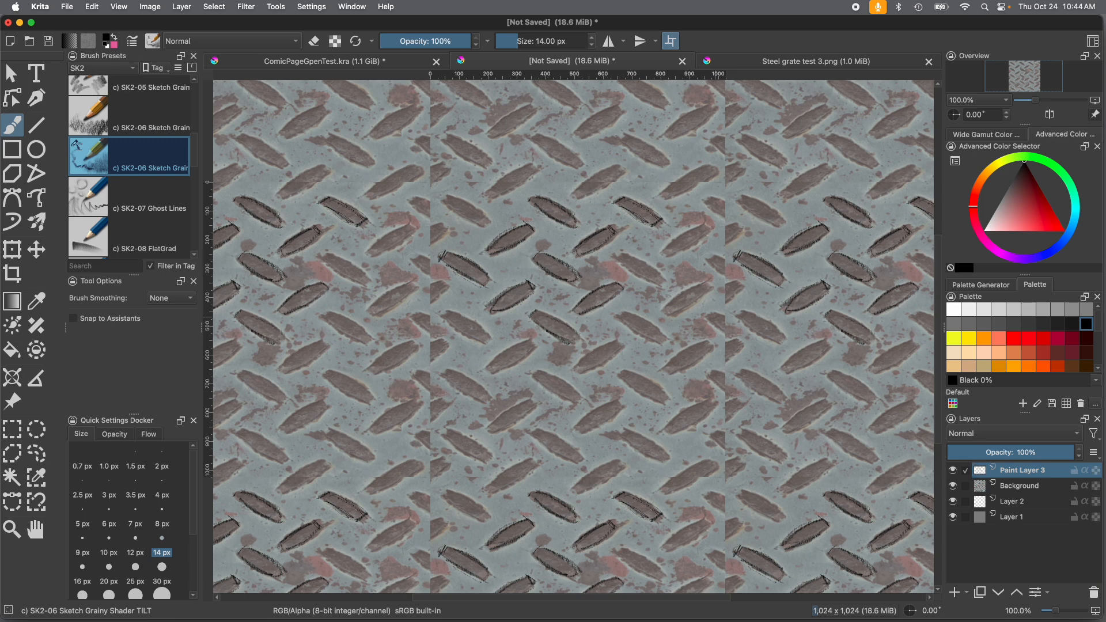
mouse_move(746, 339)
mouse_down()
mouse_move(726, 315)
mouse_move(746, 348)
mouse_move(704, 320)
mouse_move(673, 374)
mouse_move(707, 353)
mouse_up()
mouse_move(706, 282)
mouse_down()
mouse_move(676, 298)
mouse_move(677, 316)
mouse_move(708, 292)
mouse_move(663, 315)
mouse_up()
drag(705, 231, 668, 257)
drag(668, 249, 705, 224)
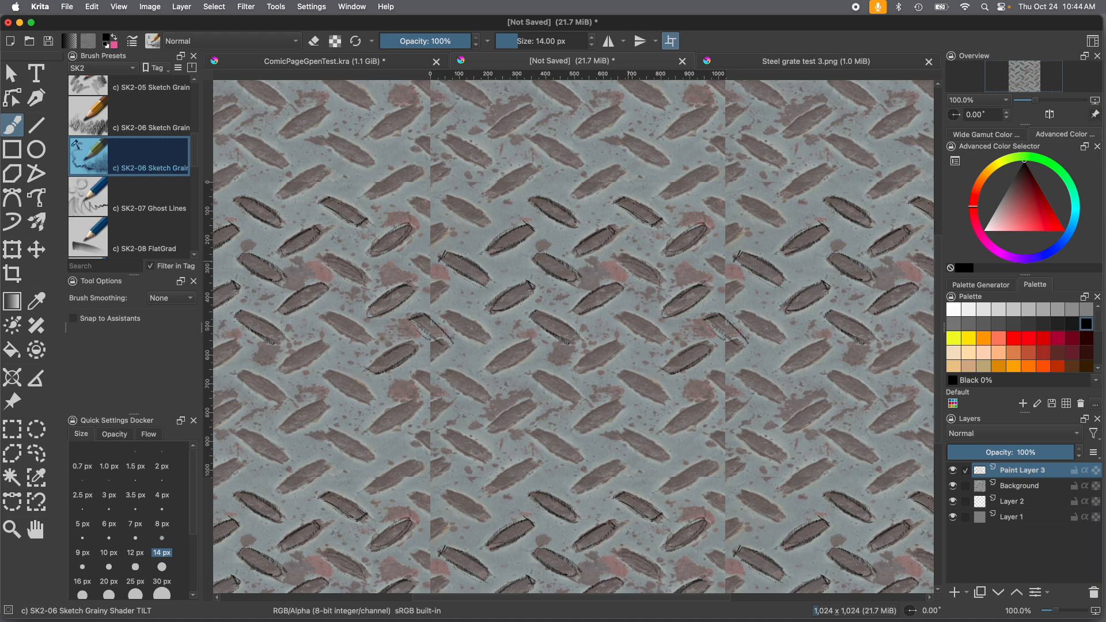
drag(606, 181, 577, 195)
mouse_move(585, 180)
mouse_down()
mouse_move(610, 167)
mouse_move(576, 194)
mouse_up()
mouse_move(621, 165)
mouse_down()
mouse_move(584, 186)
mouse_move(489, 196)
mouse_move(531, 166)
mouse_up()
mouse_move(532, 171)
mouse_down()
mouse_move(483, 199)
mouse_move(533, 169)
mouse_up()
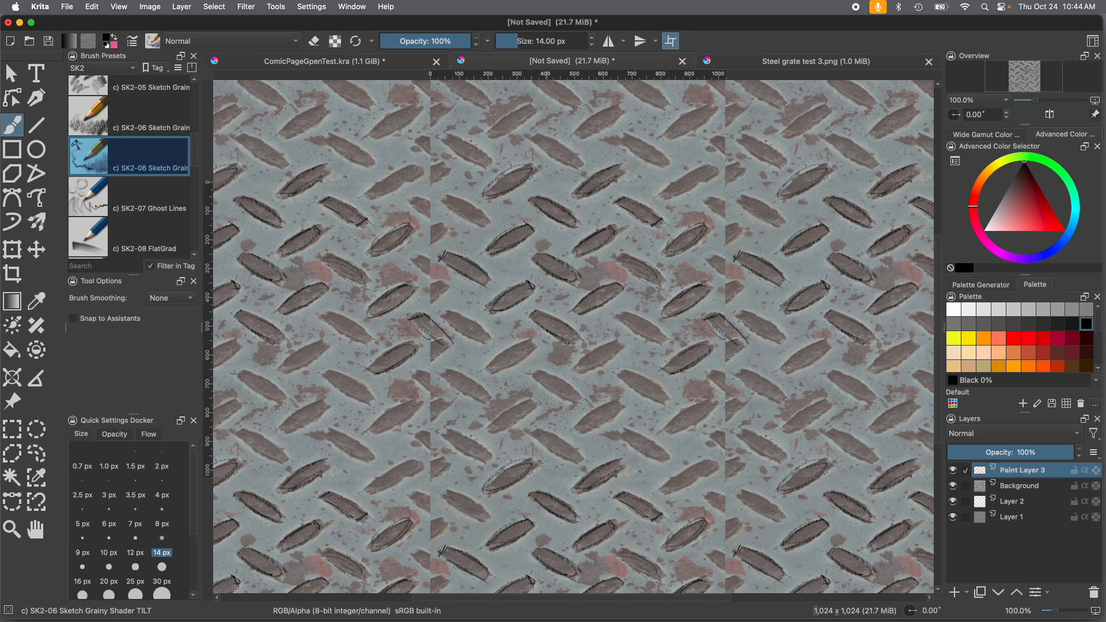
drag(444, 206, 470, 222)
mouse_move(444, 204)
mouse_down()
mouse_move(499, 220)
mouse_move(485, 218)
mouse_up()
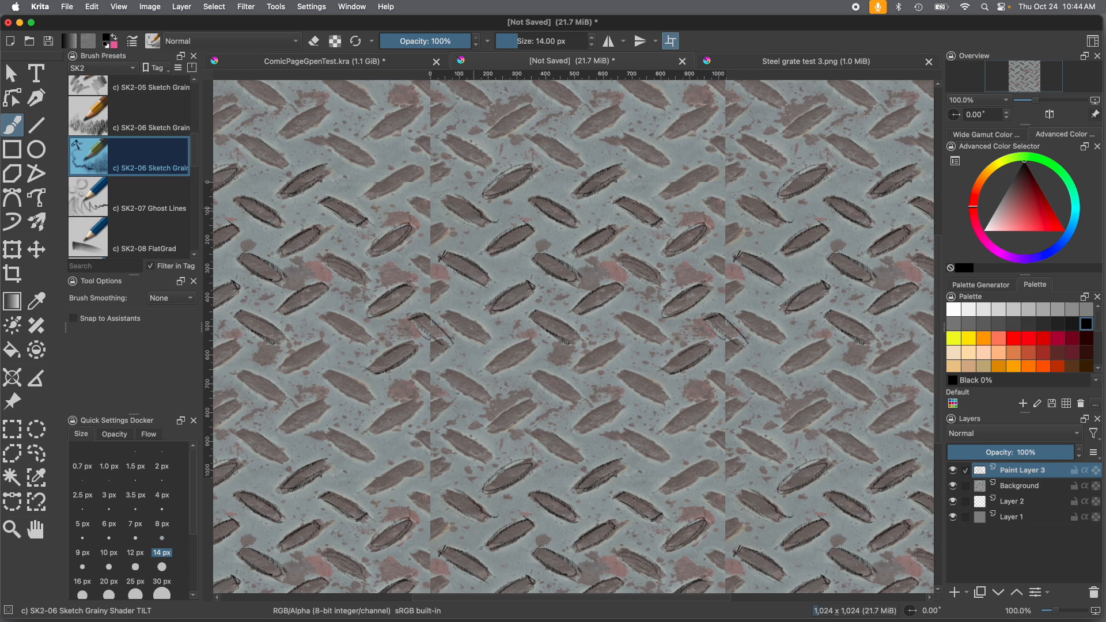
Step: Choose the SK2-07 Ghost Lines brush and outline the remaining untraced grate bars across the tile
click(103, 212)
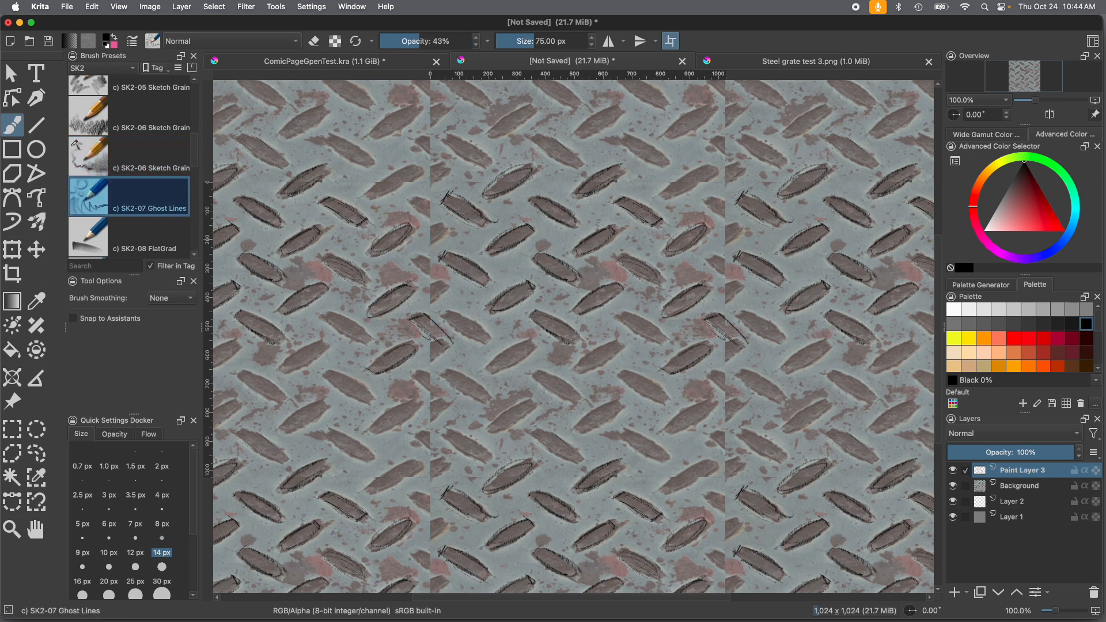
drag(530, 138, 555, 165)
mouse_move(525, 138)
mouse_down()
mouse_move(556, 134)
mouse_move(571, 167)
mouse_up()
drag(537, 130, 578, 159)
mouse_move(495, 371)
mouse_down()
mouse_move(534, 353)
mouse_move(531, 339)
mouse_move(489, 368)
mouse_move(531, 345)
mouse_move(569, 399)
mouse_move(542, 377)
mouse_move(577, 395)
mouse_up()
drag(621, 347, 579, 375)
mouse_move(574, 366)
mouse_down()
mouse_move(614, 337)
mouse_move(577, 367)
mouse_up()
mouse_move(621, 346)
mouse_down()
mouse_move(608, 355)
mouse_move(621, 354)
mouse_up()
drag(629, 313, 620, 324)
mouse_move(624, 326)
mouse_down()
mouse_move(662, 346)
mouse_move(626, 325)
mouse_up()
mouse_move(627, 314)
mouse_down()
mouse_move(668, 341)
mouse_move(653, 330)
mouse_up()
drag(660, 197, 701, 166)
drag(700, 166, 666, 195)
drag(626, 134, 668, 157)
drag(667, 154, 663, 166)
mouse_move(637, 157)
mouse_down()
mouse_move(617, 107)
mouse_move(576, 142)
mouse_up()
mouse_move(613, 112)
mouse_down()
mouse_move(577, 134)
mouse_move(489, 141)
mouse_up()
mouse_move(489, 141)
mouse_down()
mouse_move(529, 116)
mouse_move(492, 128)
mouse_up()
mouse_move(483, 169)
mouse_down()
mouse_move(443, 134)
mouse_move(441, 144)
mouse_up()
mouse_move(474, 342)
mouse_down()
mouse_move(452, 328)
mouse_move(490, 337)
mouse_move(439, 305)
mouse_up()
mouse_move(490, 391)
mouse_down()
mouse_move(451, 364)
mouse_move(467, 406)
mouse_up()
drag(445, 369, 471, 404)
mouse_move(620, 379)
mouse_down()
mouse_move(661, 409)
mouse_move(627, 375)
mouse_move(620, 380)
mouse_up()
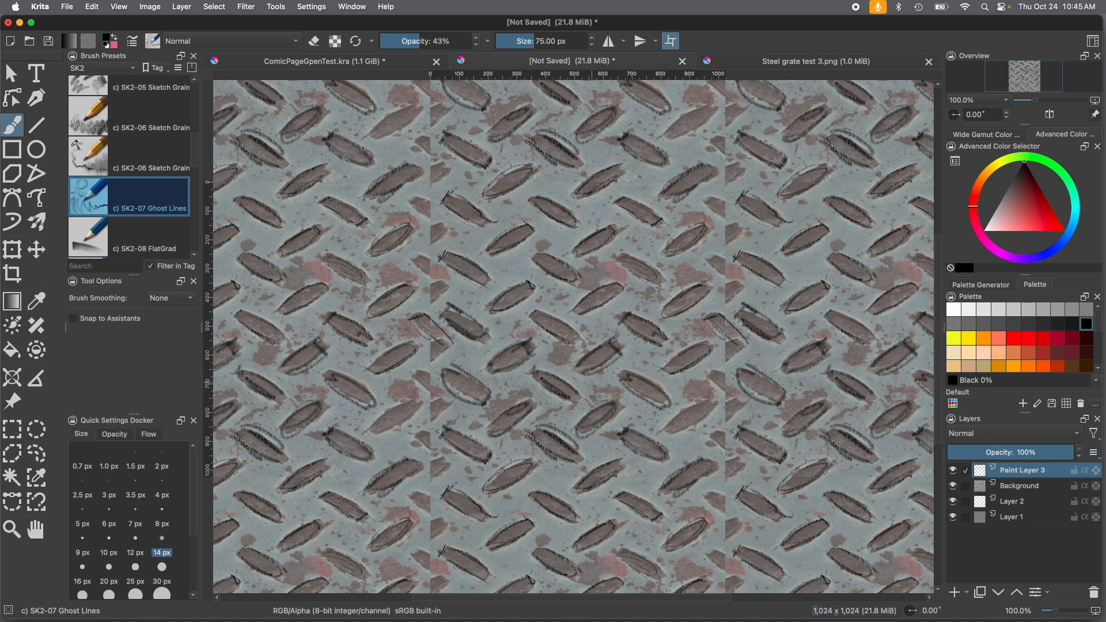
Step: Draw small filled hearts in the gaps between the traced grate bars across the tile
drag(512, 263, 507, 266)
drag(554, 234, 556, 240)
drag(608, 207, 596, 214)
drag(651, 178, 634, 178)
mouse_move(646, 246)
mouse_down()
mouse_move(632, 245)
mouse_move(639, 236)
mouse_up()
drag(602, 330, 553, 369)
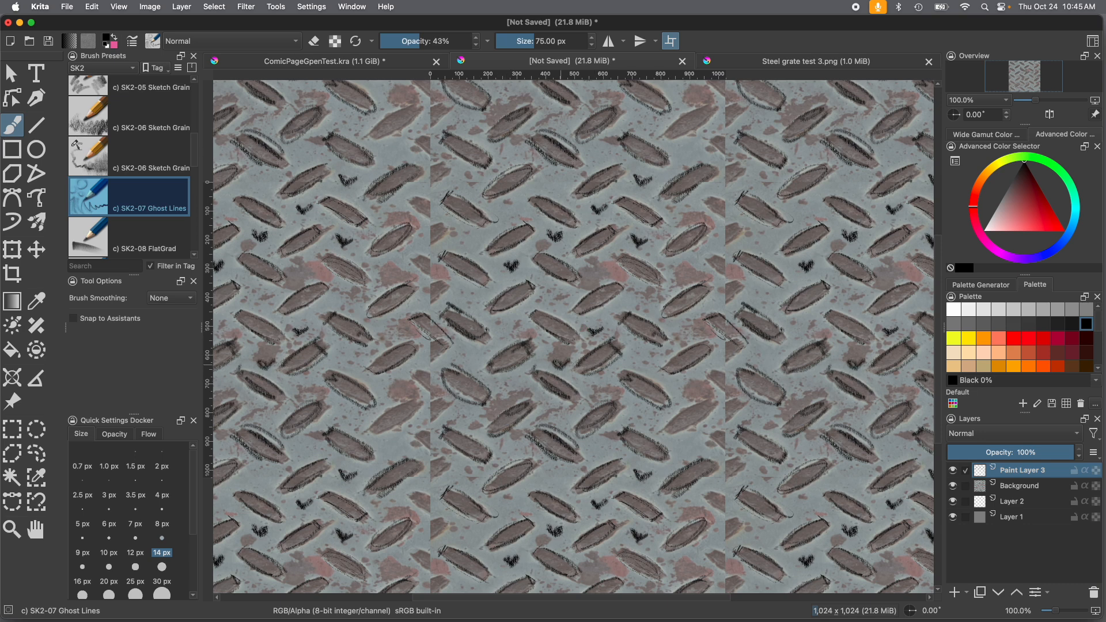
drag(711, 399, 671, 432)
mouse_move(671, 433)
mouse_down()
mouse_move(719, 406)
mouse_move(699, 401)
mouse_move(699, 386)
mouse_up()
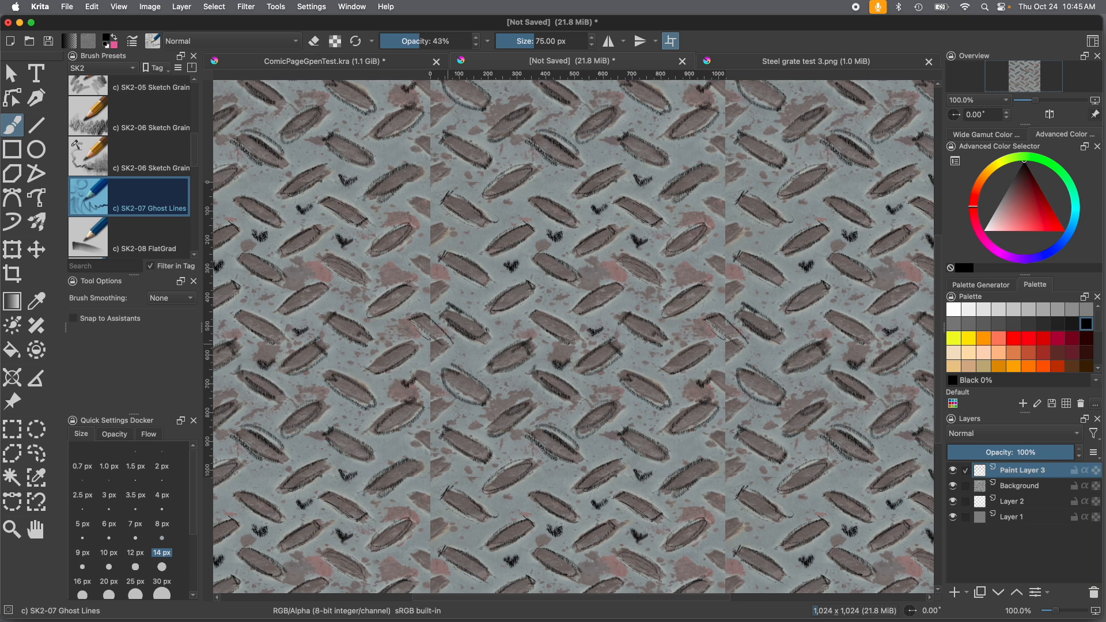
drag(757, 229, 752, 241)
drag(807, 325, 764, 360)
drag(766, 351, 756, 363)
drag(694, 259, 679, 269)
drag(731, 190, 715, 201)
drag(558, 173, 555, 182)
drag(658, 355, 645, 368)
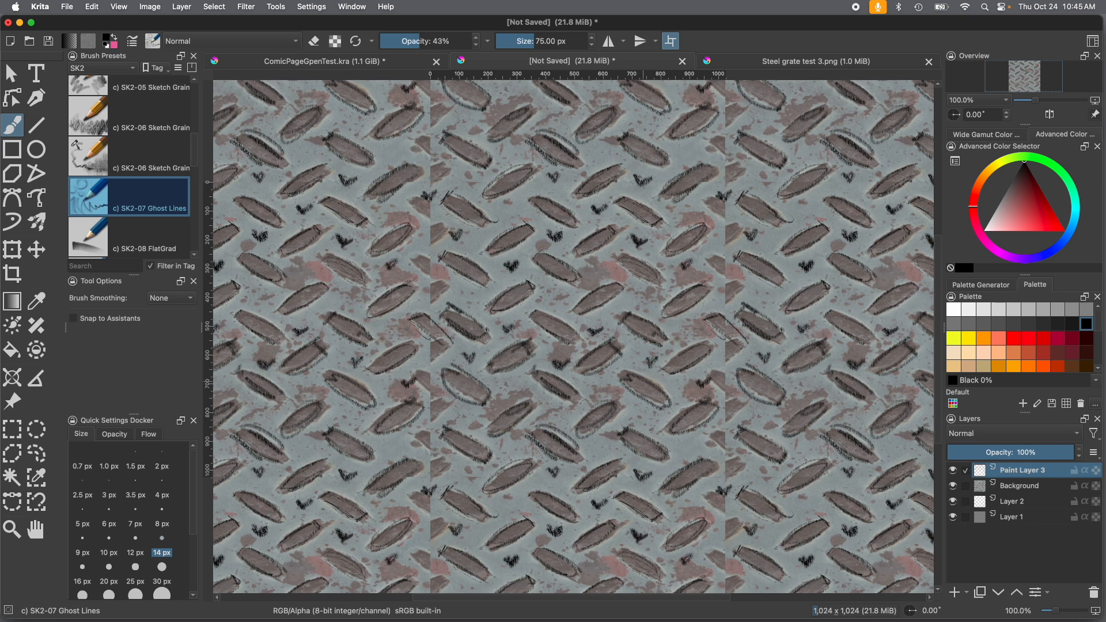
Step: Hide the steel grate Background layer, check how the drawn pattern tiles, and turn off wrap-around mode
click(670, 41)
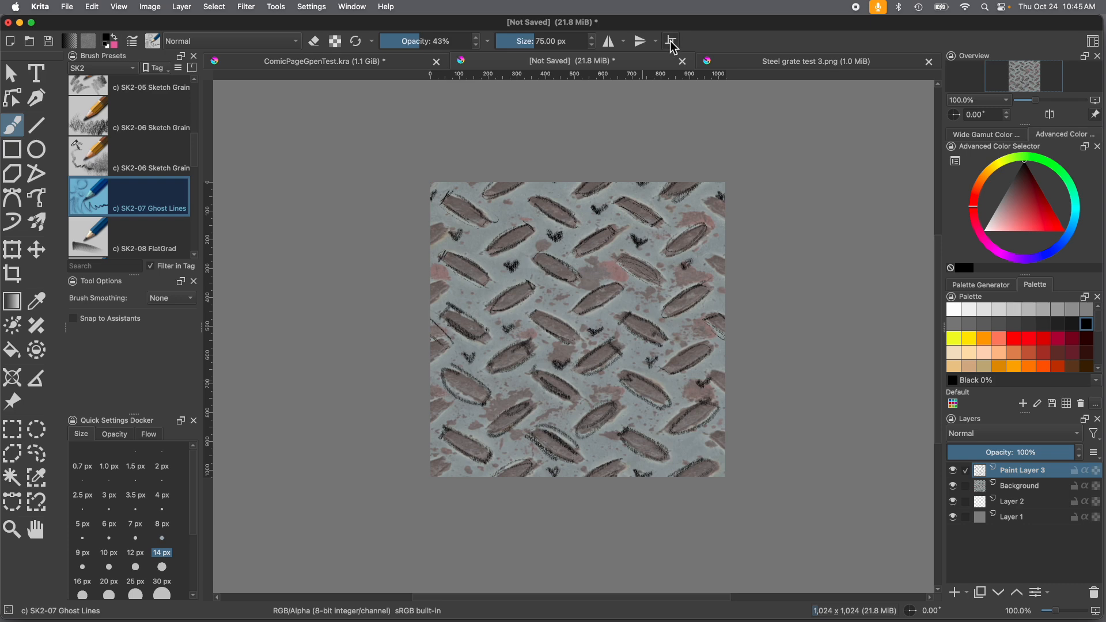
click(670, 41)
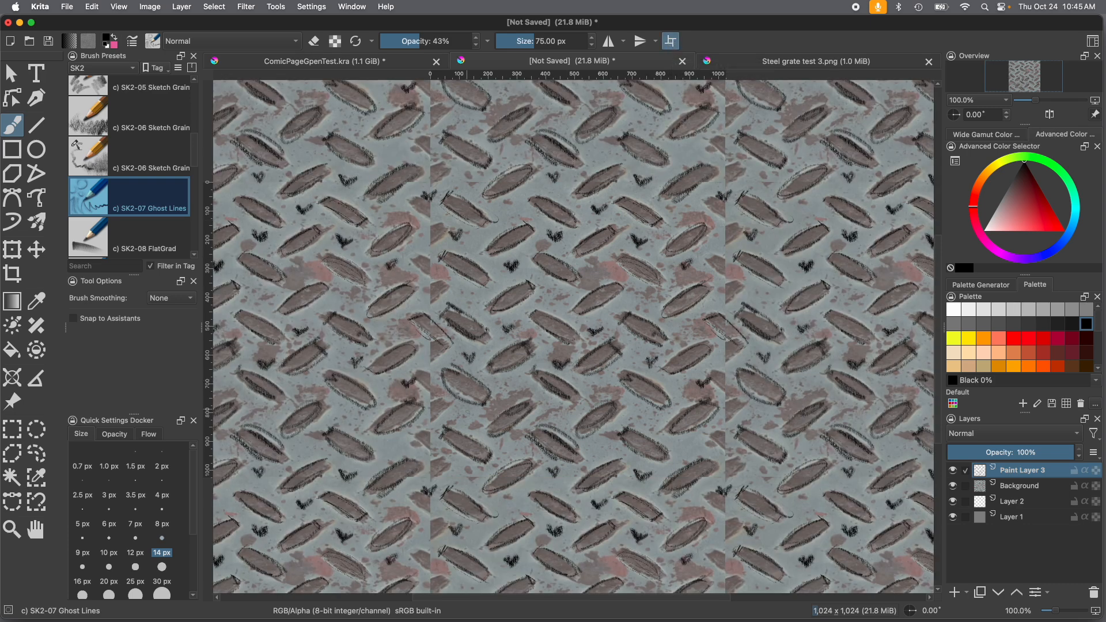
click(953, 487)
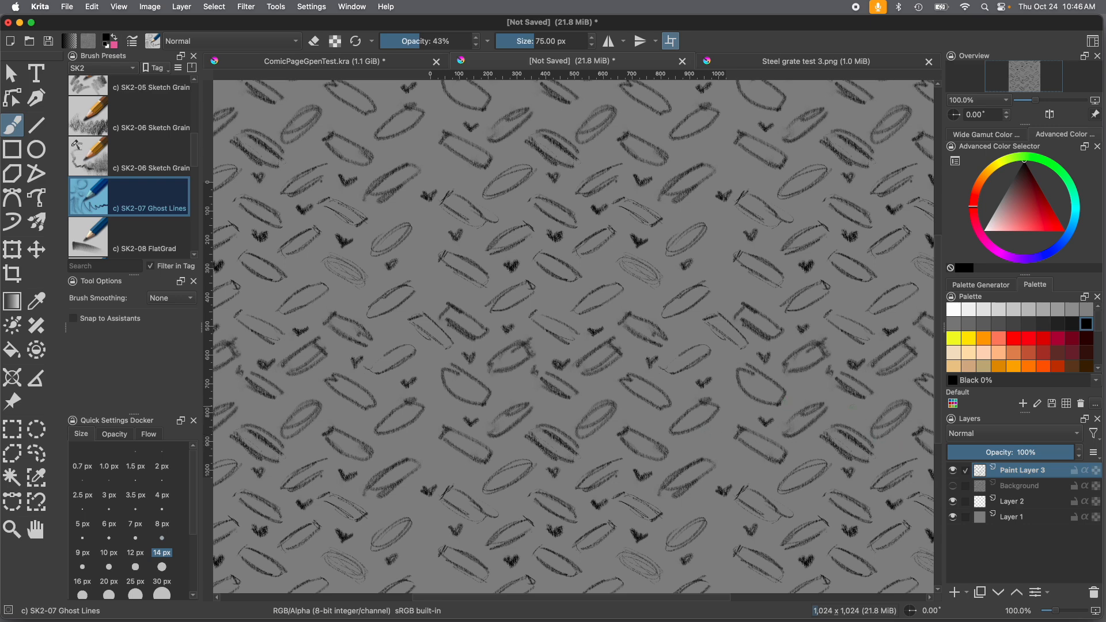
key(minus)
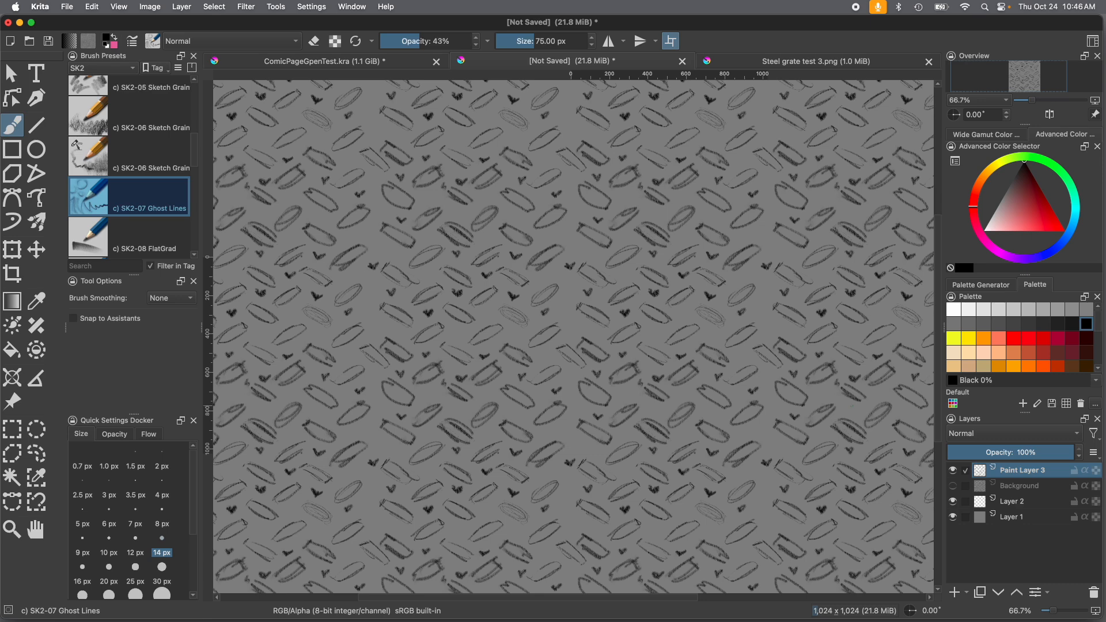
key(plus)
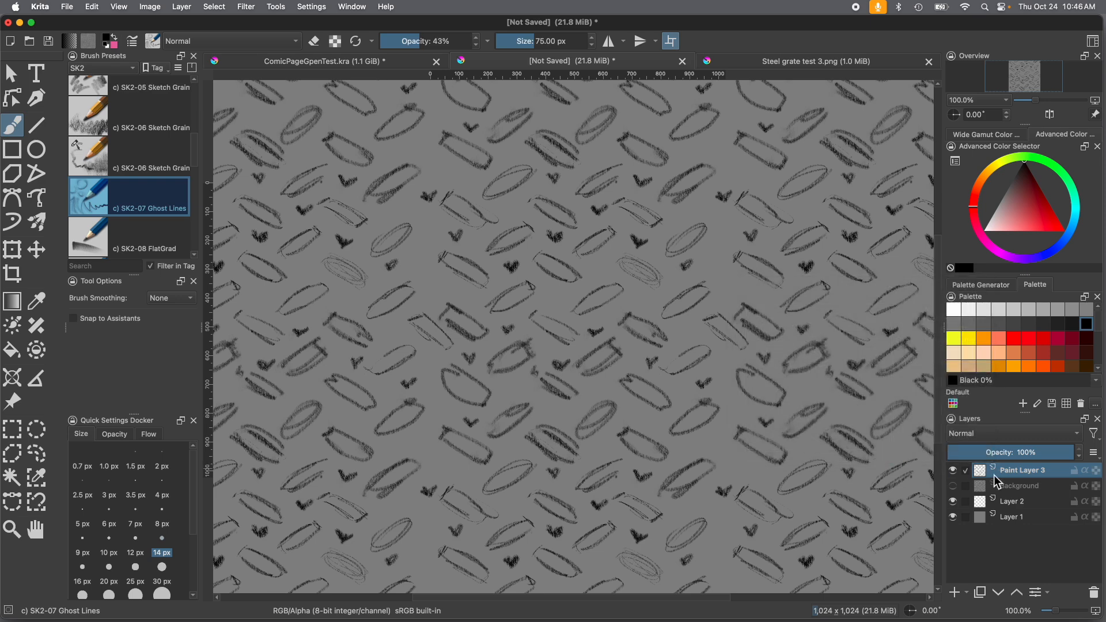
click(670, 41)
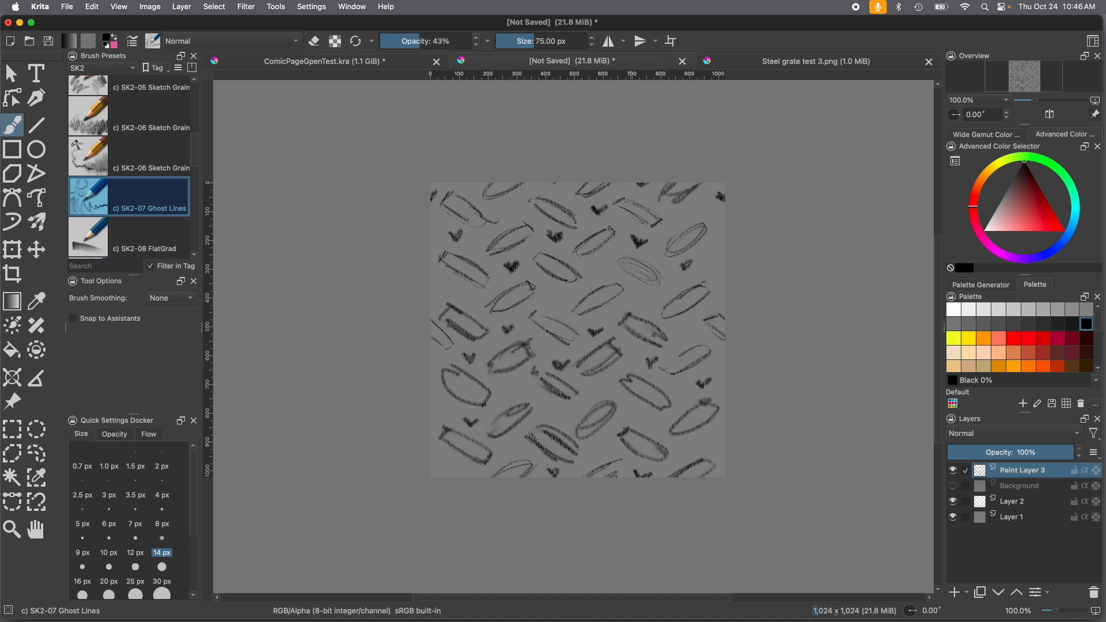
Step: Begin saving a copy of the hand-drawn pattern in the Texture References folder, naming it Hearts Grate
click(67, 7)
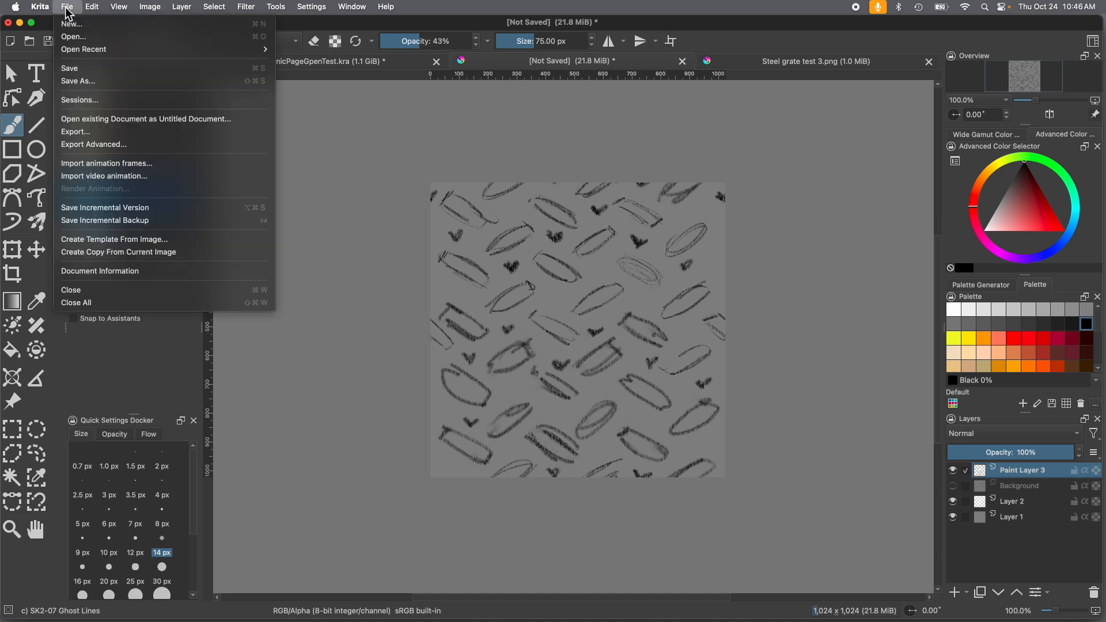
click(70, 81)
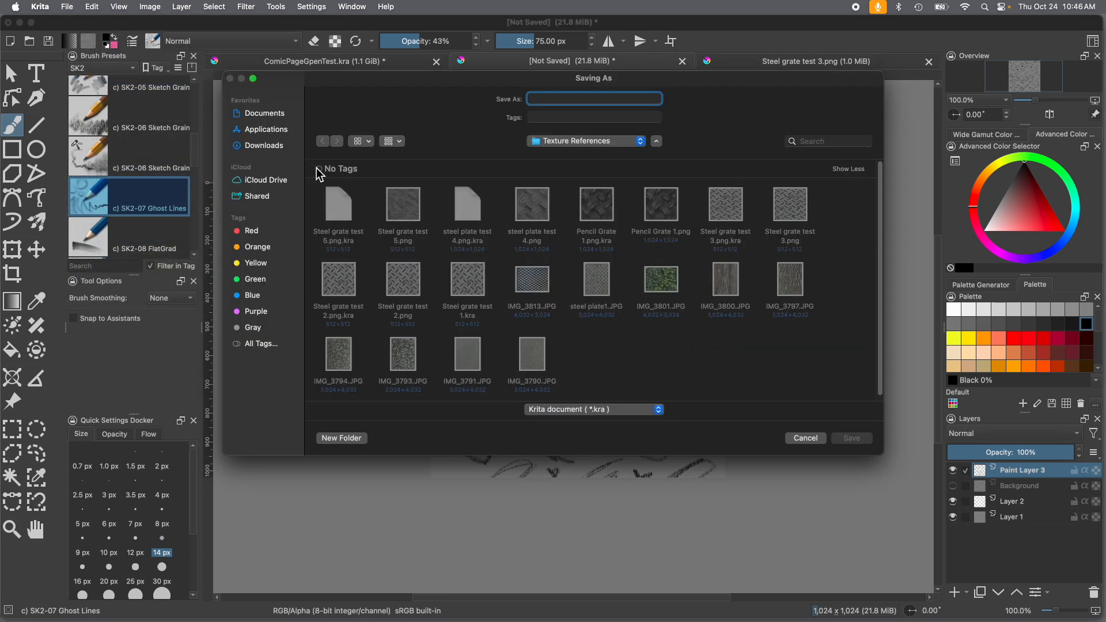
text(Hea)
text(rts Gr)
text(eat)
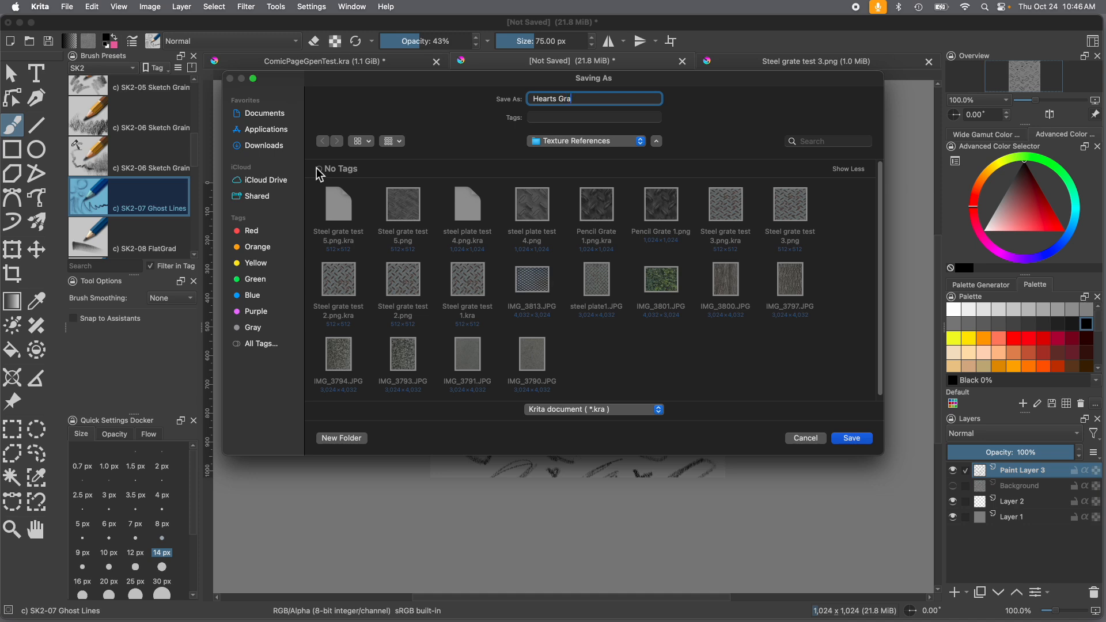
key(BackSpace)
text(te)
Step: Choose the PNG image format and save the file with the default export options, also keeping a Krita copy
click(582, 408)
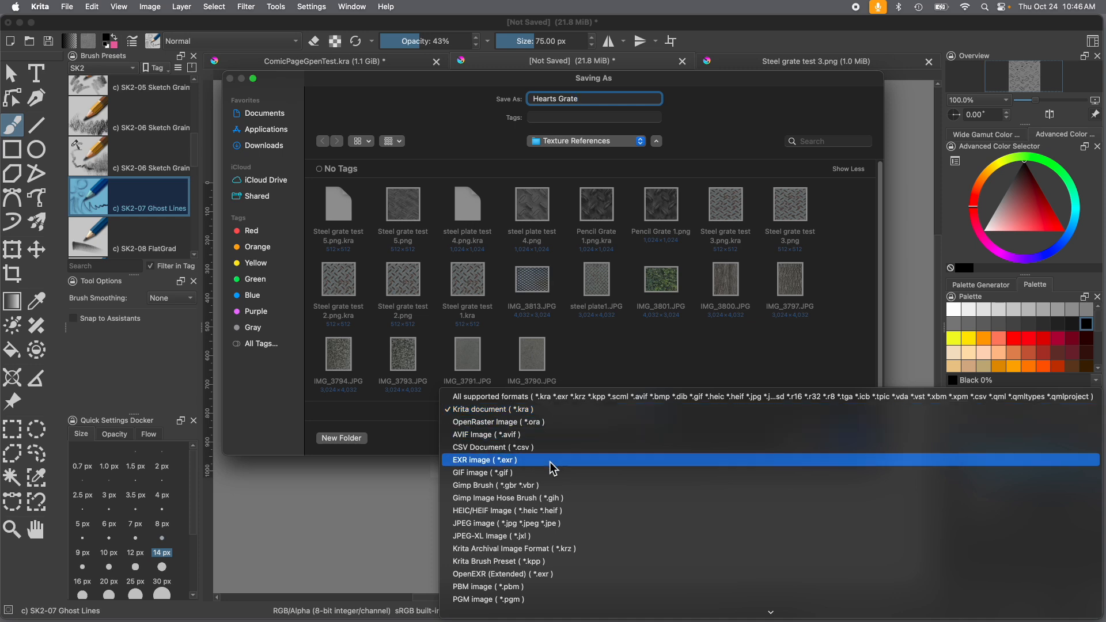
scroll(483, 555, down, 1)
scroll(484, 558, down, 1)
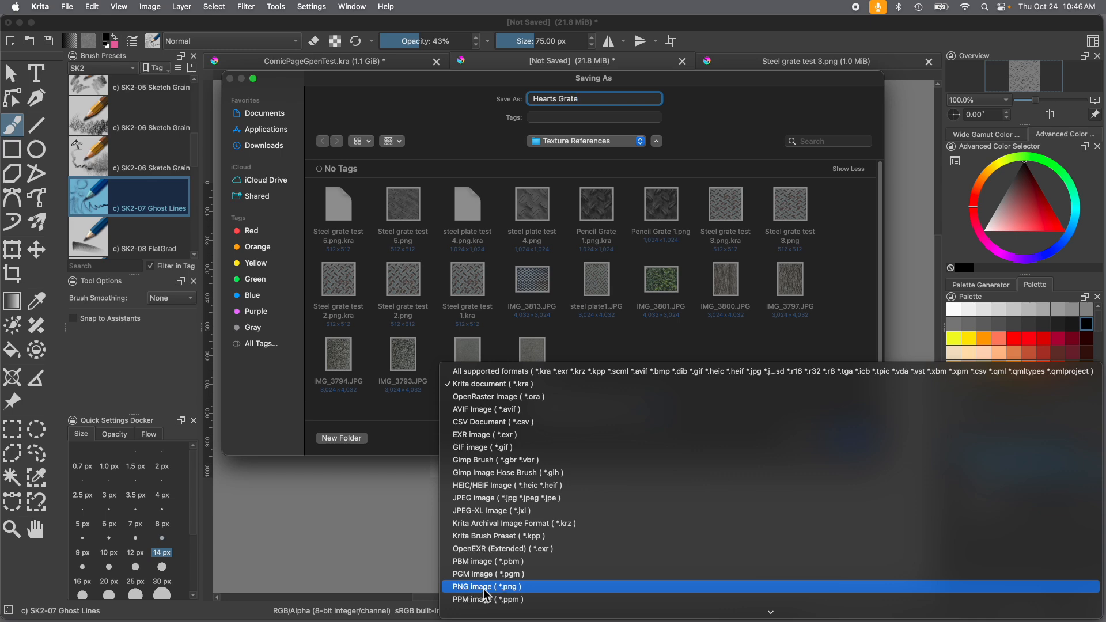
click(501, 587)
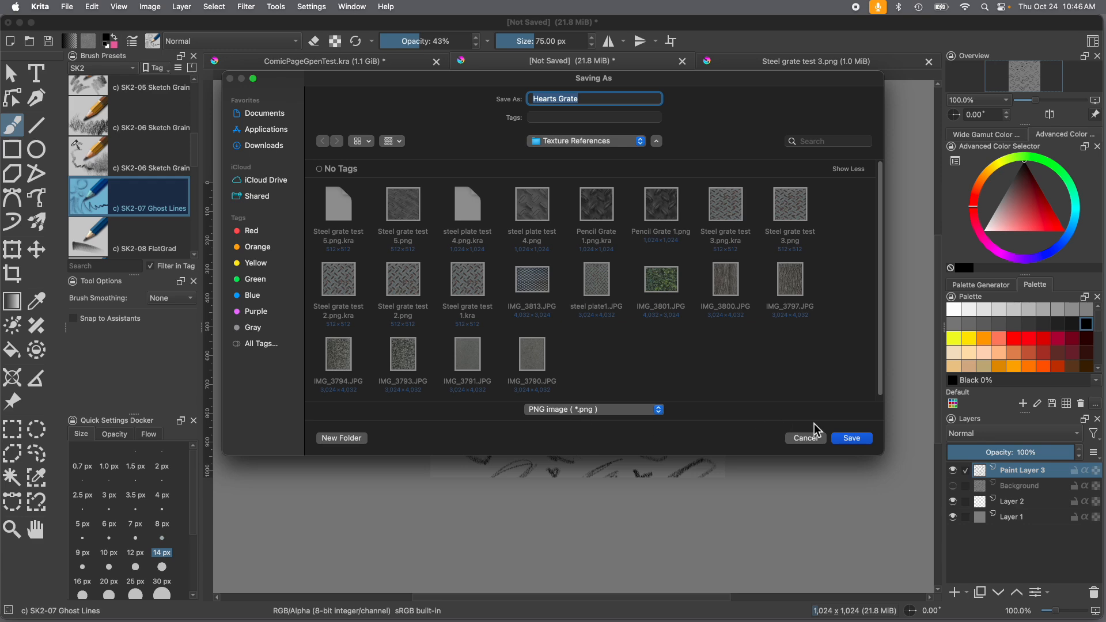
click(853, 439)
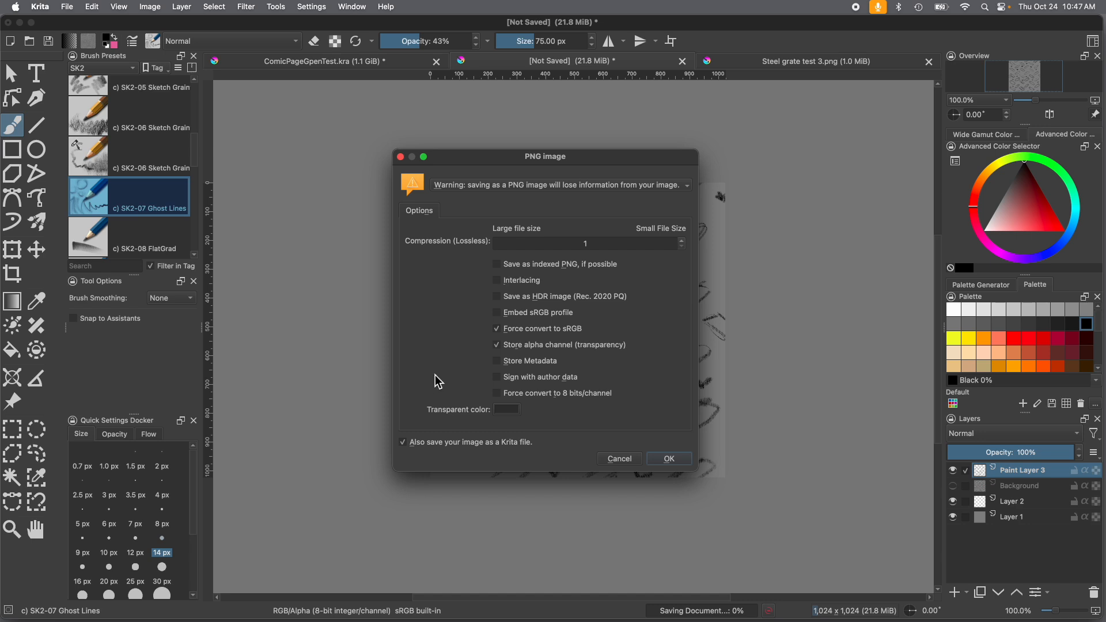
click(668, 463)
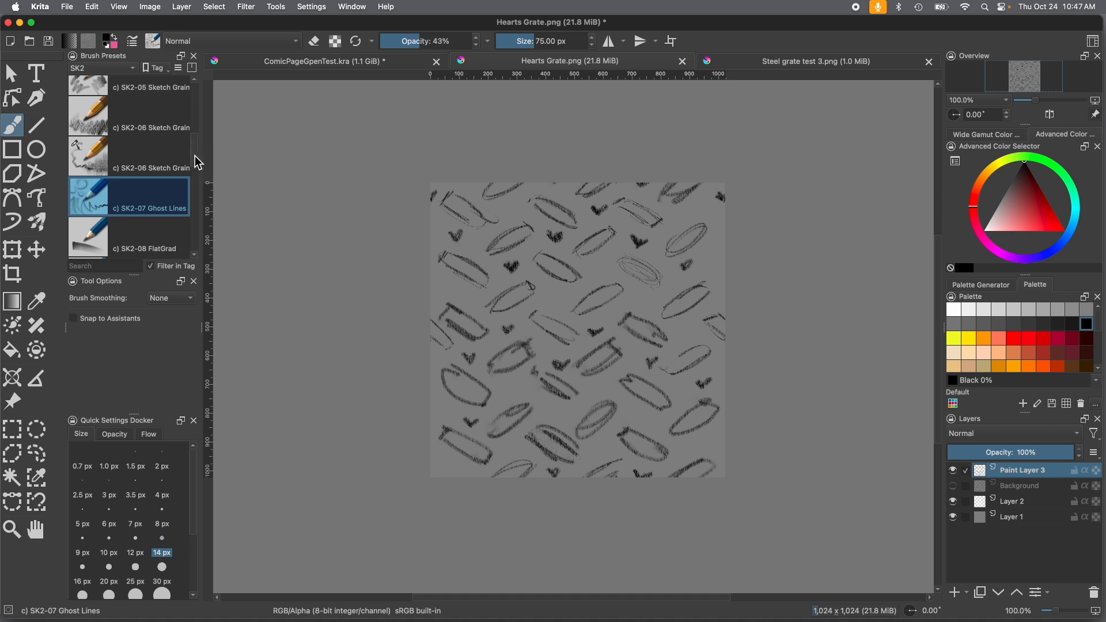
Step: Show the Textures brush presets, choose Screentone Pressure, and open its brush settings for editing
drag(194, 155, 190, 103)
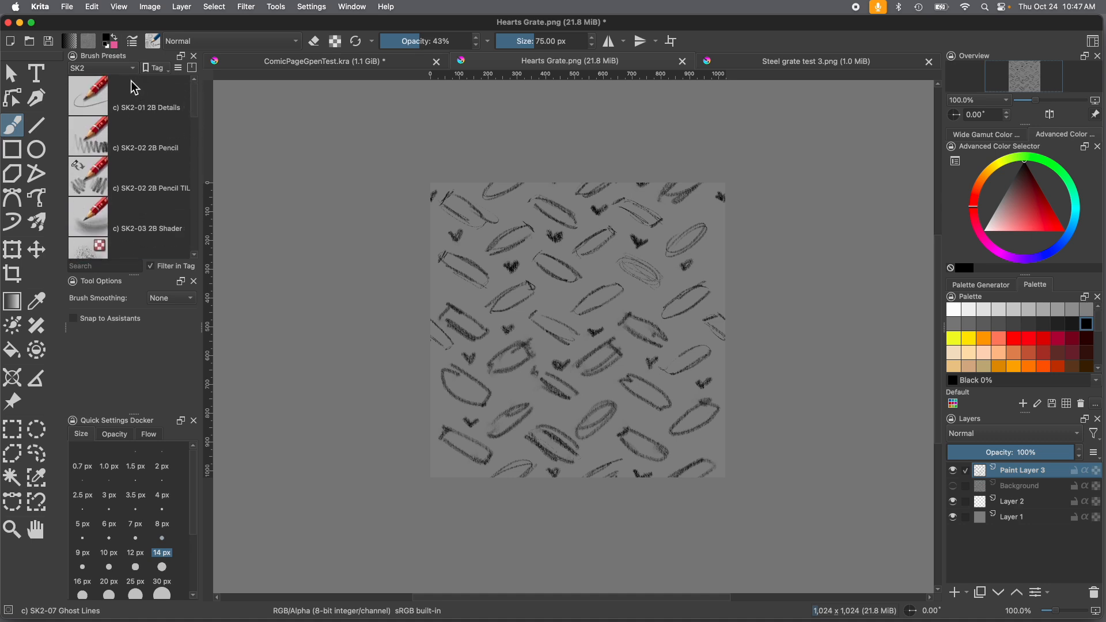
click(106, 68)
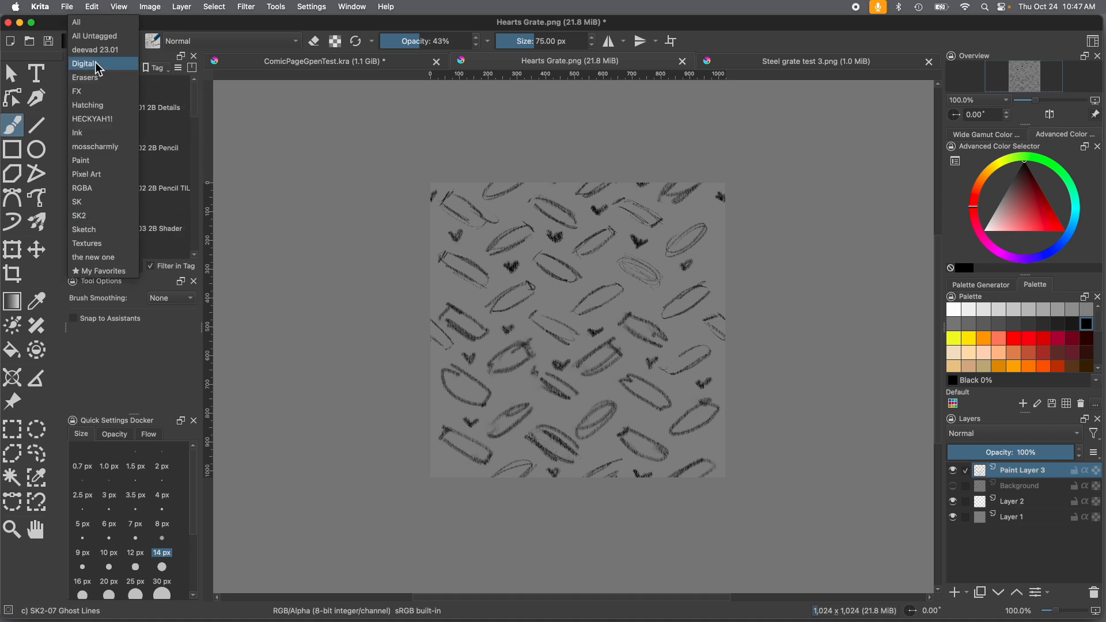
click(88, 245)
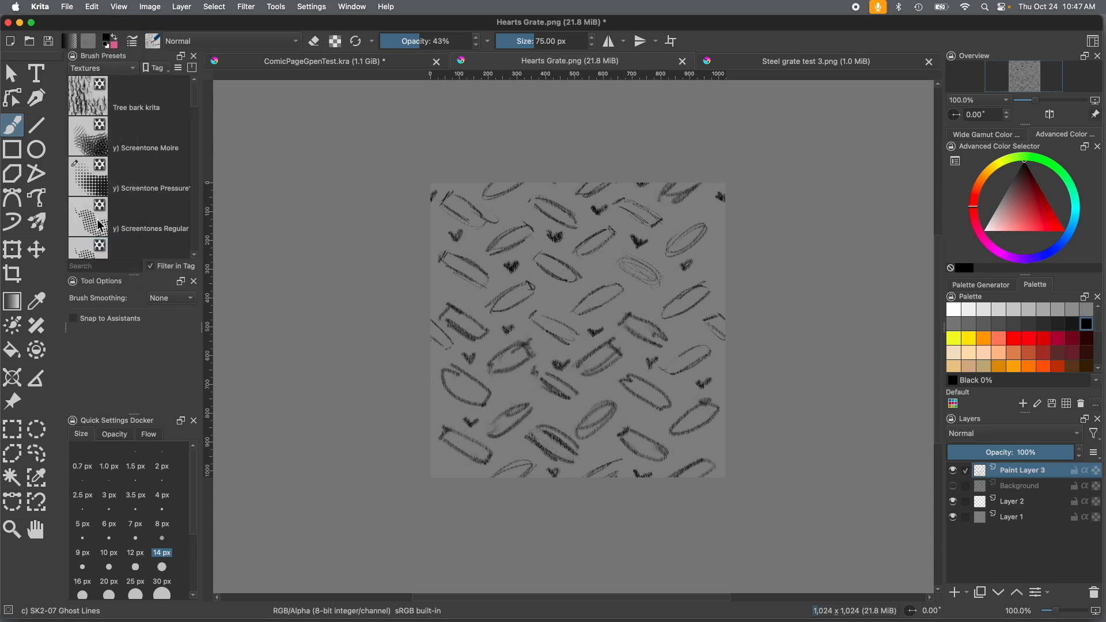
click(88, 188)
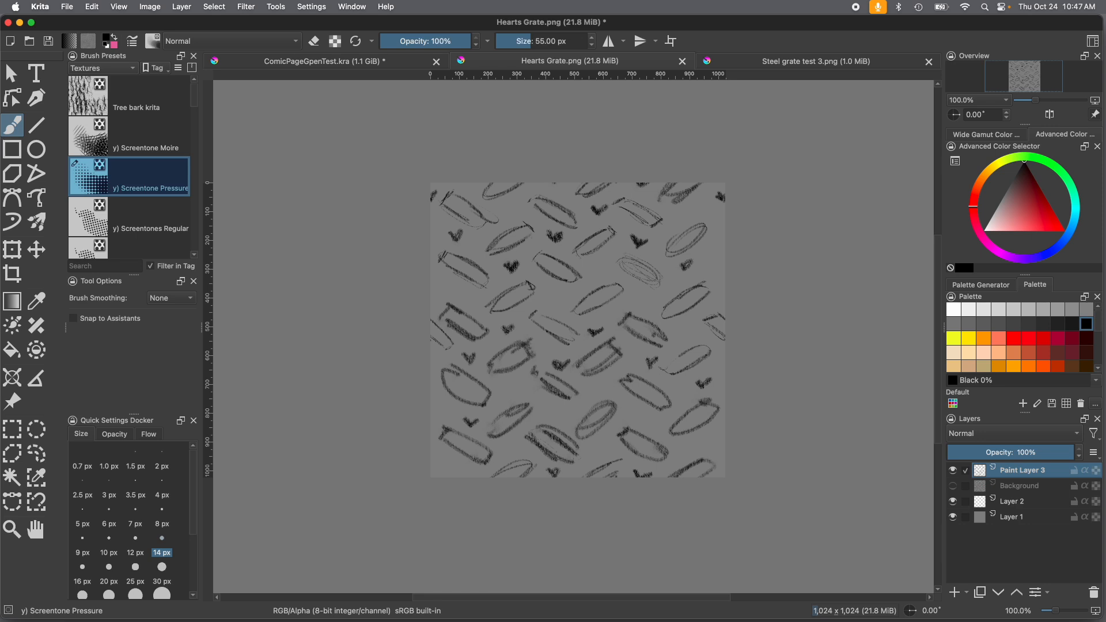
click(133, 42)
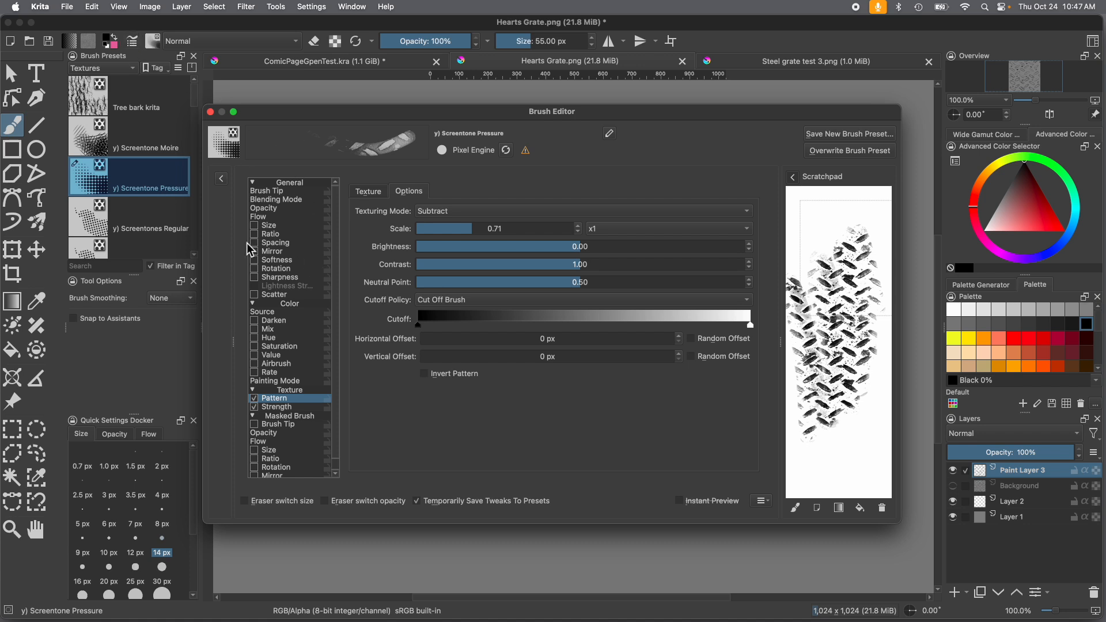
Step: Import Hearts Grate.png into the brush's texture patterns and select it as the active pattern
click(365, 202)
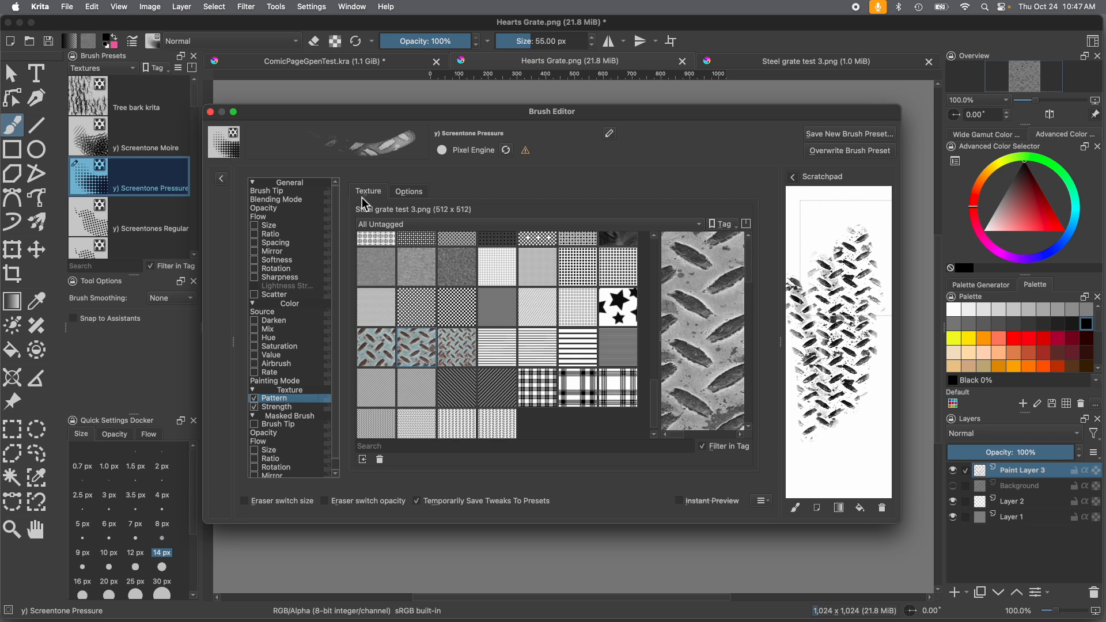
click(363, 460)
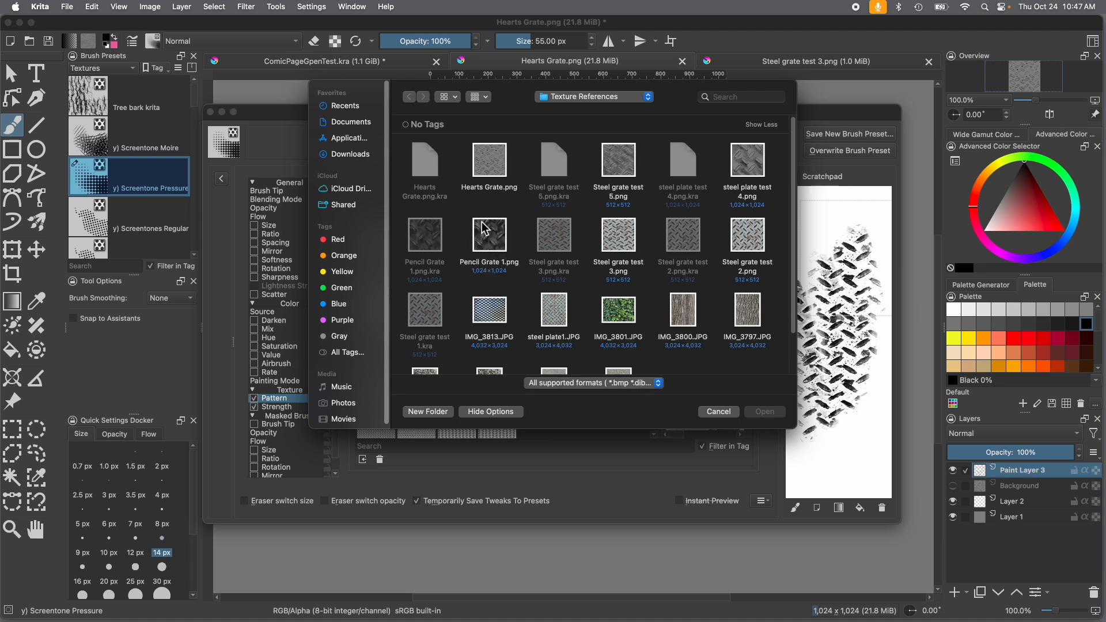
click(485, 158)
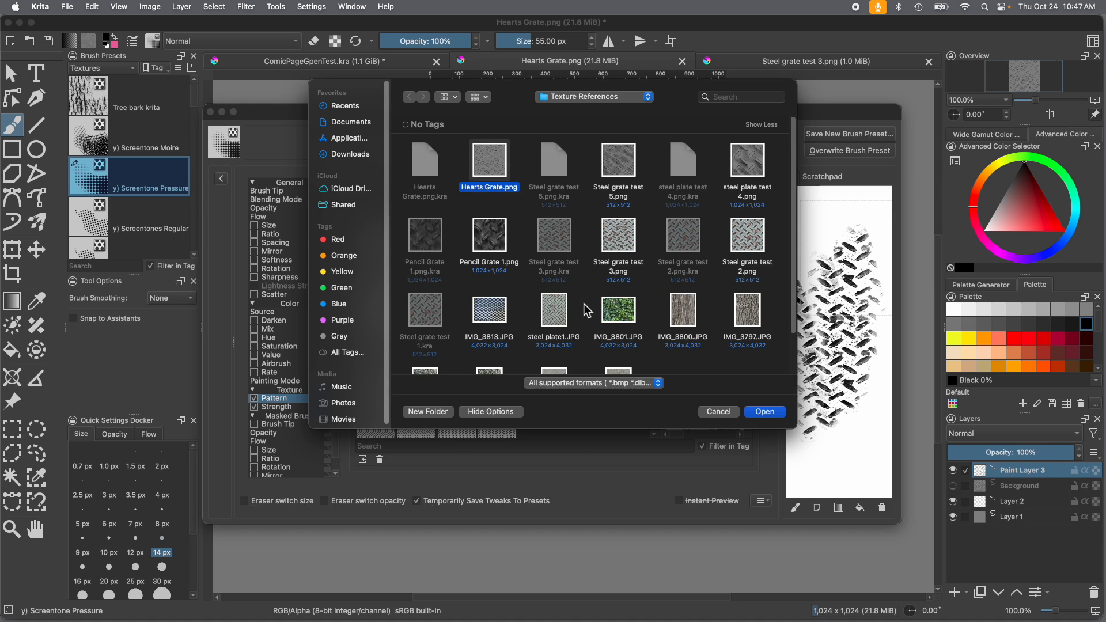
click(766, 412)
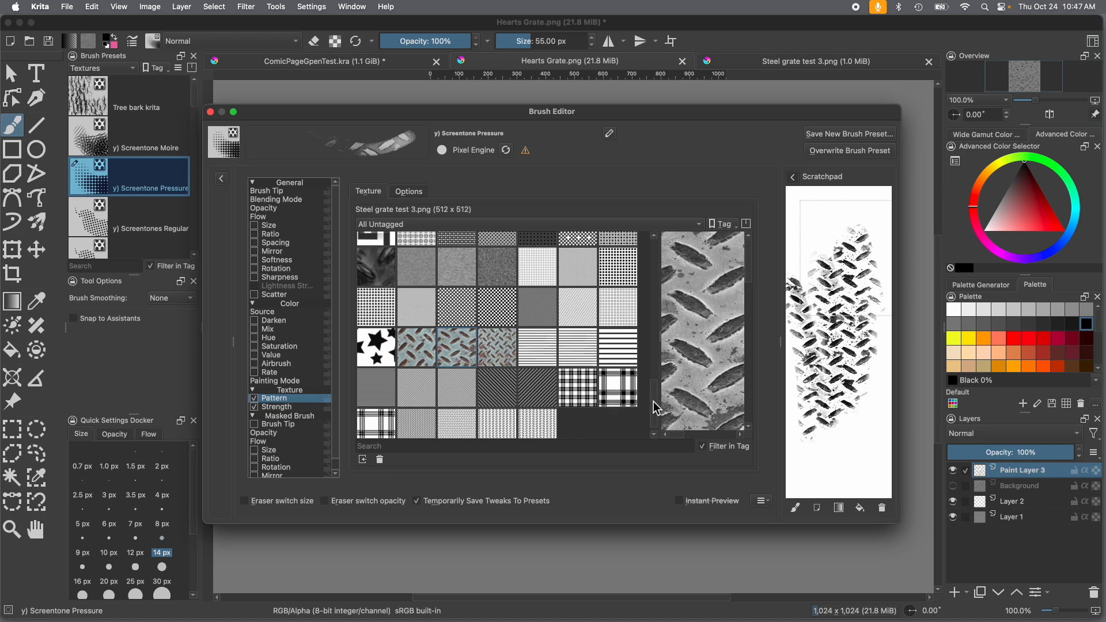
drag(660, 409, 633, 372)
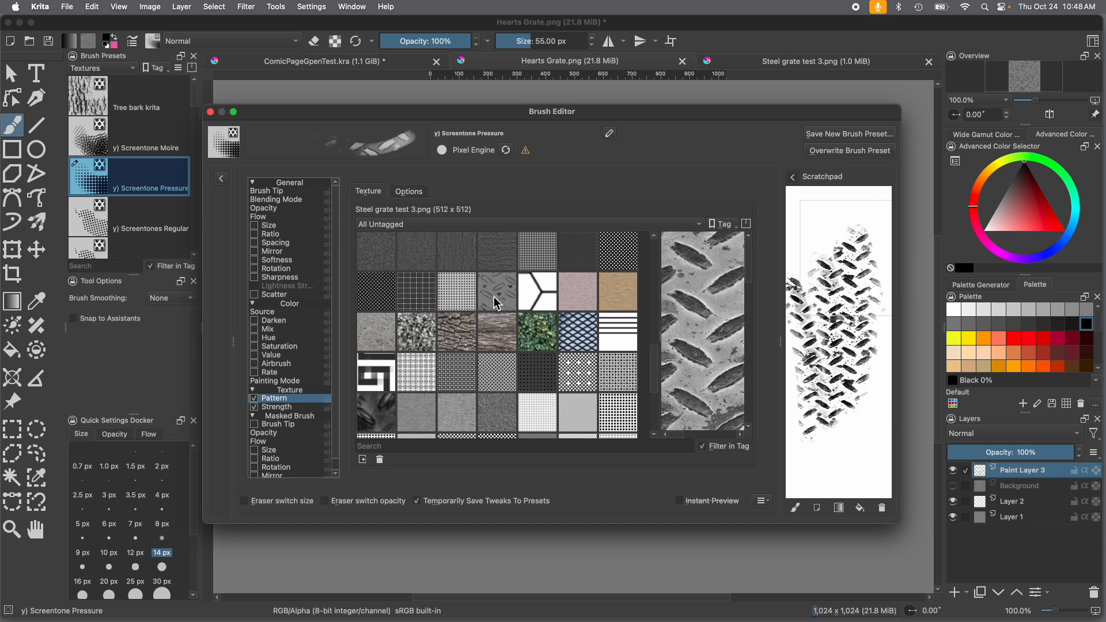
click(496, 299)
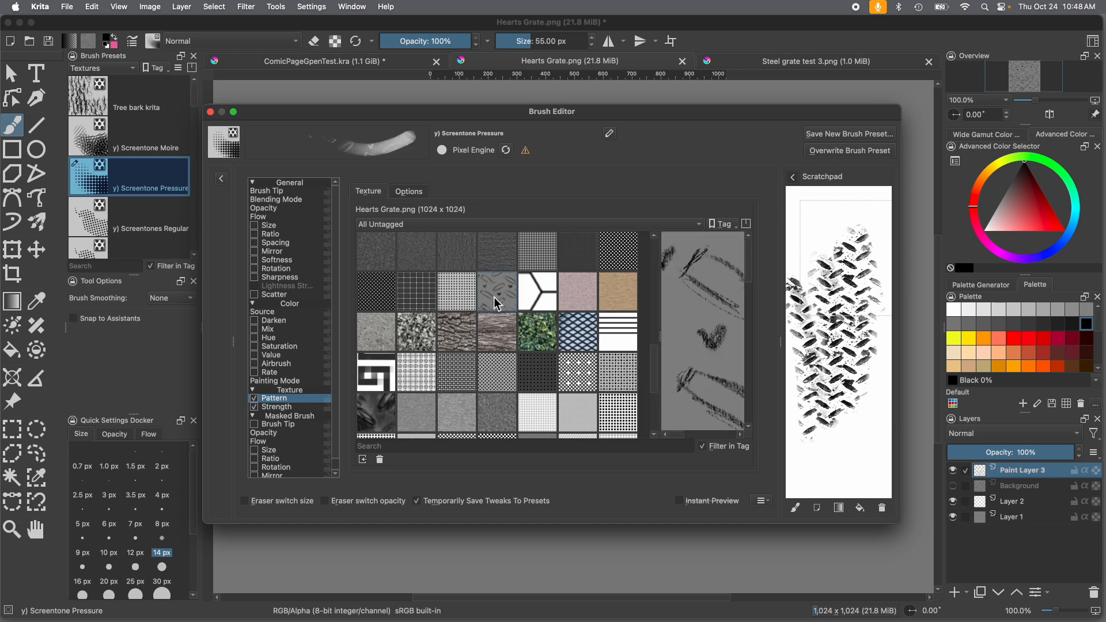
Step: Clear the scratchpad, widen the Brush Editor slightly, and test-paint the Hearts Grate texture
click(883, 508)
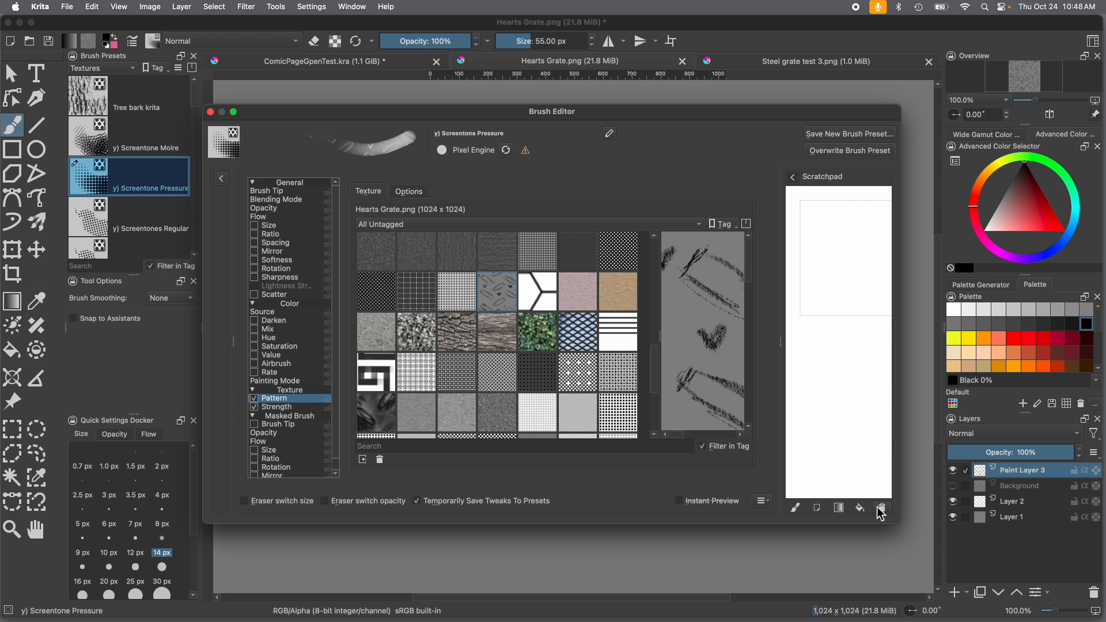
drag(904, 467, 921, 468)
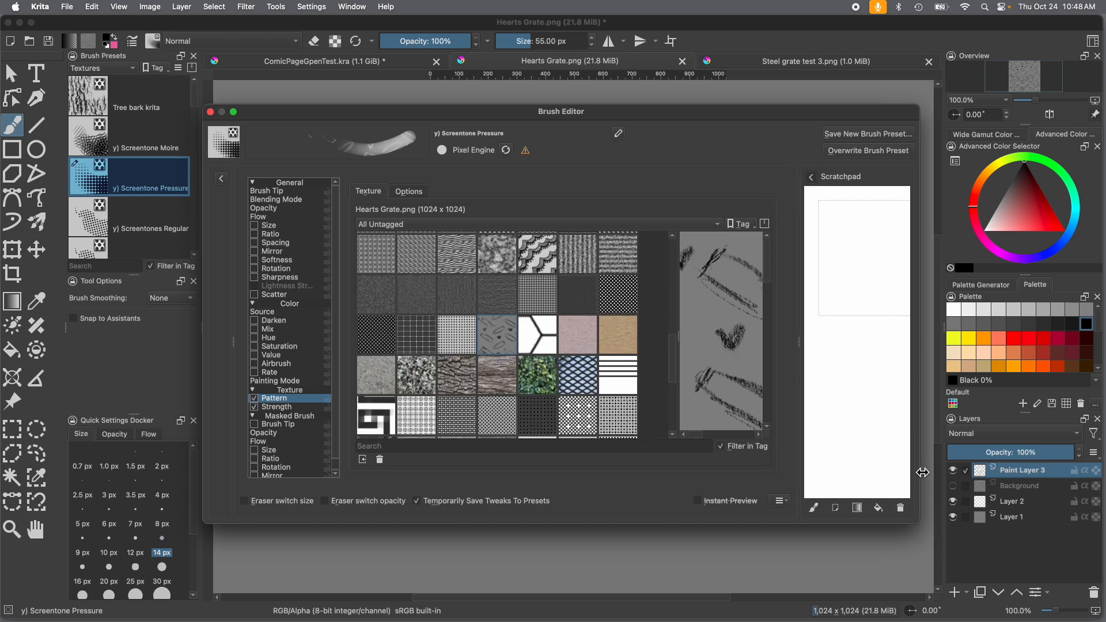
mouse_move(852, 359)
mouse_down()
mouse_move(810, 322)
mouse_move(872, 253)
mouse_move(831, 223)
mouse_move(804, 247)
mouse_move(848, 208)
mouse_move(881, 324)
mouse_up()
mouse_move(812, 421)
mouse_down()
mouse_move(852, 363)
mouse_move(884, 375)
mouse_move(850, 476)
mouse_move(863, 449)
mouse_move(835, 481)
mouse_up()
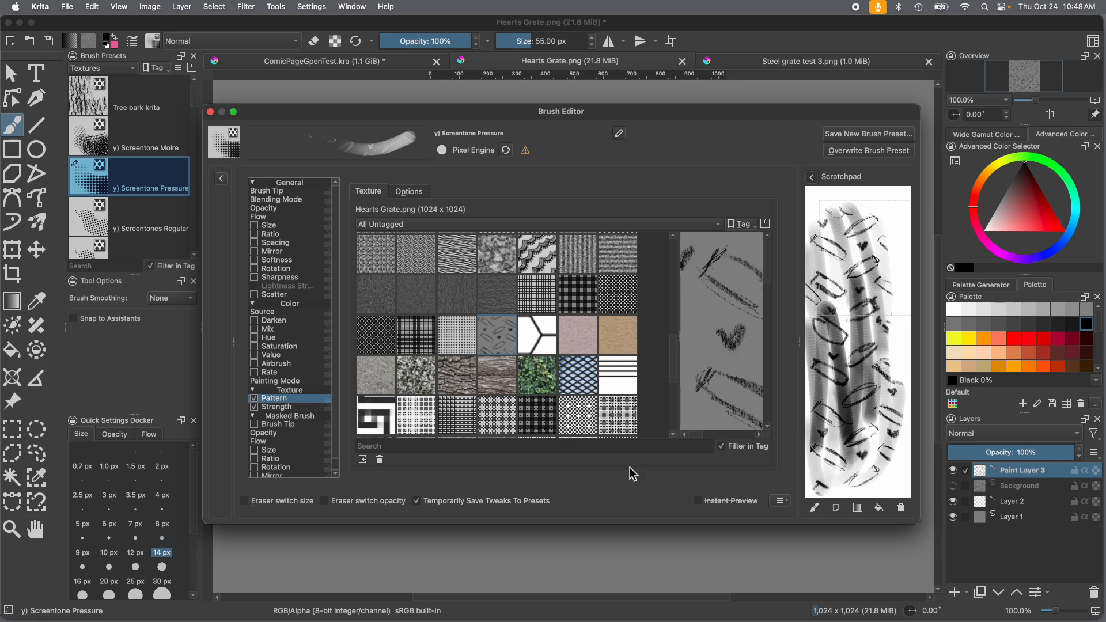
Step: Set the pattern scale to 0.97, test-paint on a cleared scratchpad, and wipe the test strokes
click(406, 193)
drag(449, 229, 498, 233)
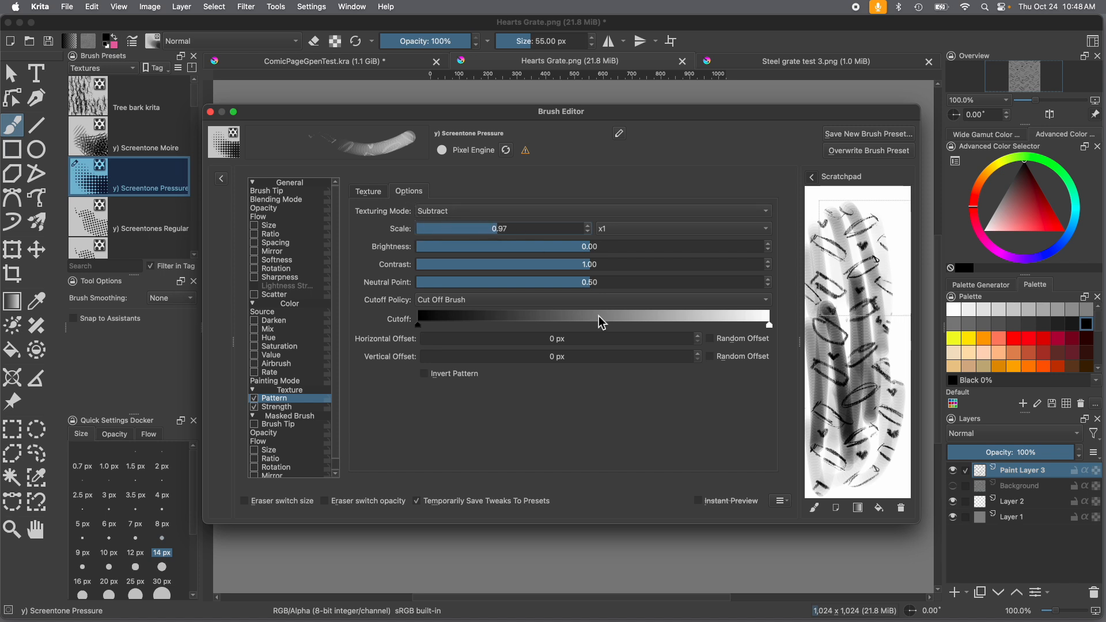
click(899, 509)
mouse_move(892, 432)
mouse_down()
mouse_move(880, 391)
mouse_move(876, 467)
mouse_move(804, 306)
mouse_move(830, 303)
mouse_move(876, 389)
mouse_move(909, 337)
mouse_move(882, 249)
mouse_move(827, 263)
mouse_move(811, 243)
mouse_move(834, 463)
mouse_up()
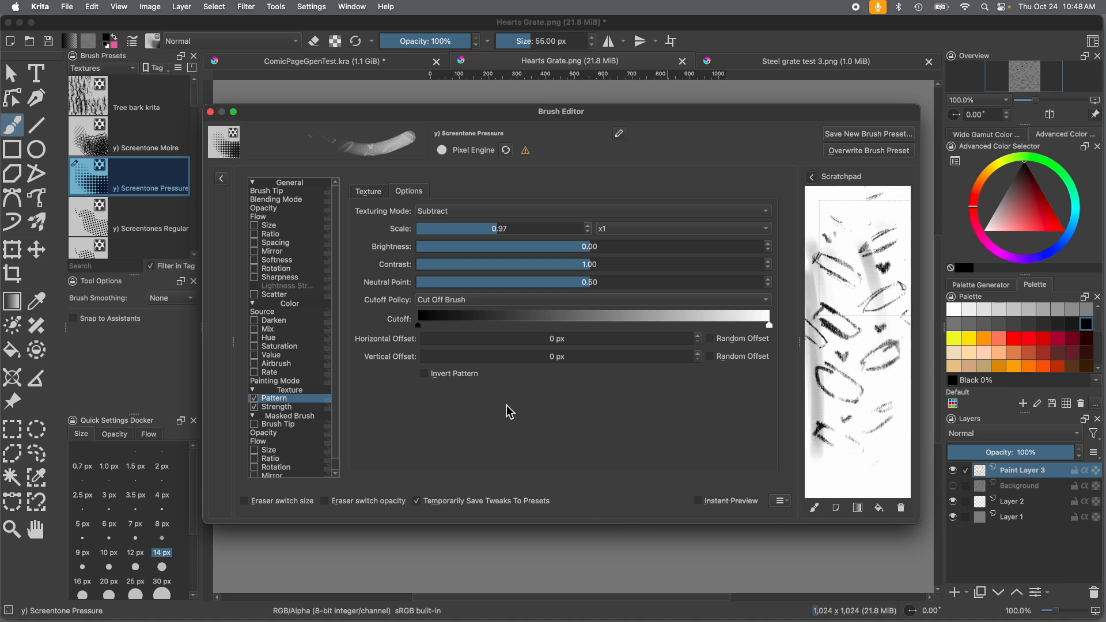
click(901, 508)
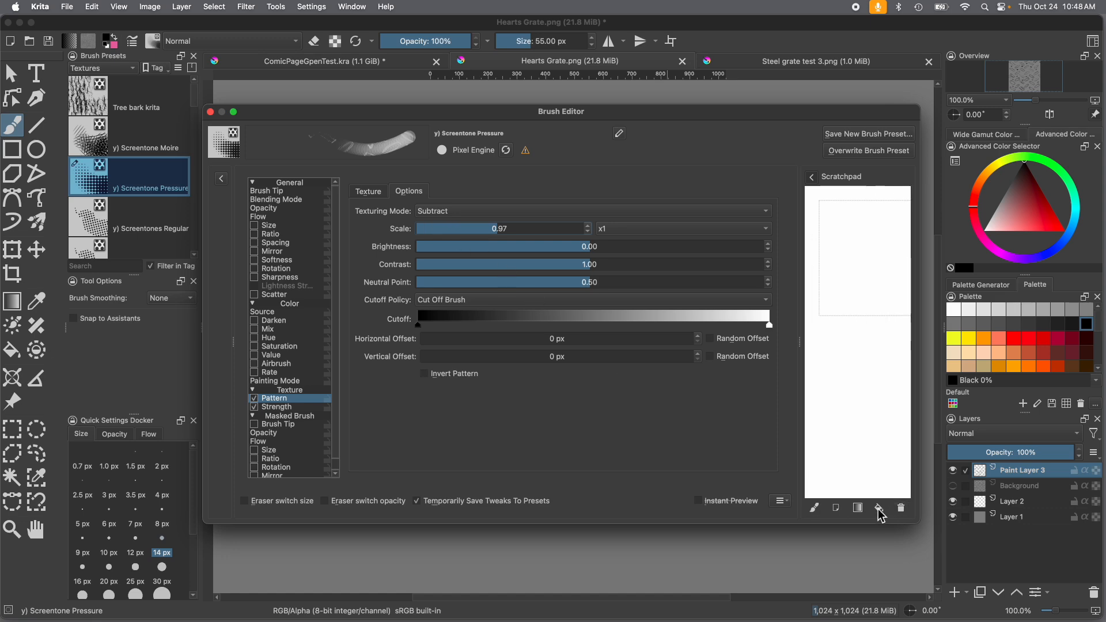
Step: Switch the brush pattern to Pencil Grate 1.png, test-paint it on the scratchpad, and clear the strokes
click(374, 196)
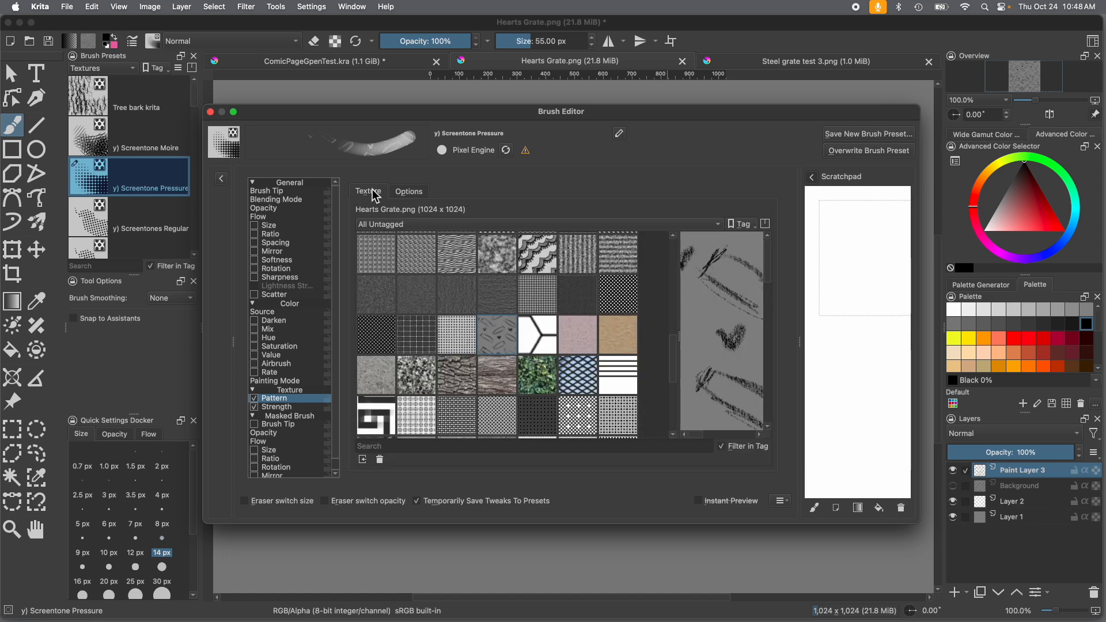
drag(673, 357, 658, 410)
click(374, 266)
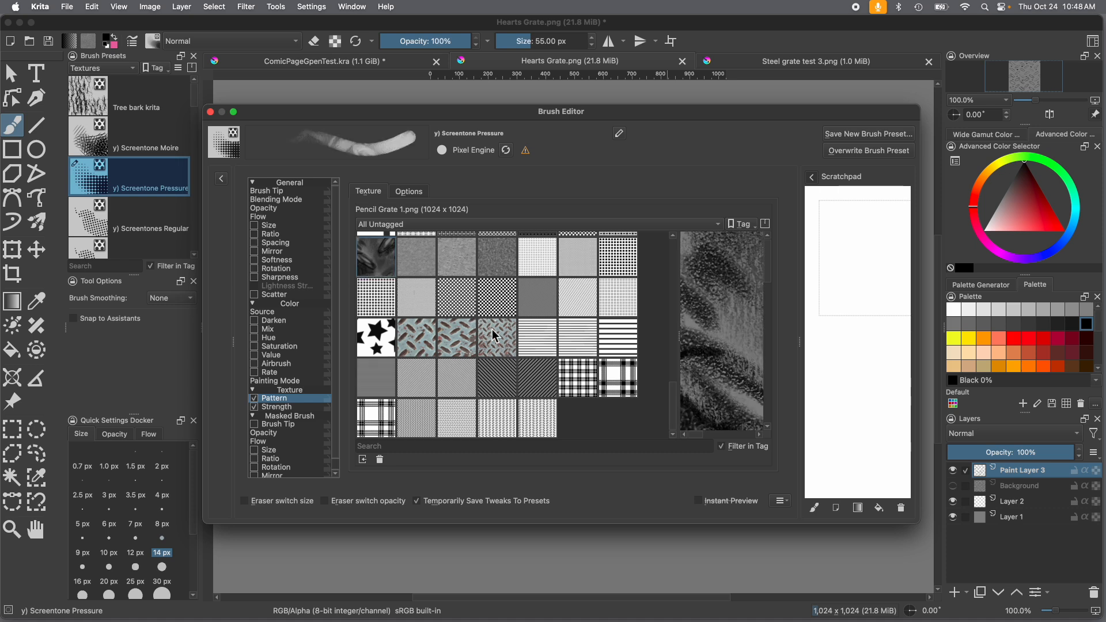
drag(856, 263, 864, 388)
mouse_move(842, 282)
mouse_down()
mouse_move(837, 390)
mouse_move(818, 346)
mouse_move(852, 240)
mouse_move(887, 271)
mouse_up()
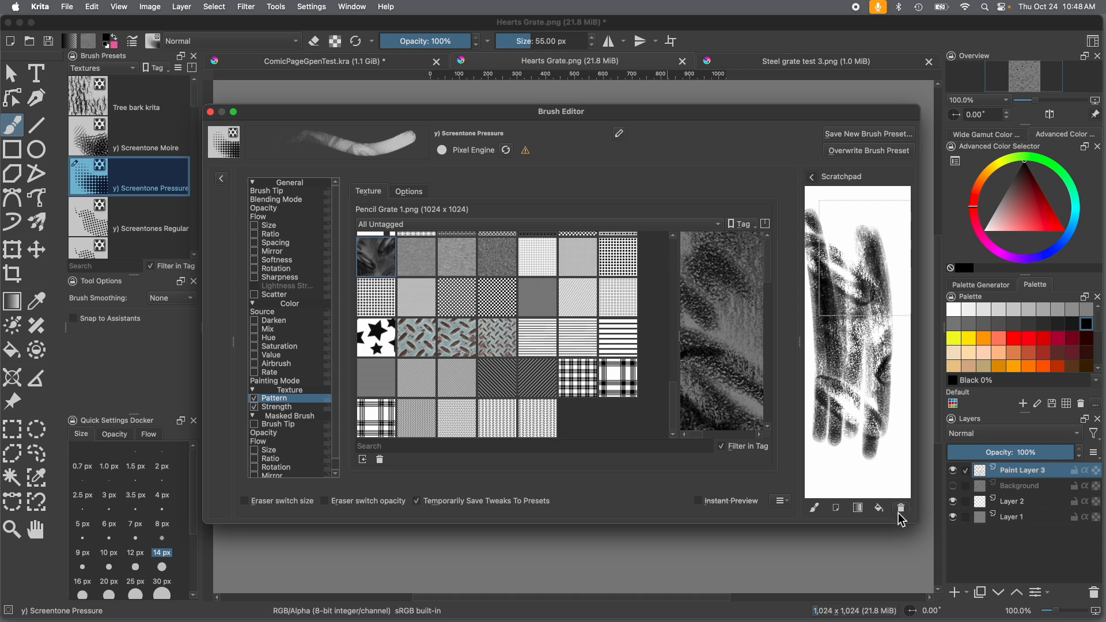
click(901, 509)
Step: Set the pattern scale to 1.30 and test-paint the Pencil Grate 1 texture on the scratchpad
click(405, 192)
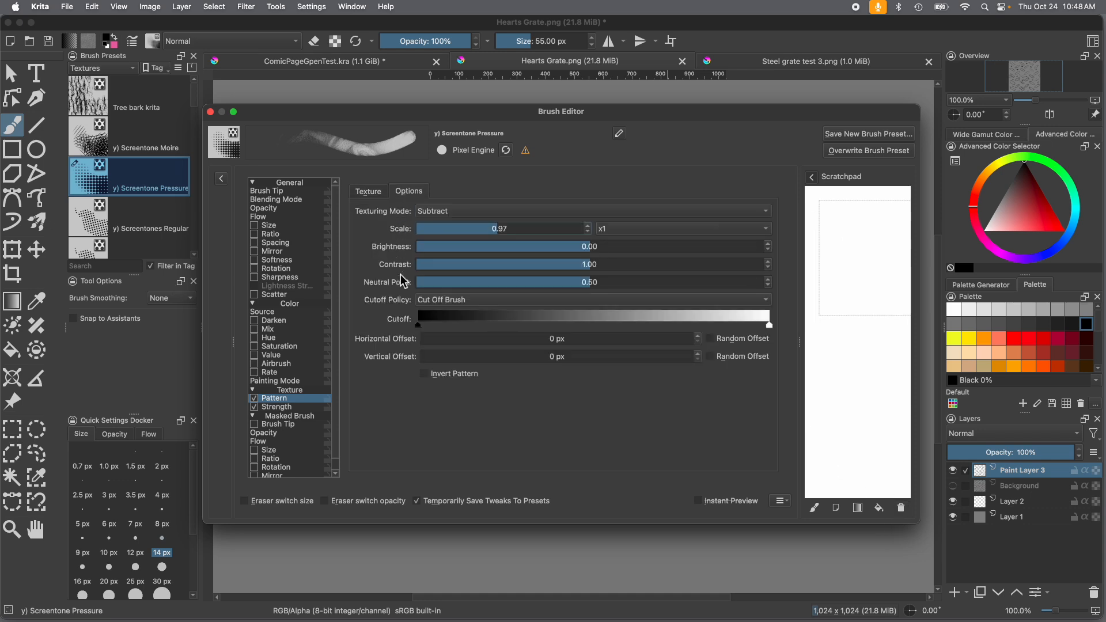
drag(493, 237, 524, 229)
mouse_move(844, 261)
mouse_down()
mouse_move(855, 246)
mouse_move(852, 360)
mouse_move(836, 385)
mouse_up()
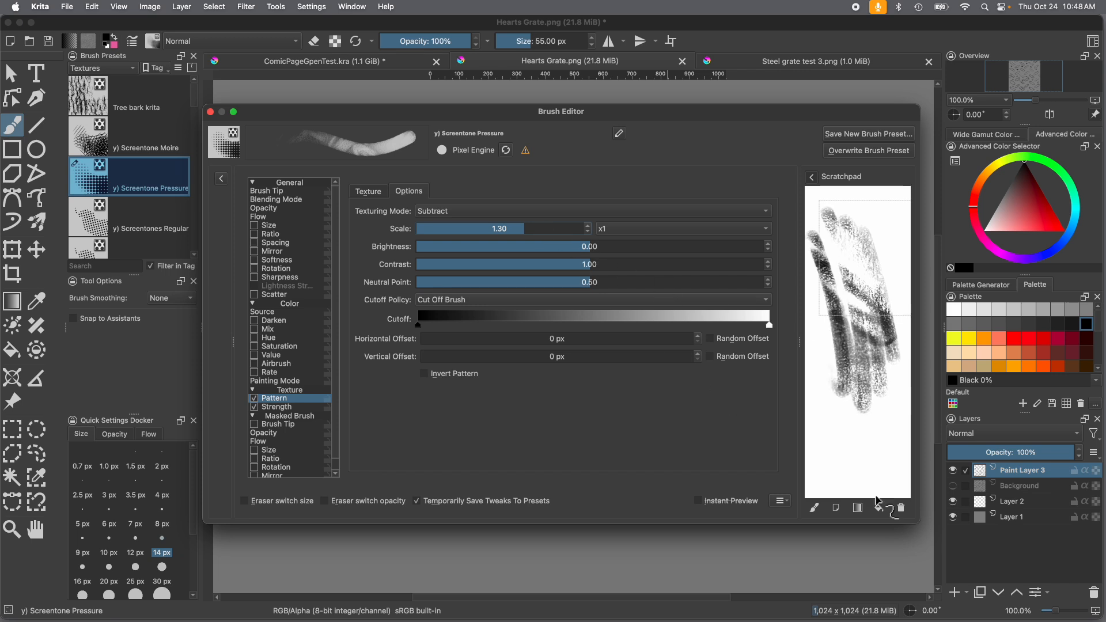
Step: Clear the scratchpad, reduce the pattern scale to 0.47, and paint new test strokes
click(902, 508)
drag(514, 231, 455, 229)
mouse_move(846, 280)
mouse_down()
mouse_move(862, 305)
mouse_move(838, 271)
mouse_move(821, 269)
mouse_move(823, 422)
mouse_move(868, 300)
mouse_move(893, 277)
mouse_move(891, 243)
mouse_move(882, 261)
mouse_move(822, 211)
mouse_move(803, 212)
mouse_move(807, 271)
mouse_up()
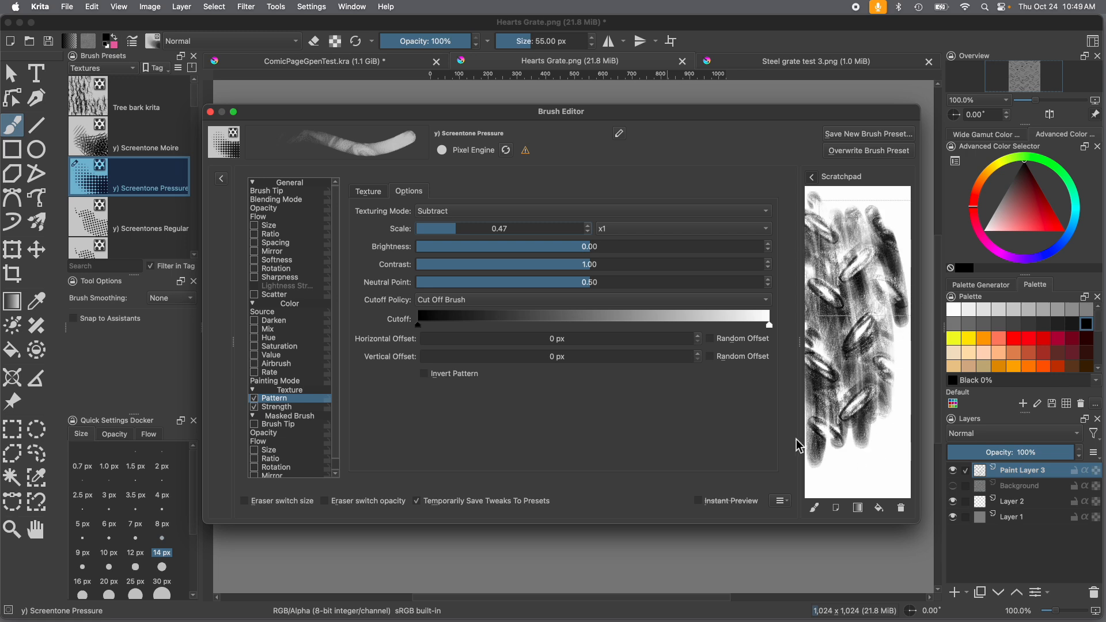
Step: Set the brush tip diameter to 147.07 px, test-paint on a cleared scratchpad, and wipe the strokes
click(264, 192)
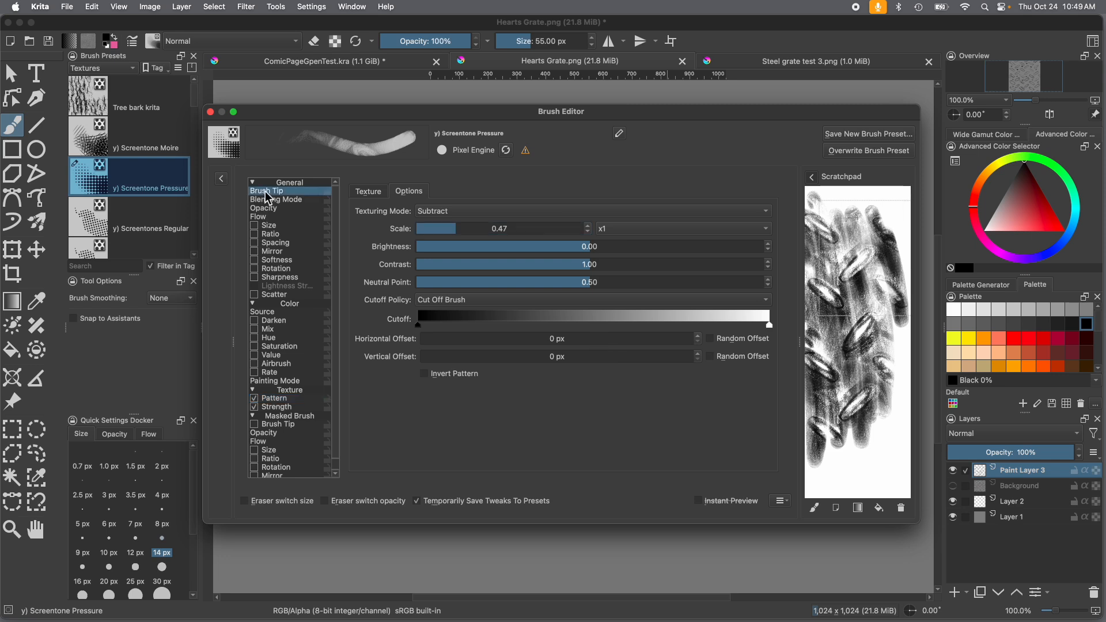
drag(582, 208, 628, 209)
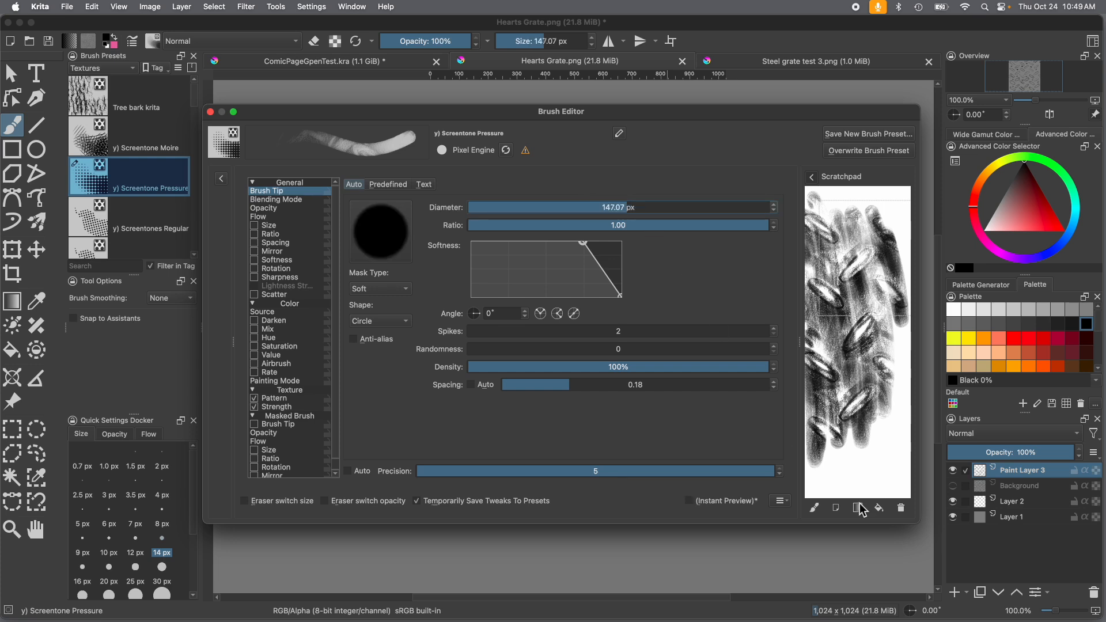
click(901, 508)
mouse_move(873, 262)
mouse_down()
mouse_move(885, 423)
mouse_move(859, 300)
mouse_move(840, 277)
mouse_move(828, 436)
mouse_move(811, 288)
mouse_move(838, 292)
mouse_move(883, 375)
mouse_move(911, 294)
mouse_move(869, 270)
mouse_move(855, 474)
mouse_move(808, 443)
mouse_up()
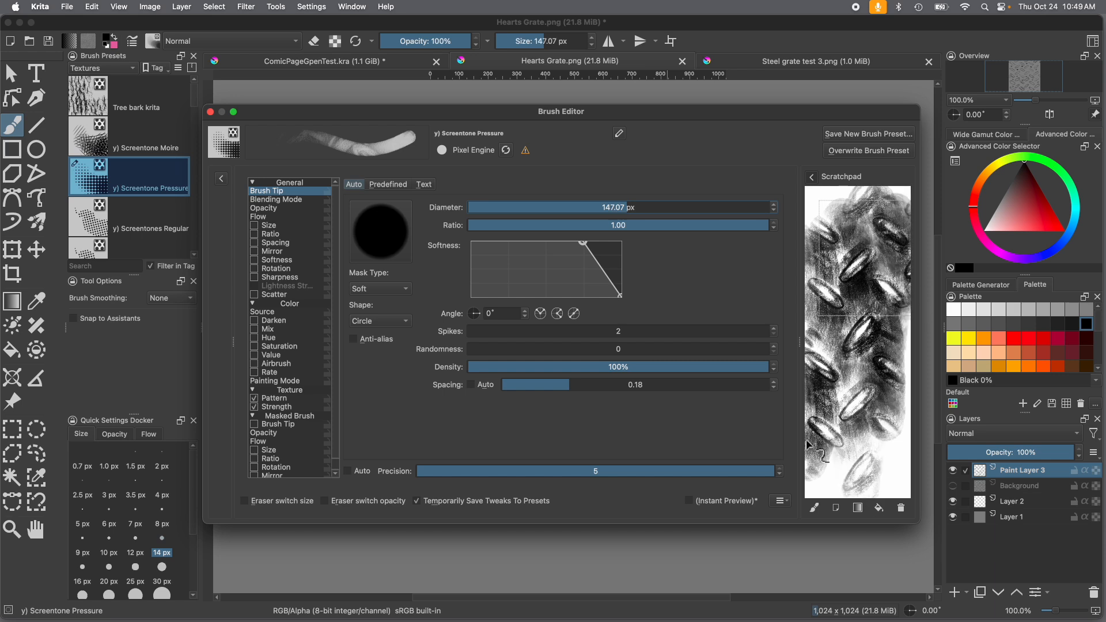
click(901, 508)
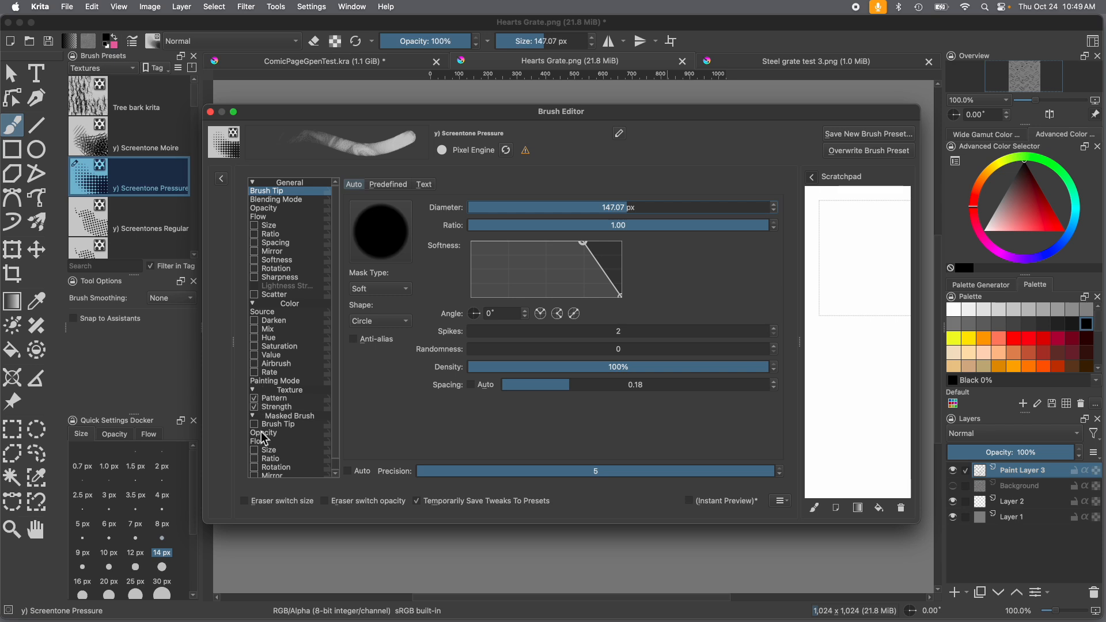
Step: Lower the pattern scale to 0.41 and further to 0.35, test-painting both on the scratchpad, and clear the strokes
click(270, 398)
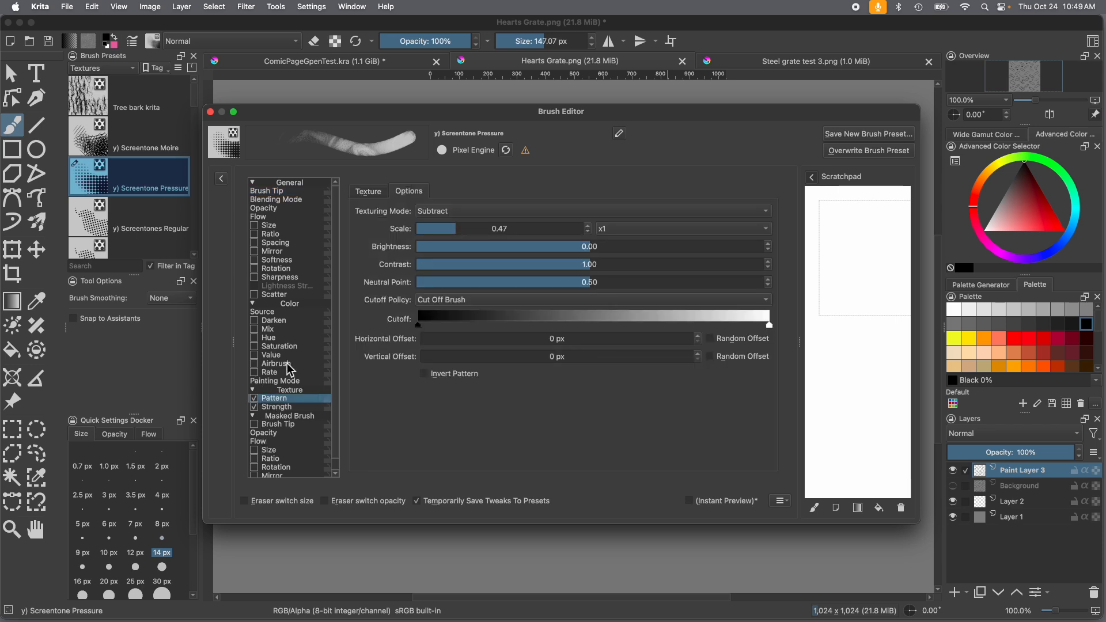
click(454, 231)
mouse_move(852, 264)
mouse_down()
mouse_move(854, 415)
mouse_move(887, 346)
mouse_move(902, 265)
mouse_move(819, 323)
mouse_move(853, 458)
mouse_move(888, 346)
mouse_up()
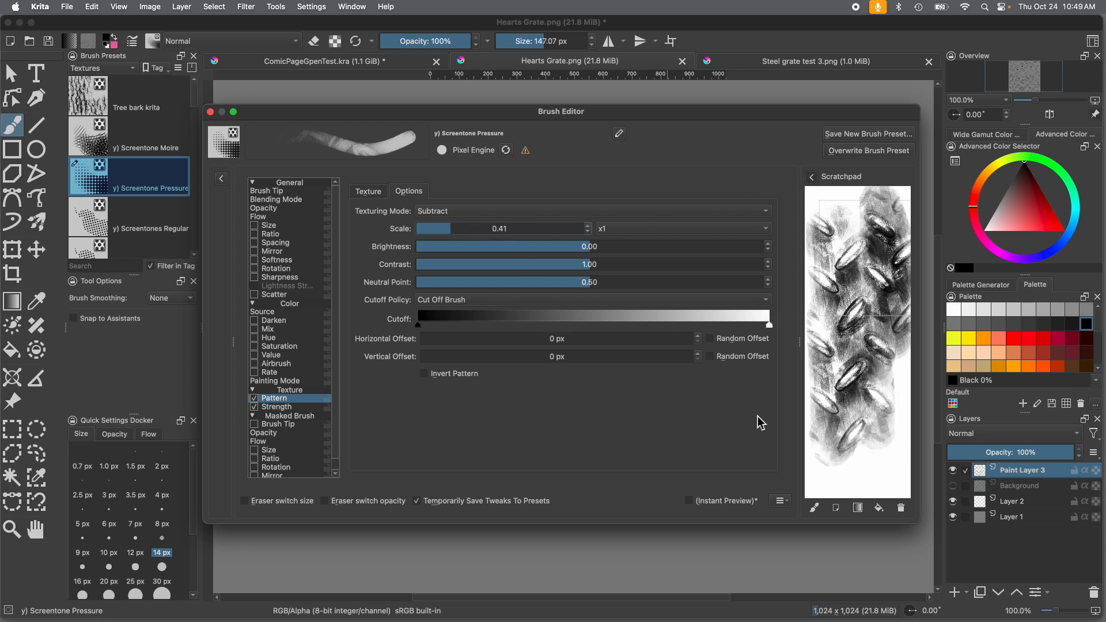
drag(452, 231, 445, 231)
mouse_move(895, 455)
mouse_down()
mouse_move(853, 478)
mouse_move(818, 438)
mouse_move(868, 422)
mouse_up()
click(901, 507)
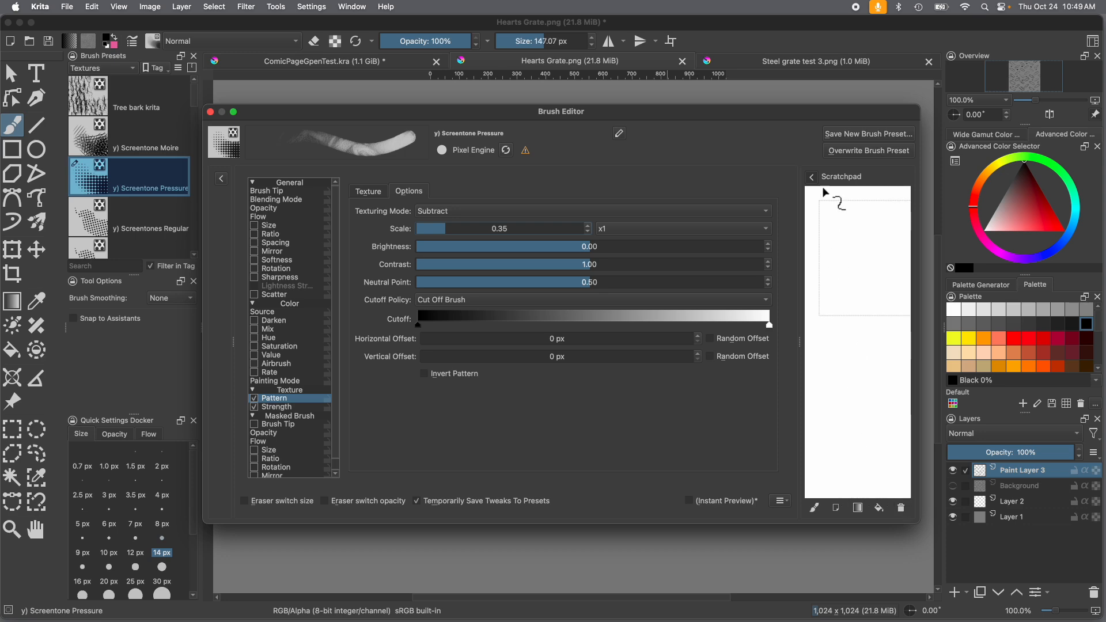
Step: Begin saving a new brush preset, giving its thumbnail the dotted pattern emblem from the icon library and painting the grate texture behind it
click(830, 135)
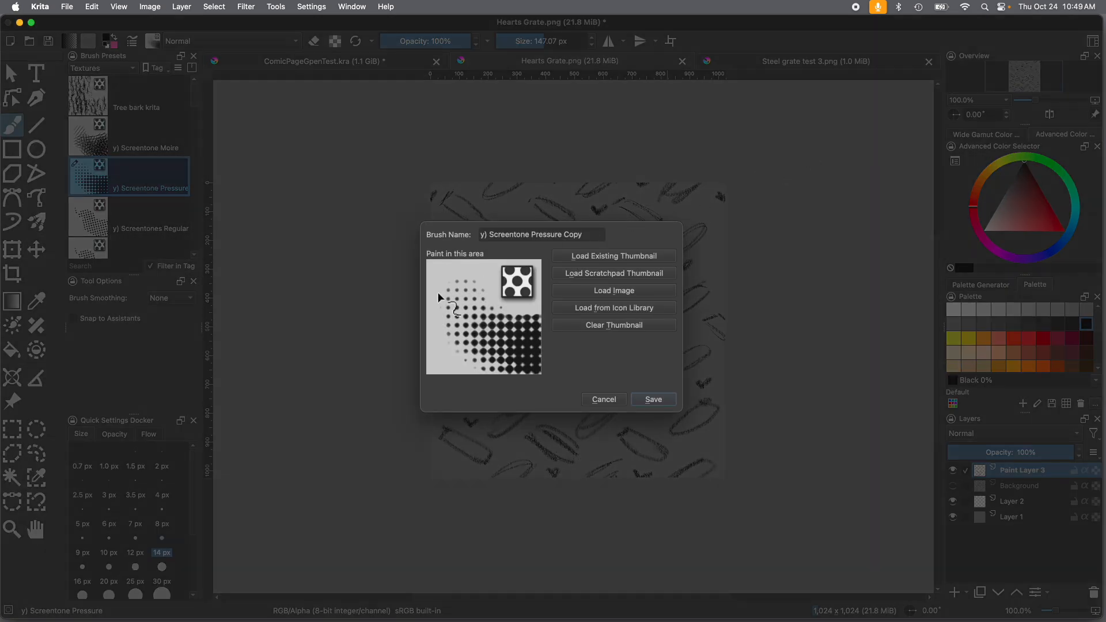
click(565, 307)
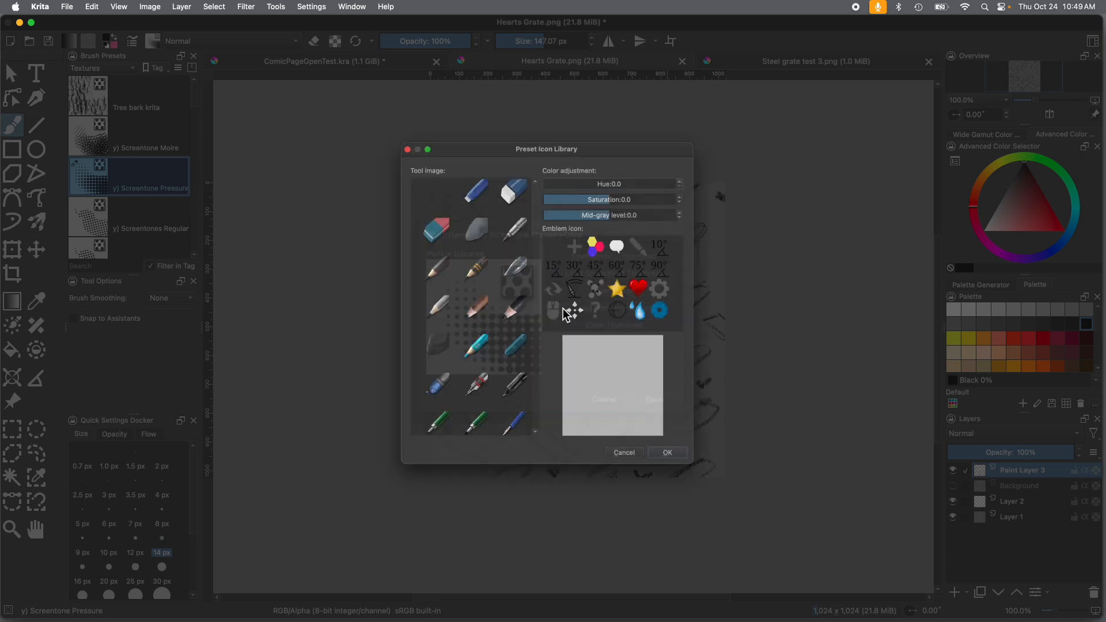
drag(535, 210, 529, 380)
scroll(517, 433, down, 5)
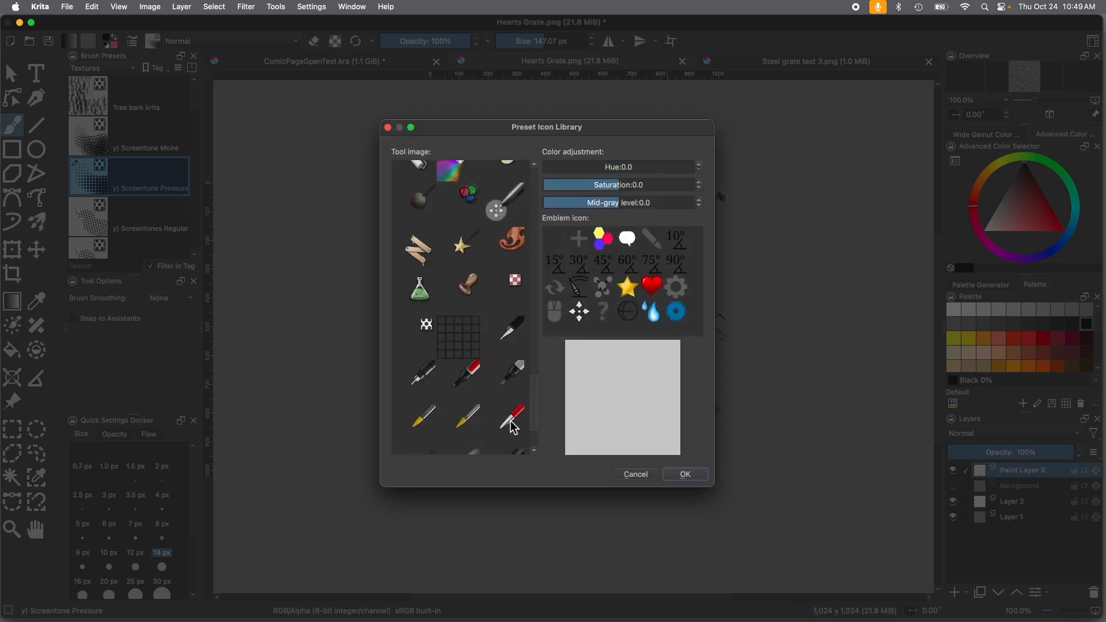
click(419, 304)
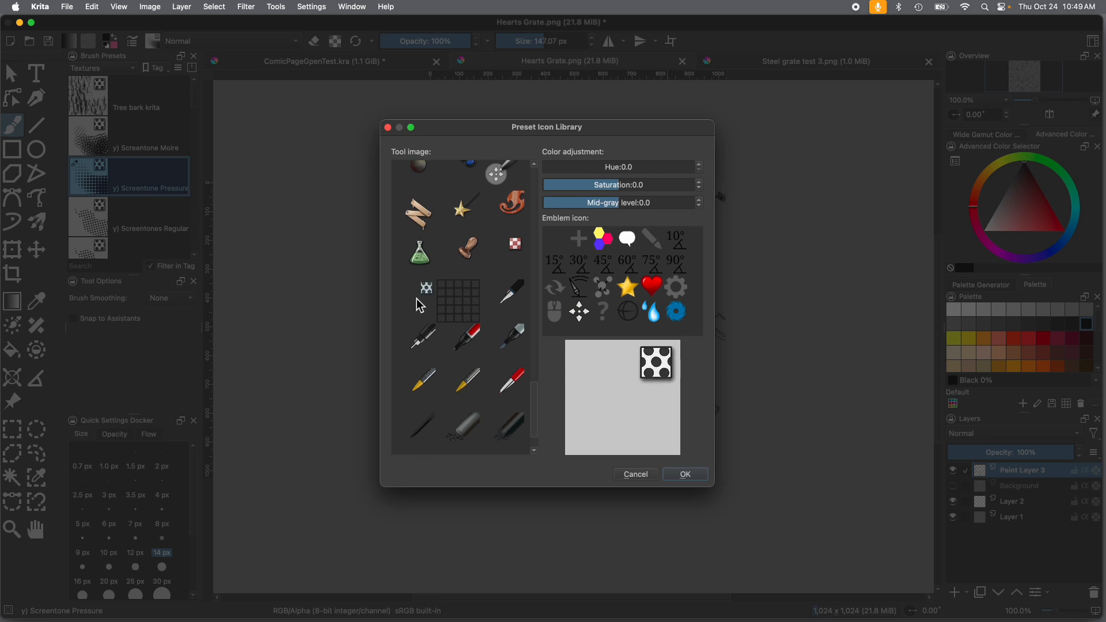
click(686, 475)
mouse_move(427, 347)
mouse_down()
mouse_move(484, 374)
mouse_move(446, 277)
mouse_move(474, 285)
mouse_move(506, 350)
mouse_move(531, 349)
mouse_move(474, 373)
mouse_move(518, 304)
mouse_move(533, 301)
mouse_up()
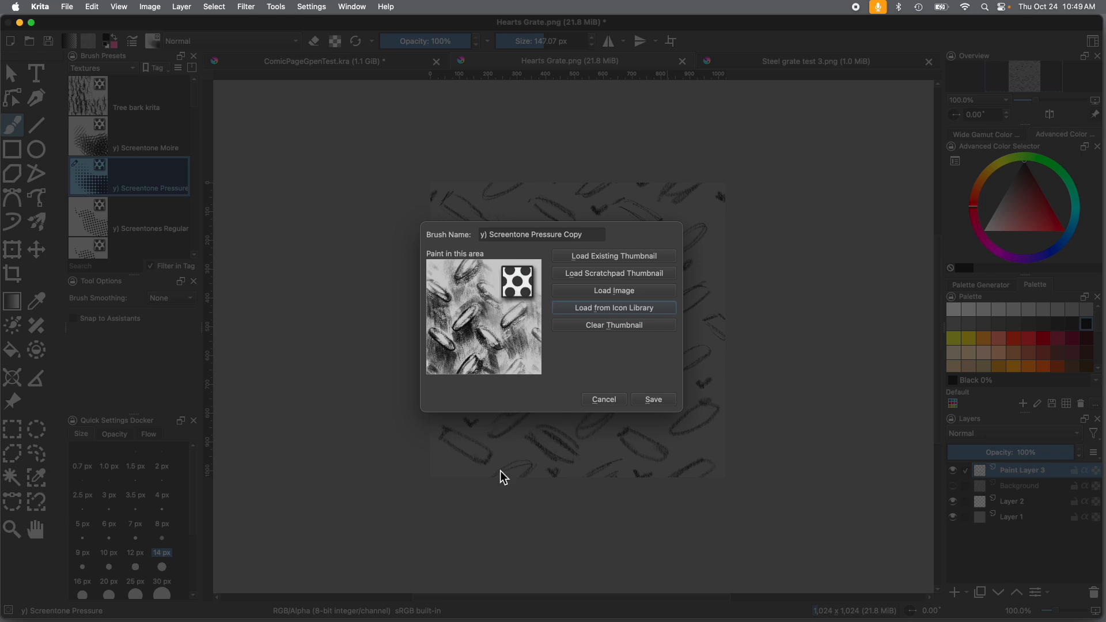
Step: Name the new brush preset Steel Grate Graphite and save it
click(510, 236)
triple_click(510, 236)
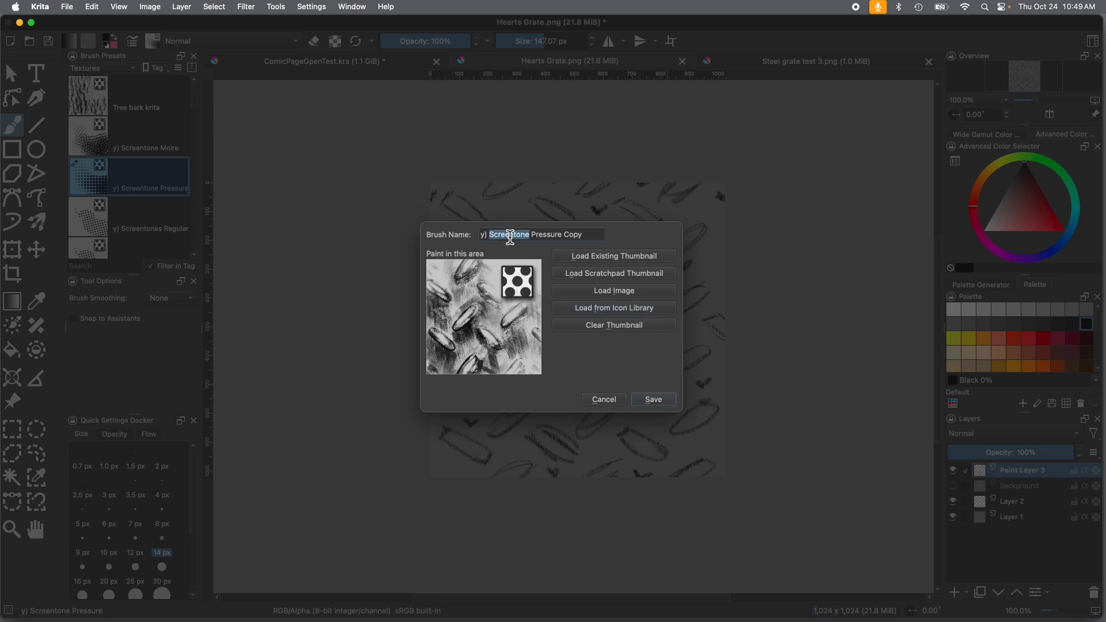
triple_click(513, 235)
text(Steel GratePen)
key(BackSpace)
key(BackSpace)
key(BackSpace)
text(P)
key(BackSpace)
text(Graphite)
click(646, 402)
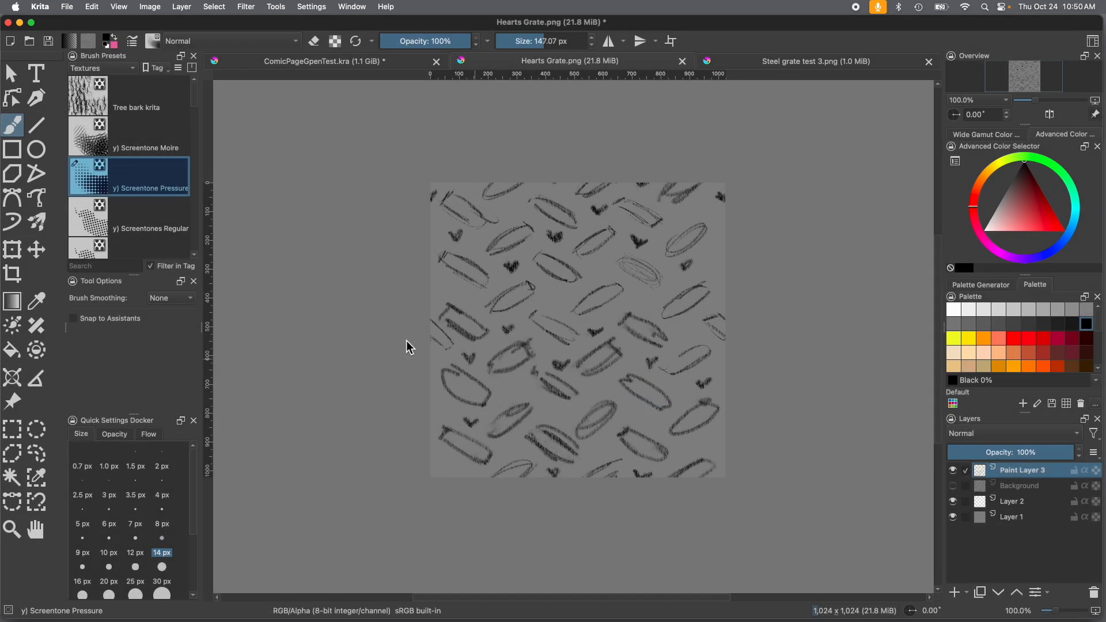
Step: Show brush presets from all tags and search them for "Steel"
click(81, 70)
click(78, 23)
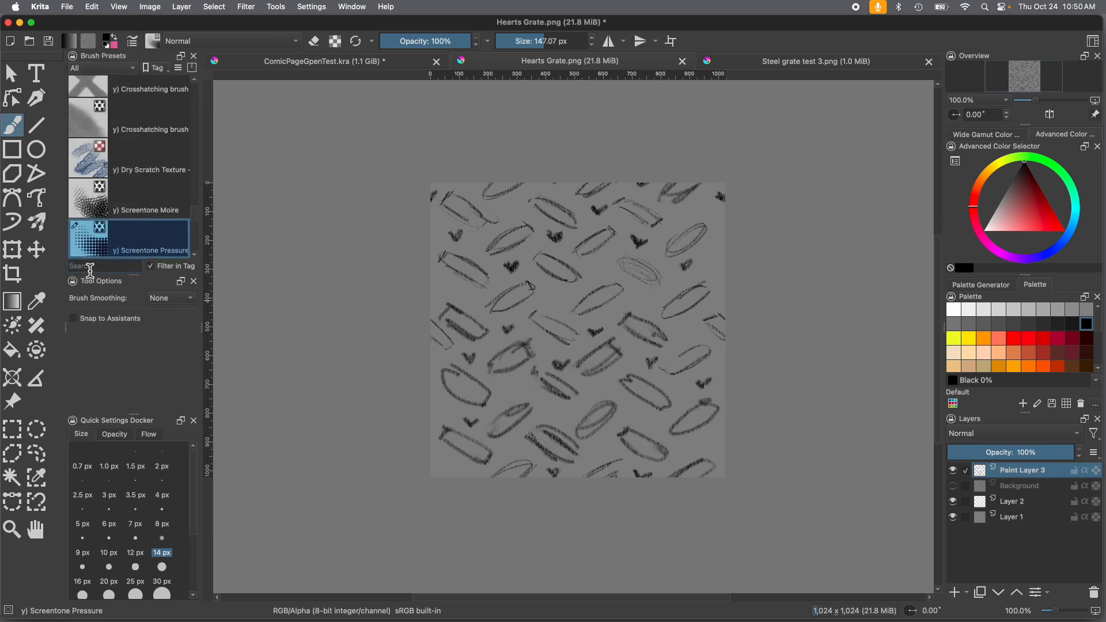
click(91, 267)
text(Steel)
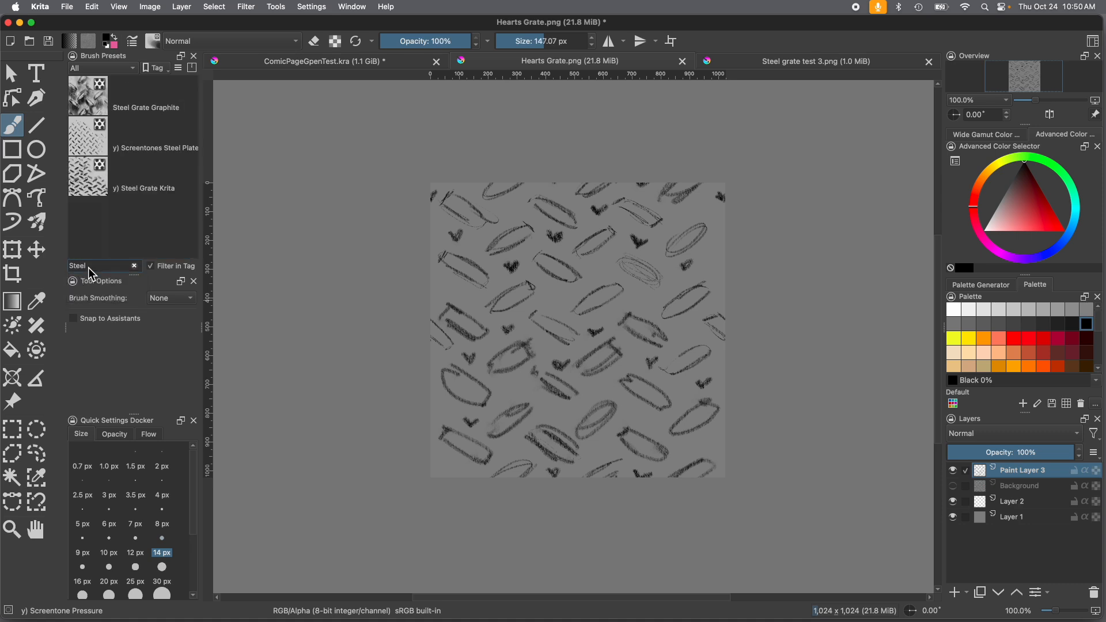
Step: Assign the Steel Grate Graphite preset to the Textures tag and filter the brush presets by Textures
right_click(89, 104)
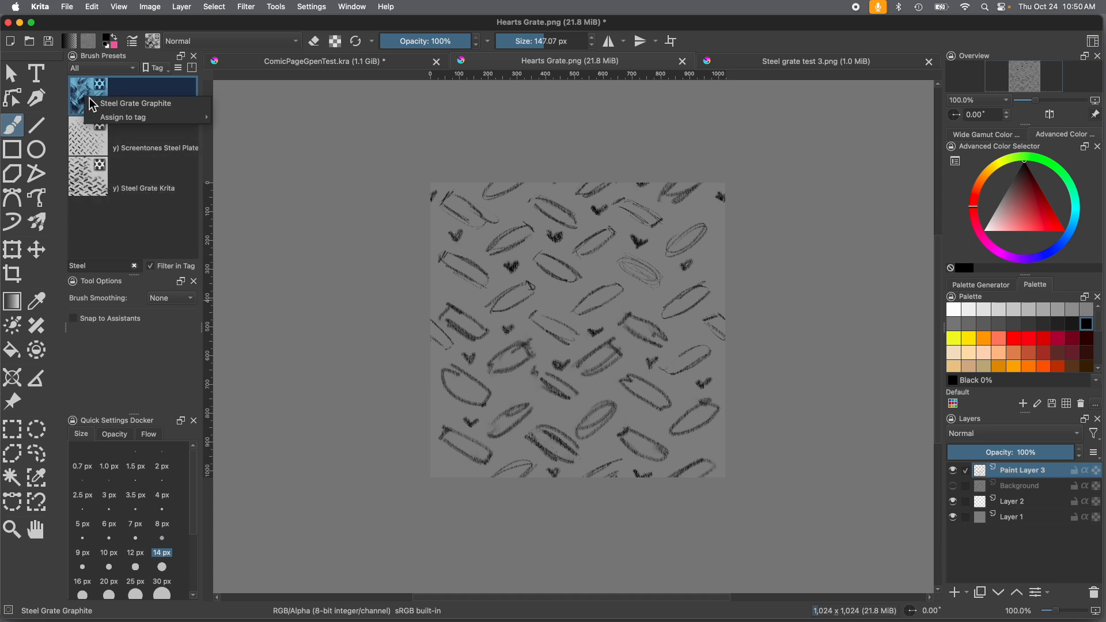
mouse_move(121, 118)
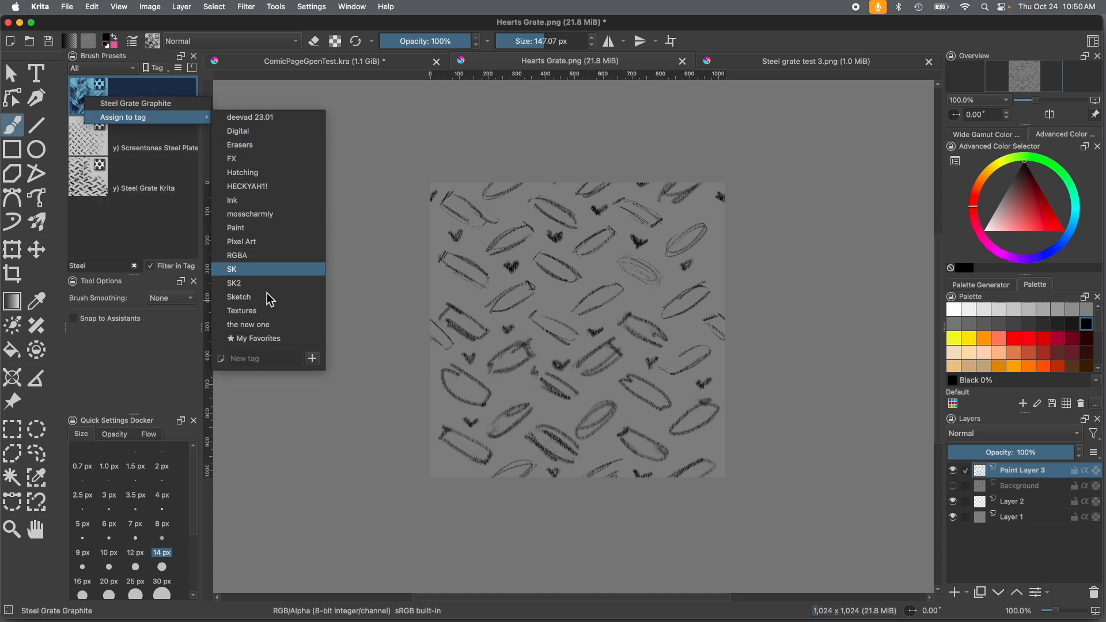
click(264, 316)
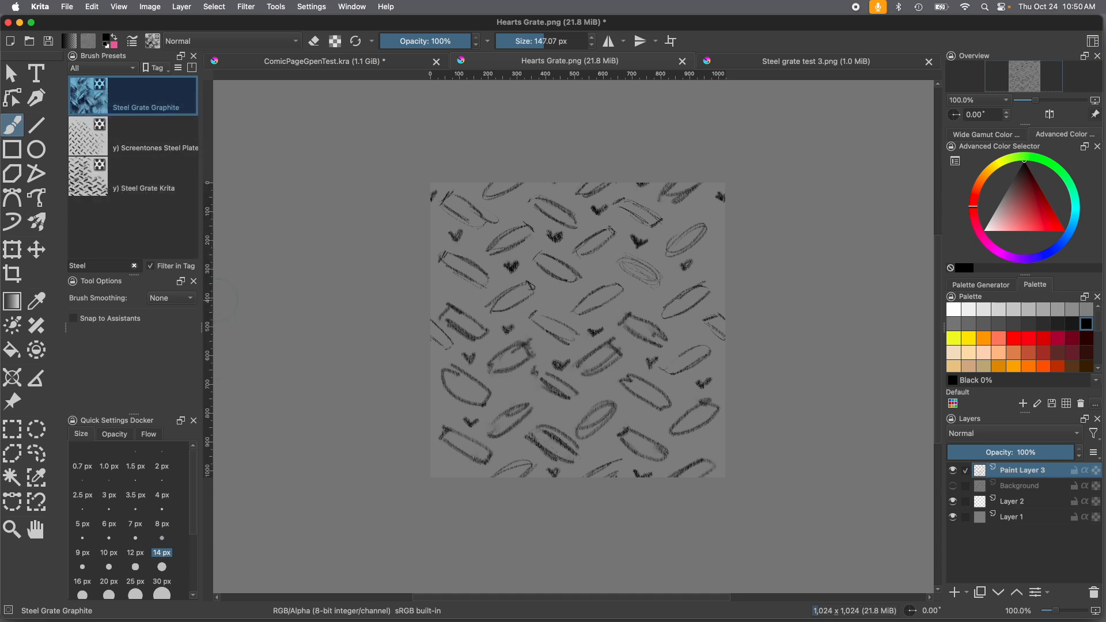
click(92, 68)
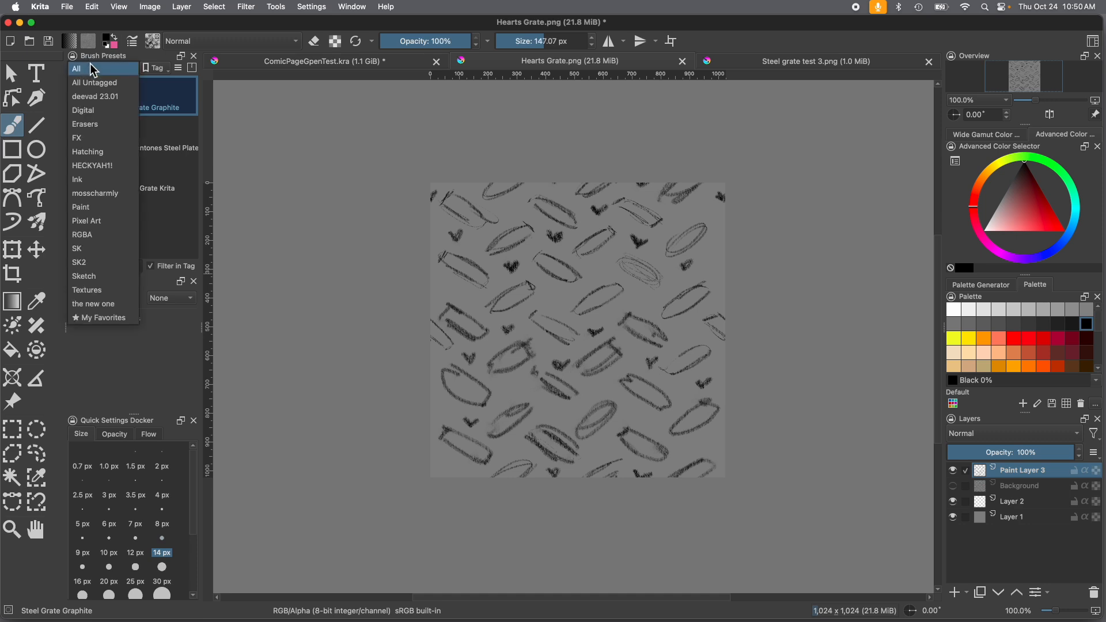
click(92, 290)
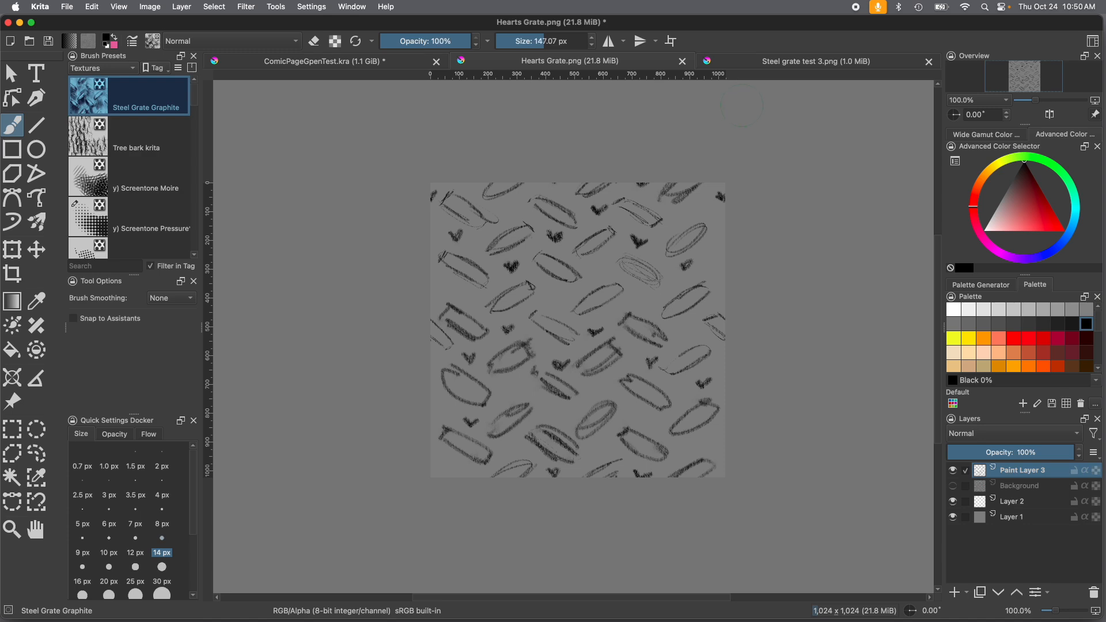
Step: Switch to the ComicPageGenTest.kra document and bring the whole comic page into view
click(315, 64)
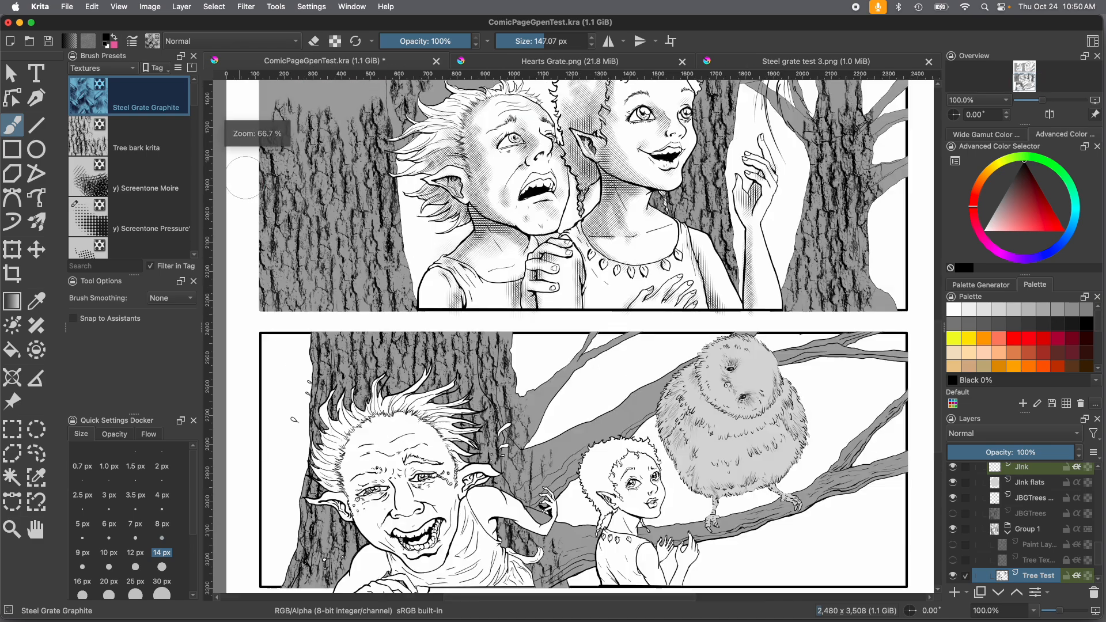
scroll(244, 178, down, 1)
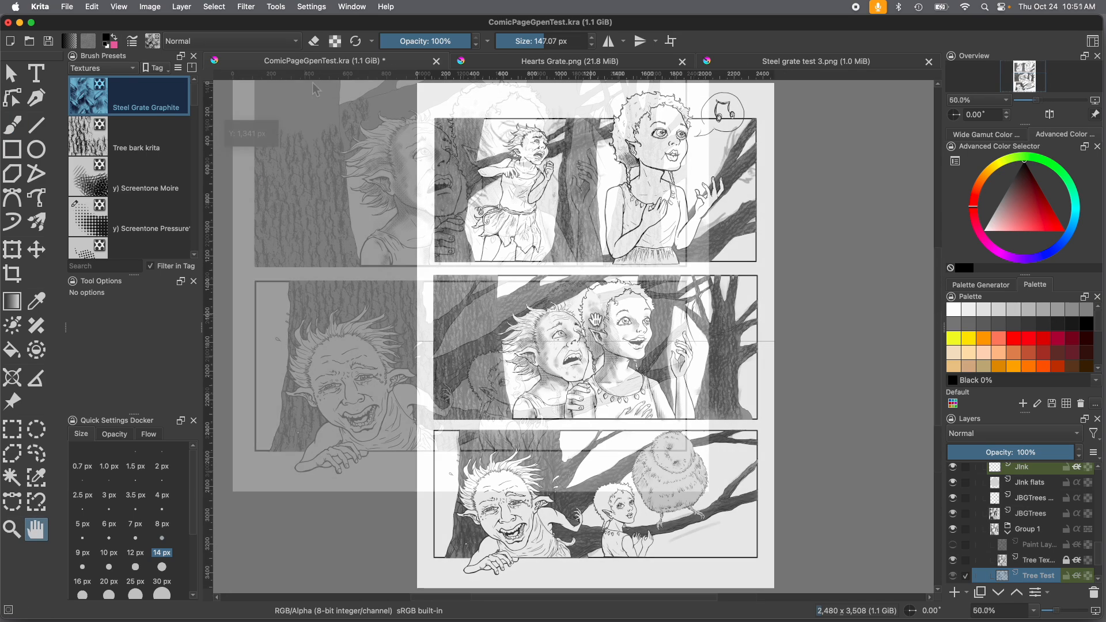